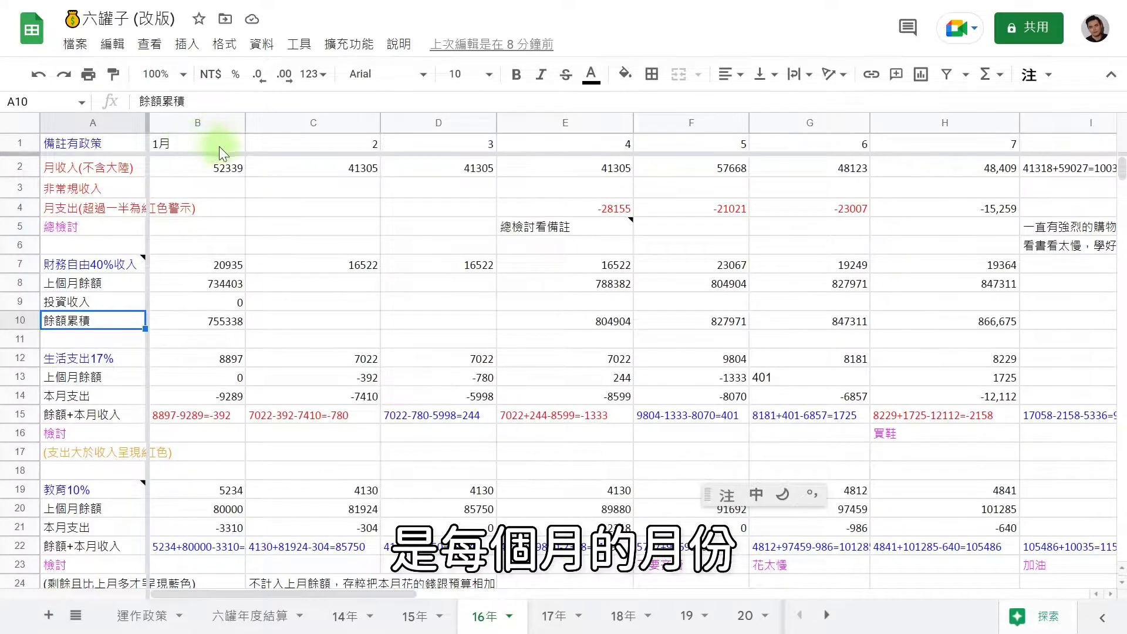
# Examine the month headers and the row labels of the 財務自由40%收入 and 生活支出17% jars on the 16年 sheet
pyautogui.click(431, 148)
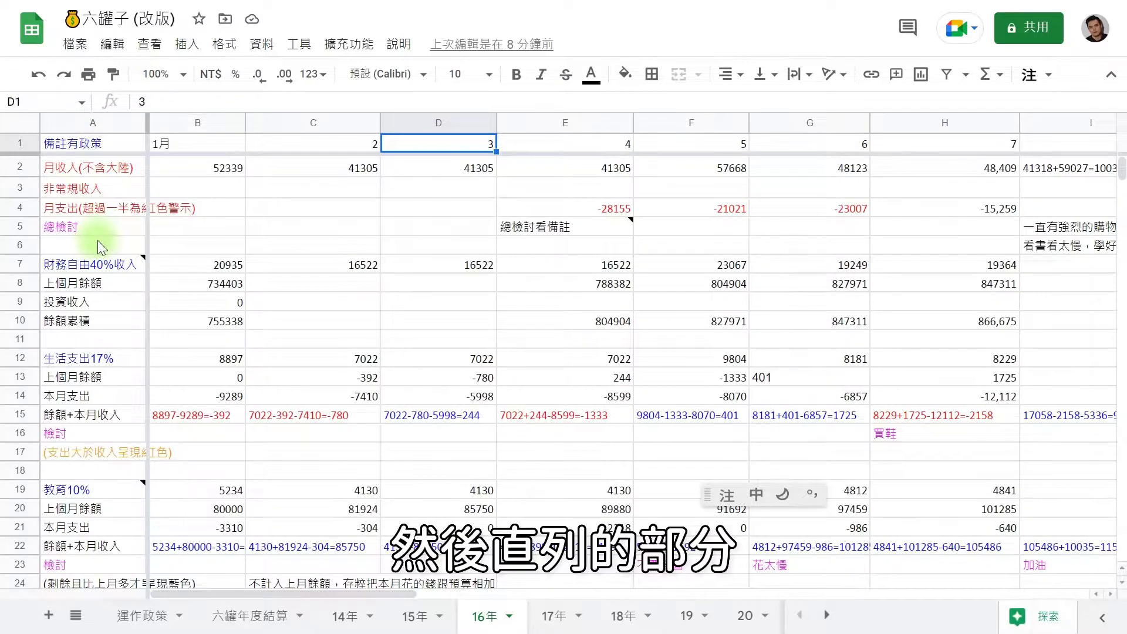
pyautogui.click(96, 268)
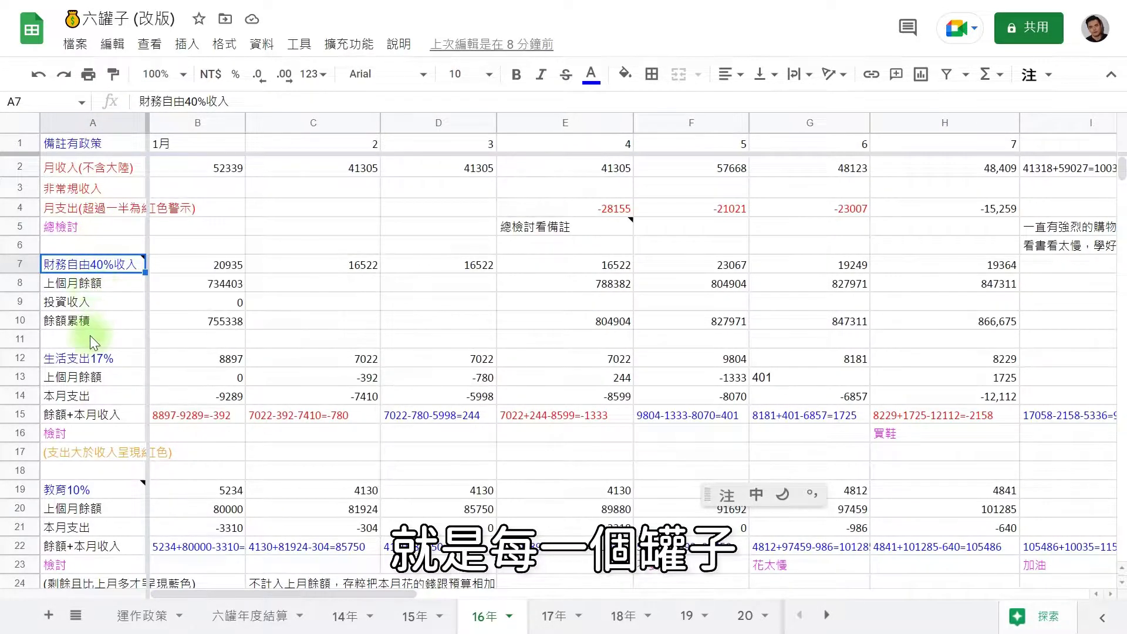
pyautogui.click(93, 360)
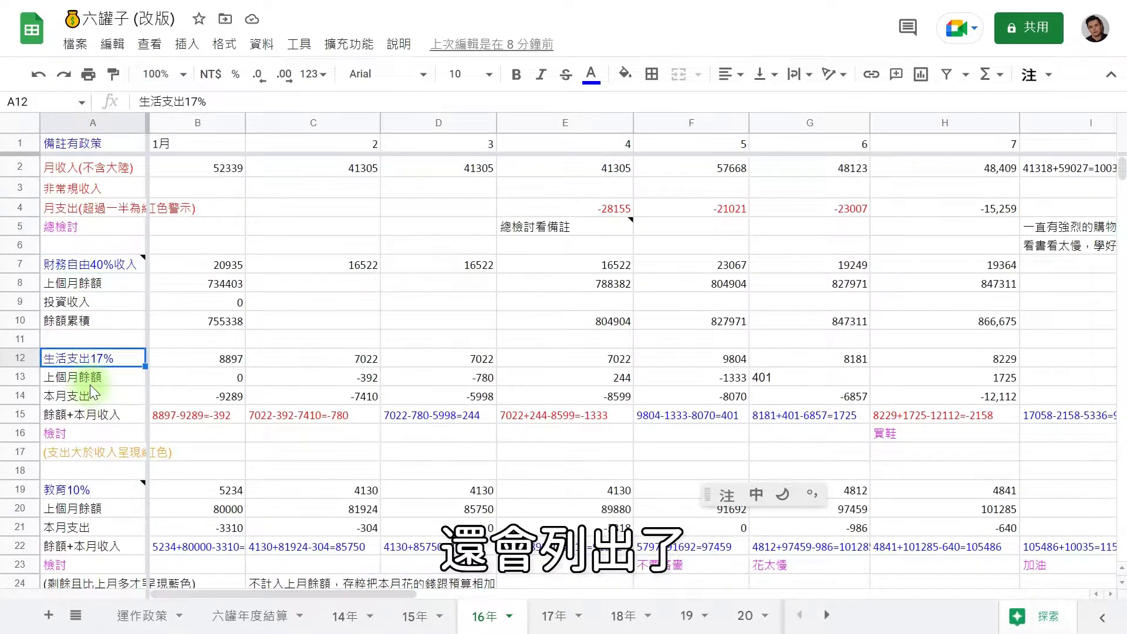
pyautogui.click(90, 382)
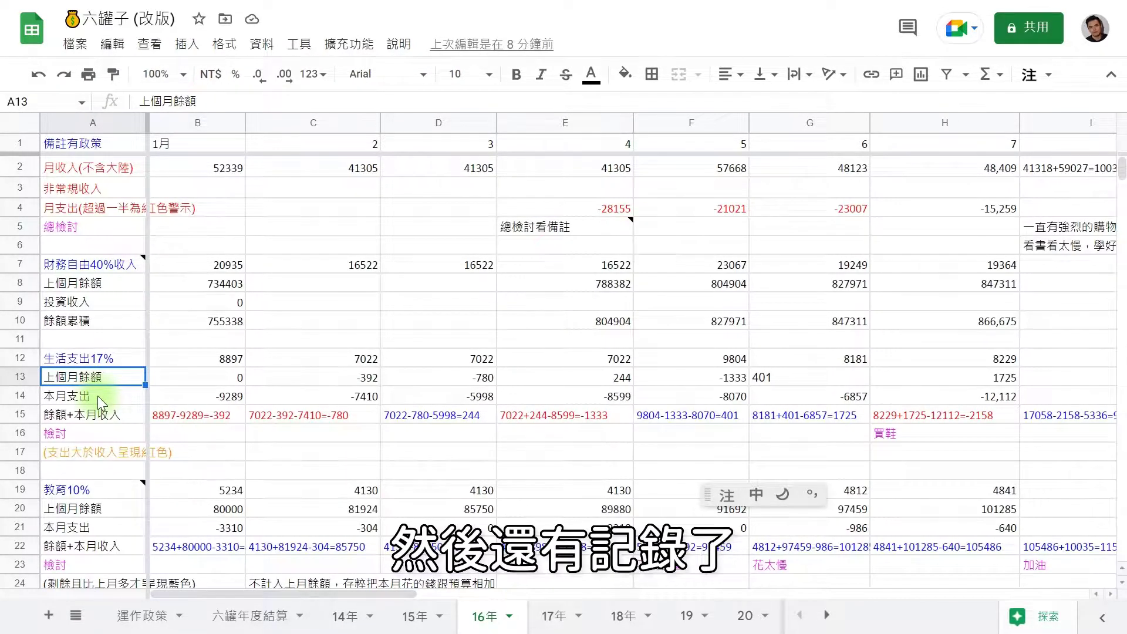
pyautogui.click(98, 398)
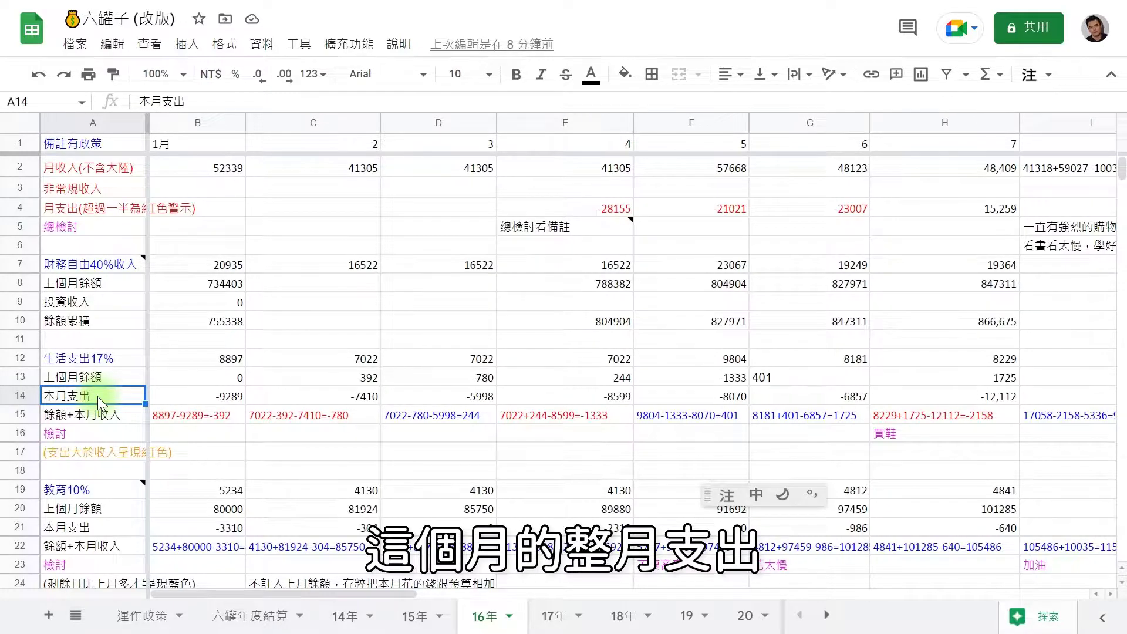
# Inspect how January's 生活支出17% allocation and 本月支出 lead to the 餘額+本月收入 entry, comparing it with February's
pyautogui.click(126, 357)
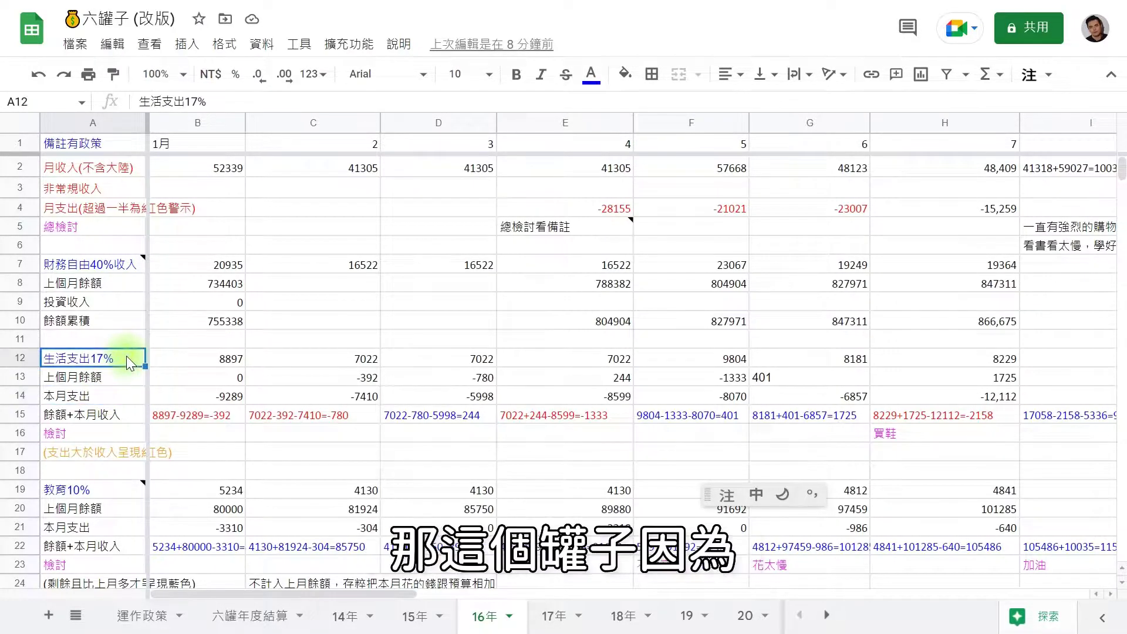
pyautogui.click(202, 357)
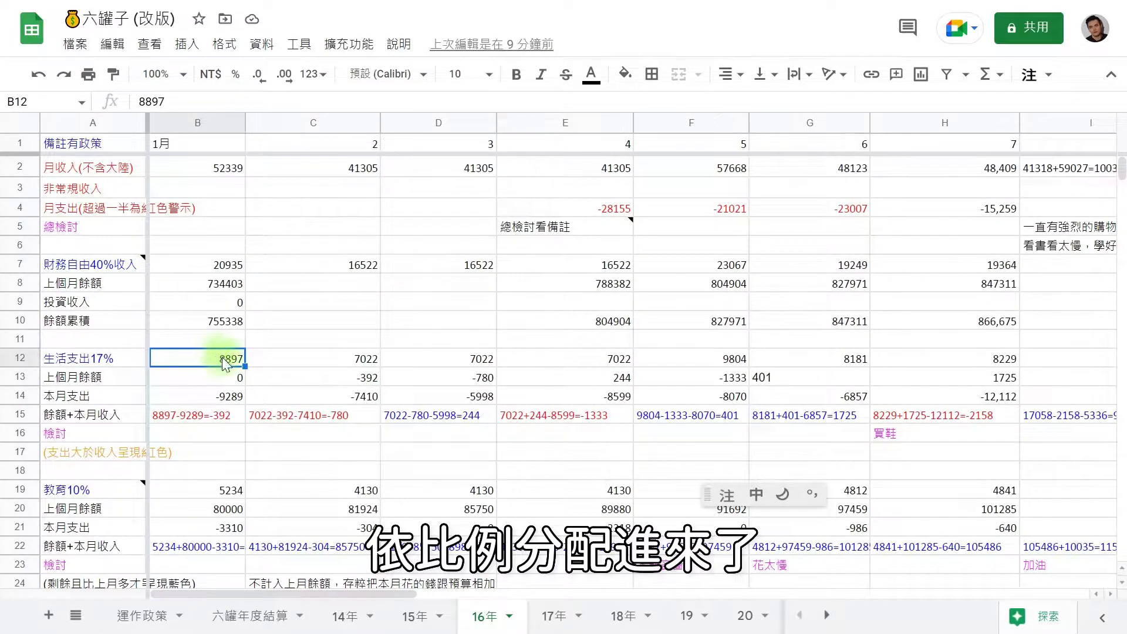
pyautogui.click(204, 399)
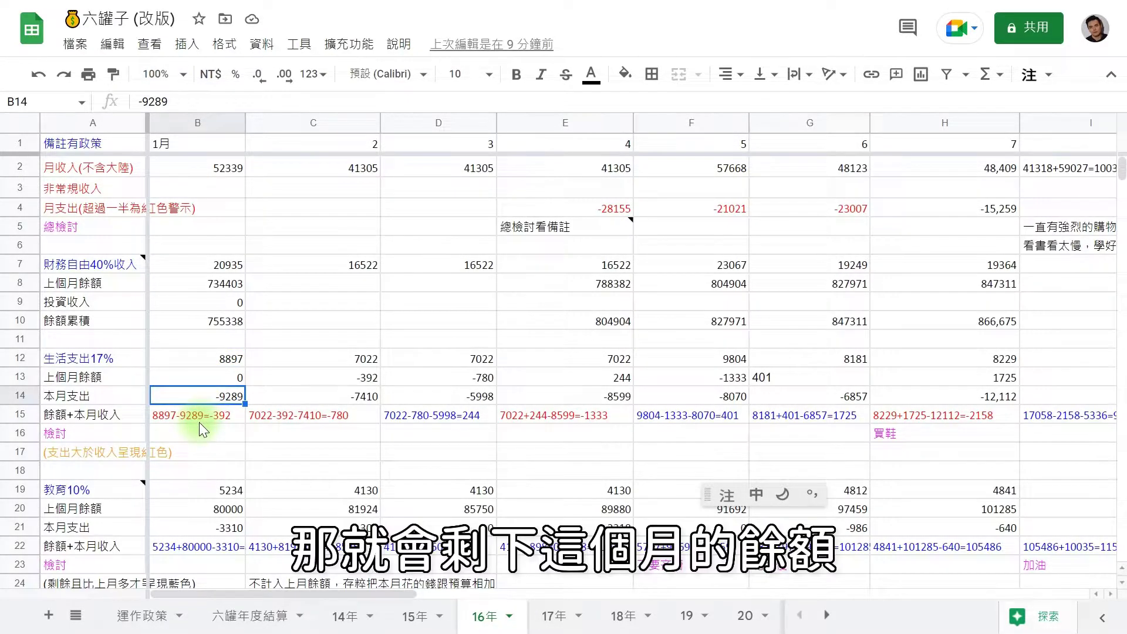
pyautogui.click(200, 422)
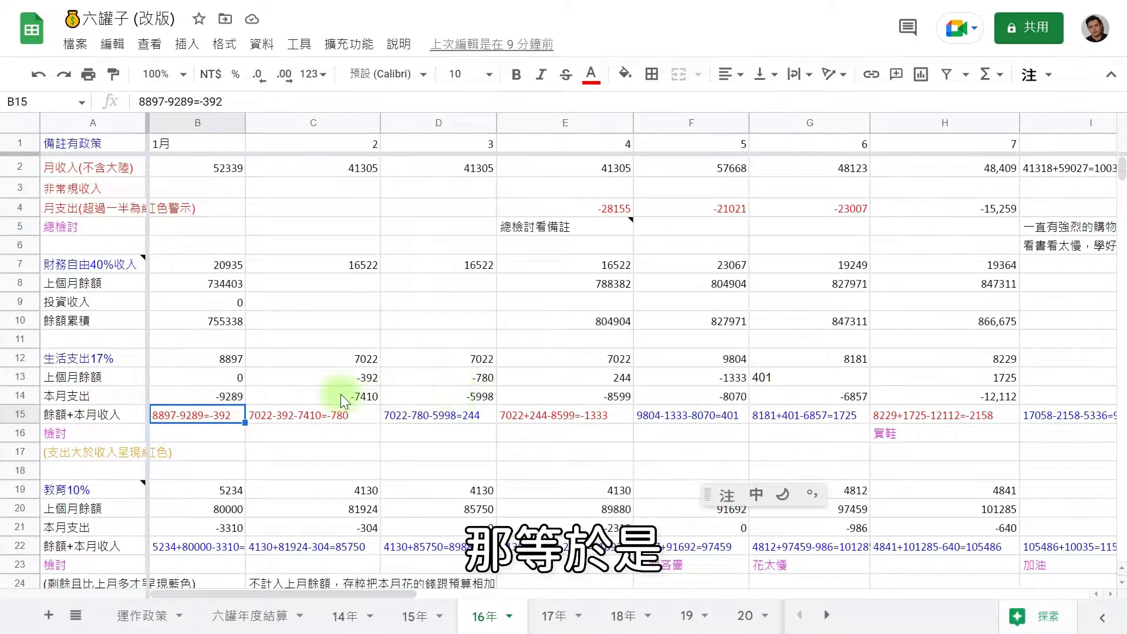
pyautogui.click(274, 416)
pyautogui.click(215, 414)
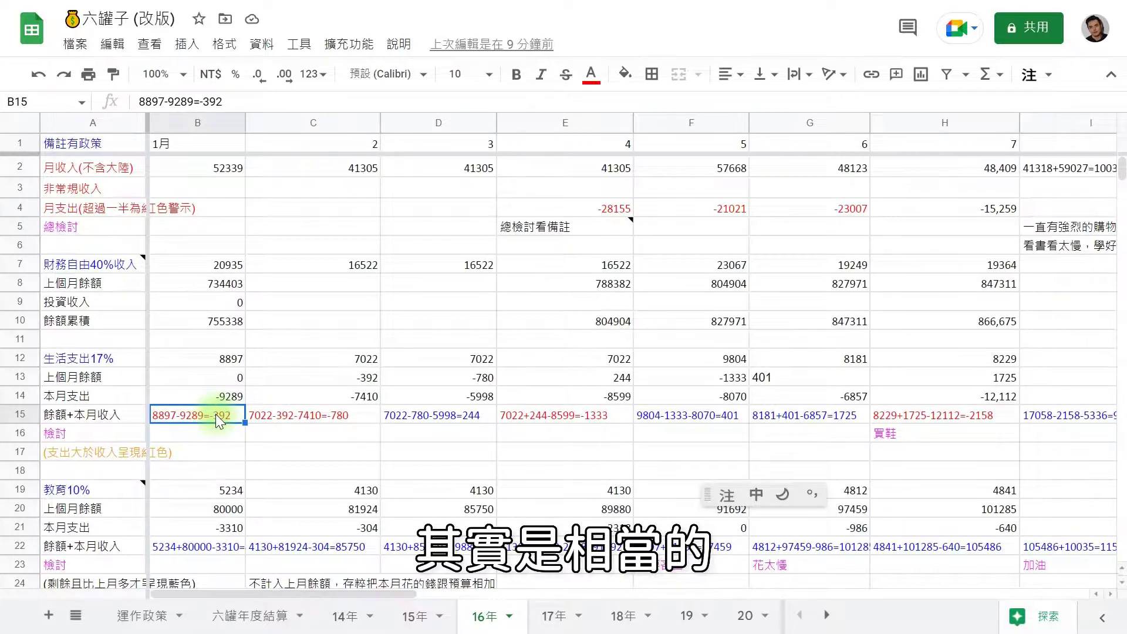
# Review the 檢討 row of the 生活支出17% jar month by month from January to July
pyautogui.click(116, 431)
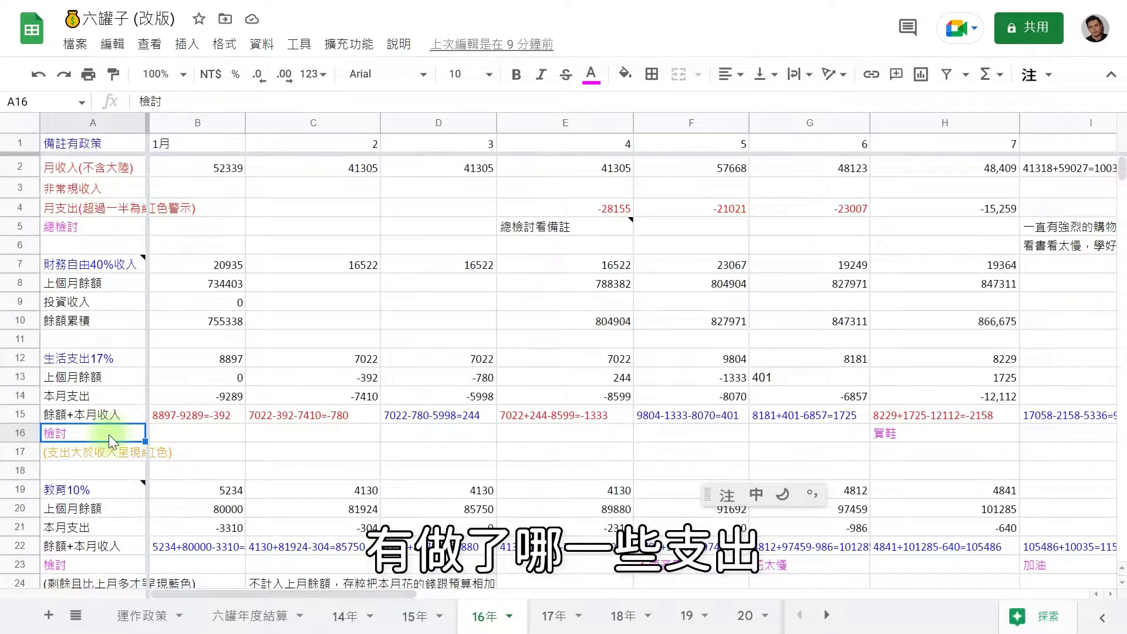
pyautogui.click(176, 433)
pyautogui.click(274, 427)
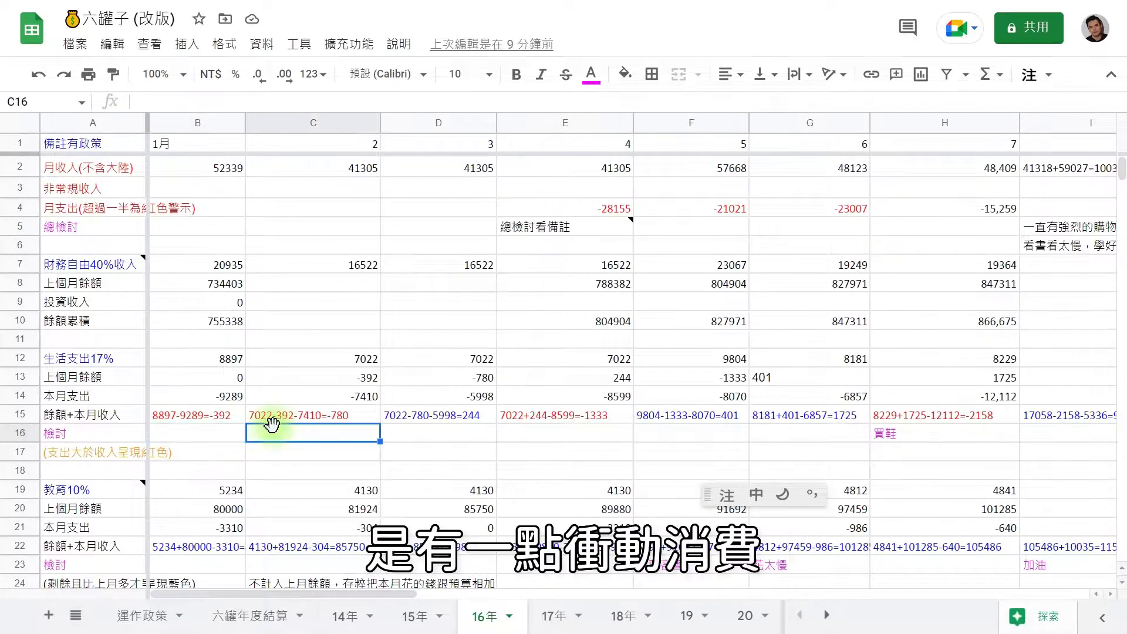
pyautogui.click(414, 438)
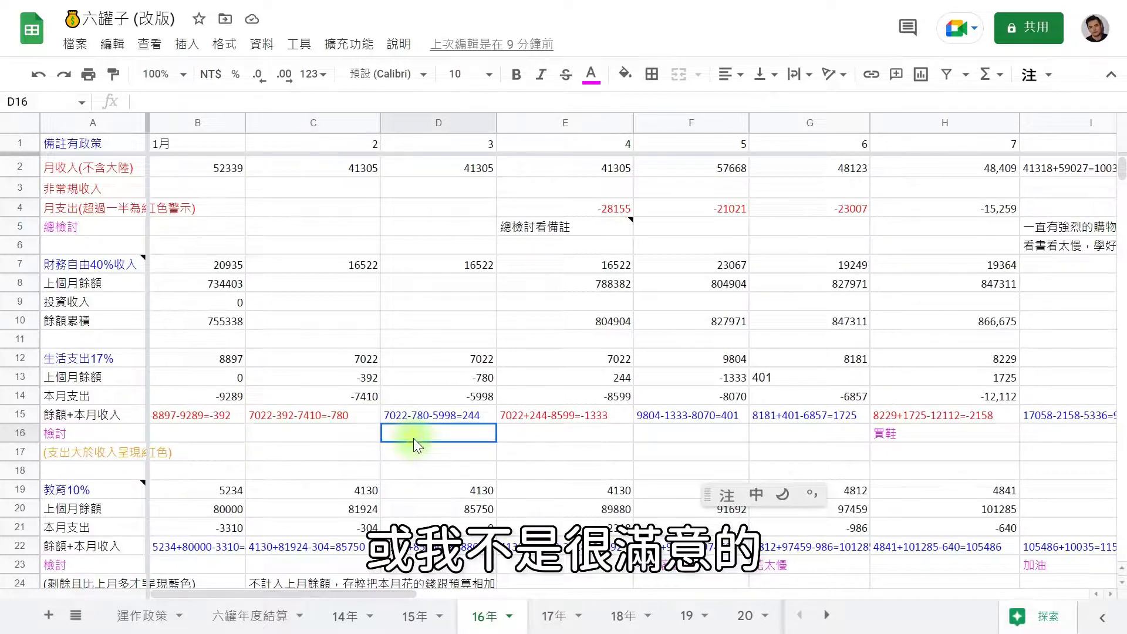
pyautogui.click(533, 437)
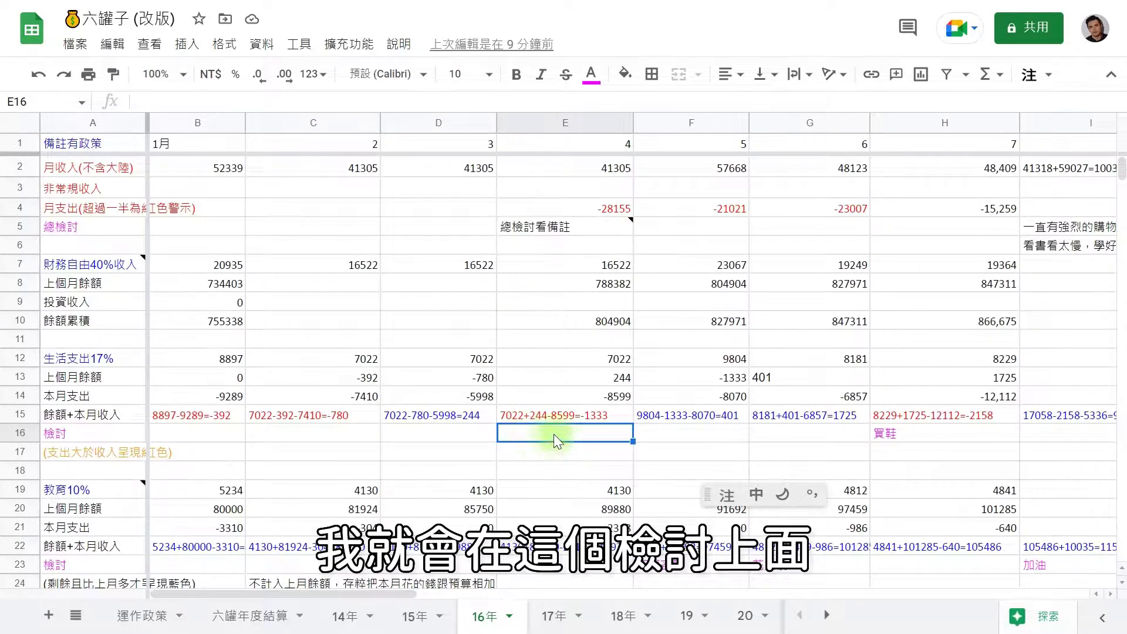
pyautogui.click(696, 439)
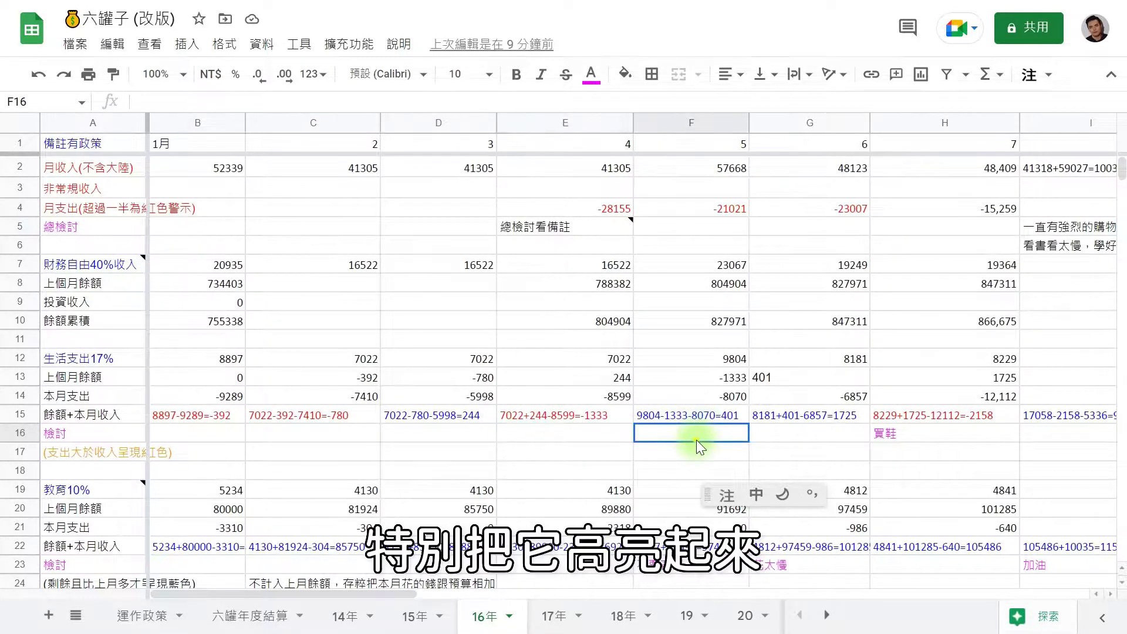
pyautogui.click(806, 434)
pyautogui.click(905, 434)
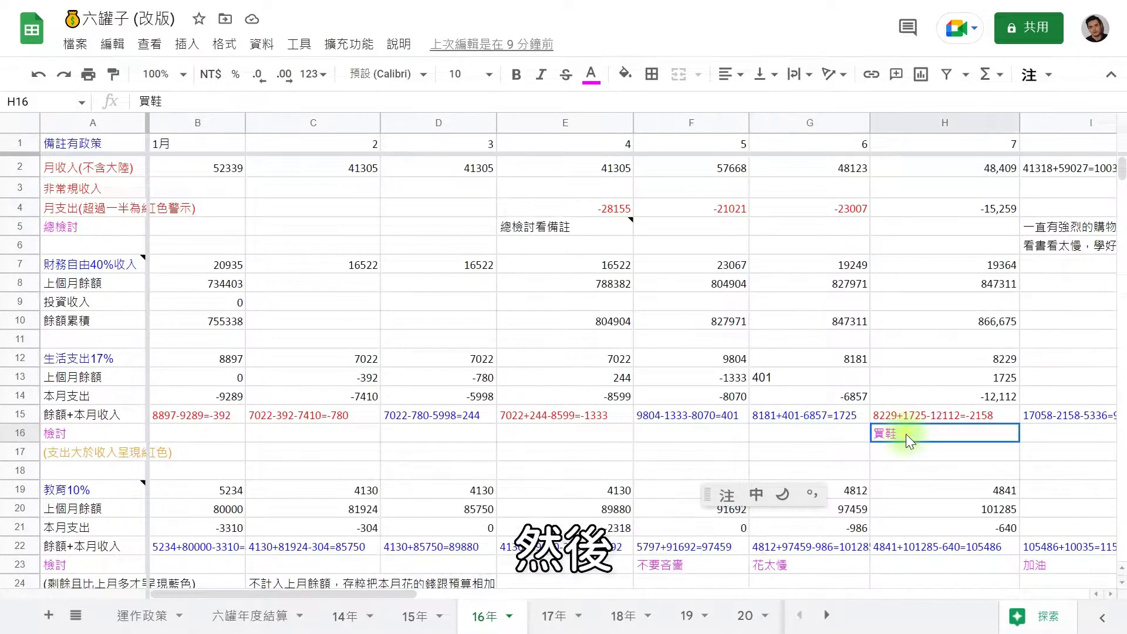
pyautogui.click(200, 434)
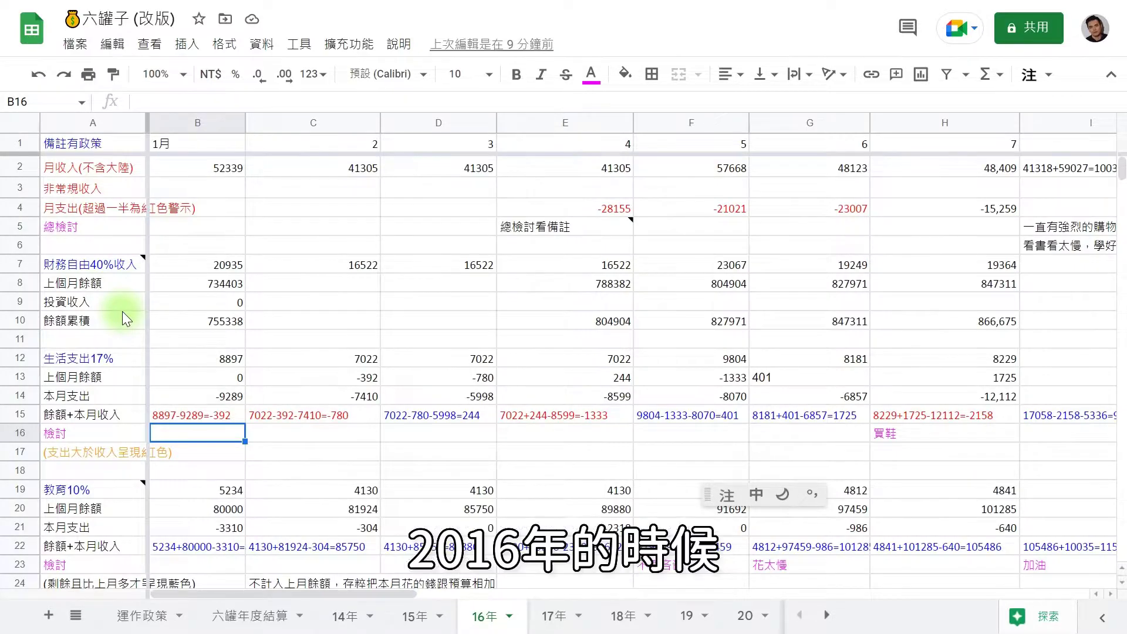
# Look through all the jars on the 16年 sheet, from 財務自由 down to the 慈善2% jar
pyautogui.scroll(-2, 122, 311)
pyautogui.scroll(-3, 123, 312)
pyautogui.scroll(5, 123, 310)
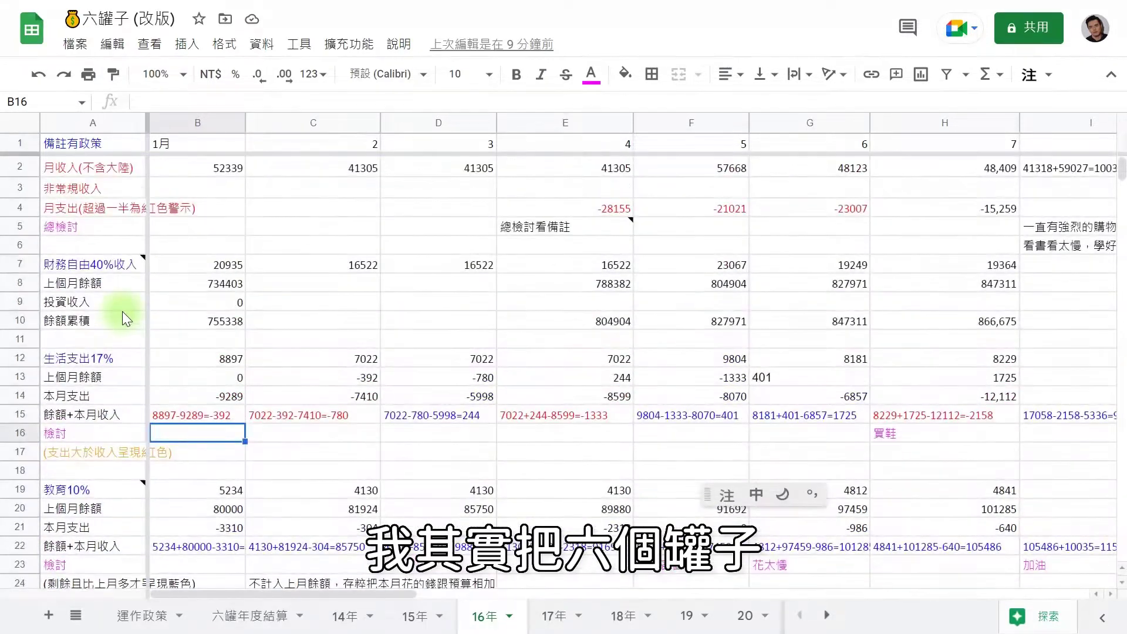
pyautogui.scroll(-5, 123, 310)
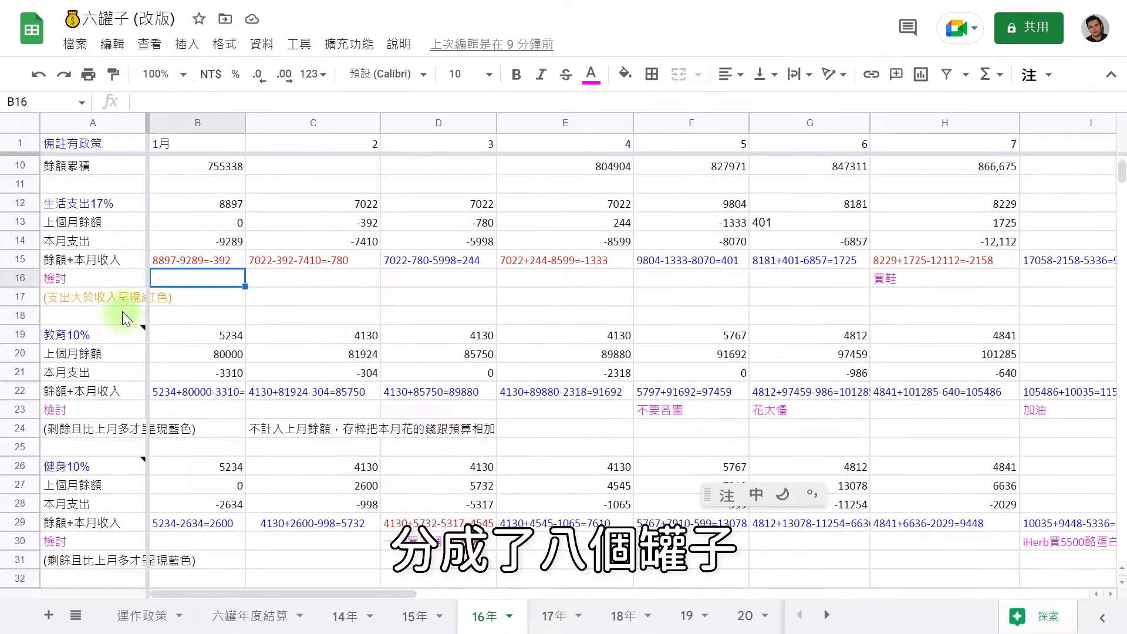
pyautogui.scroll(-3, 122, 310)
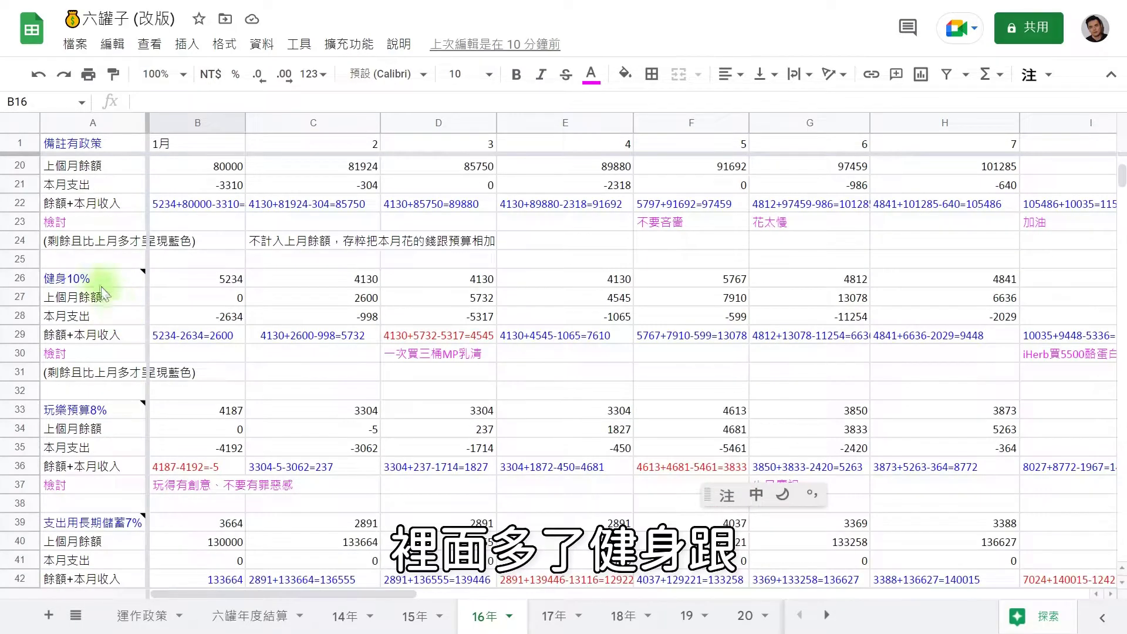
pyautogui.moveTo(98, 272)
pyautogui.scroll(-3, 108, 383)
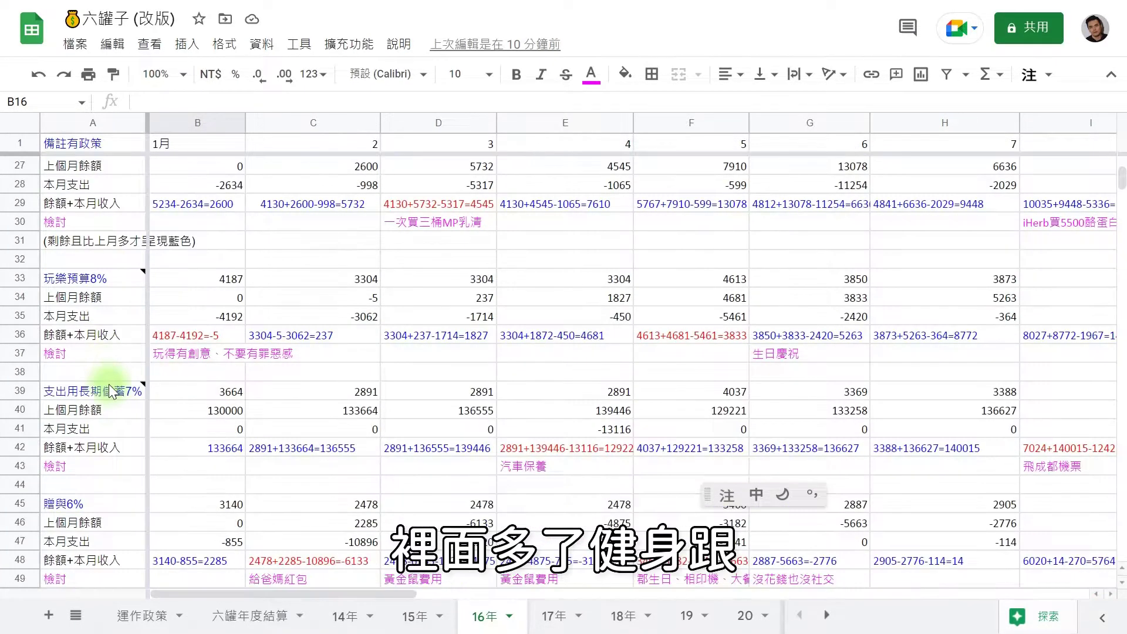
pyautogui.scroll(-4, 104, 438)
pyautogui.click(104, 426)
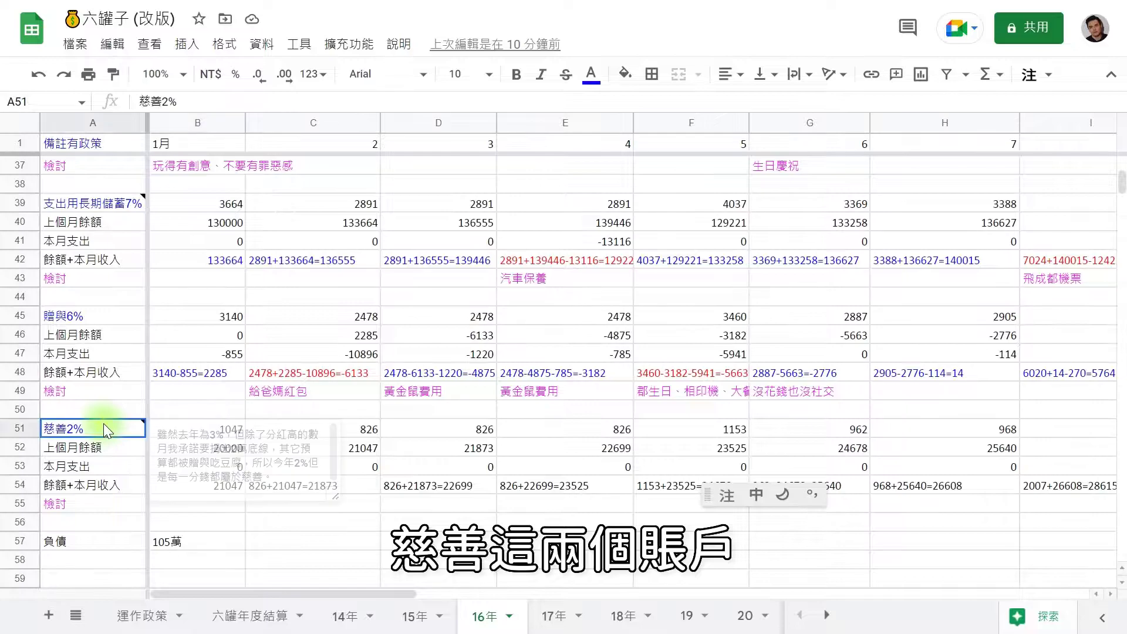
# Go back to the 健身10% jar and examine its 上個月餘額 and 餘額+本月收入 rows
pyautogui.scroll(4, 195, 354)
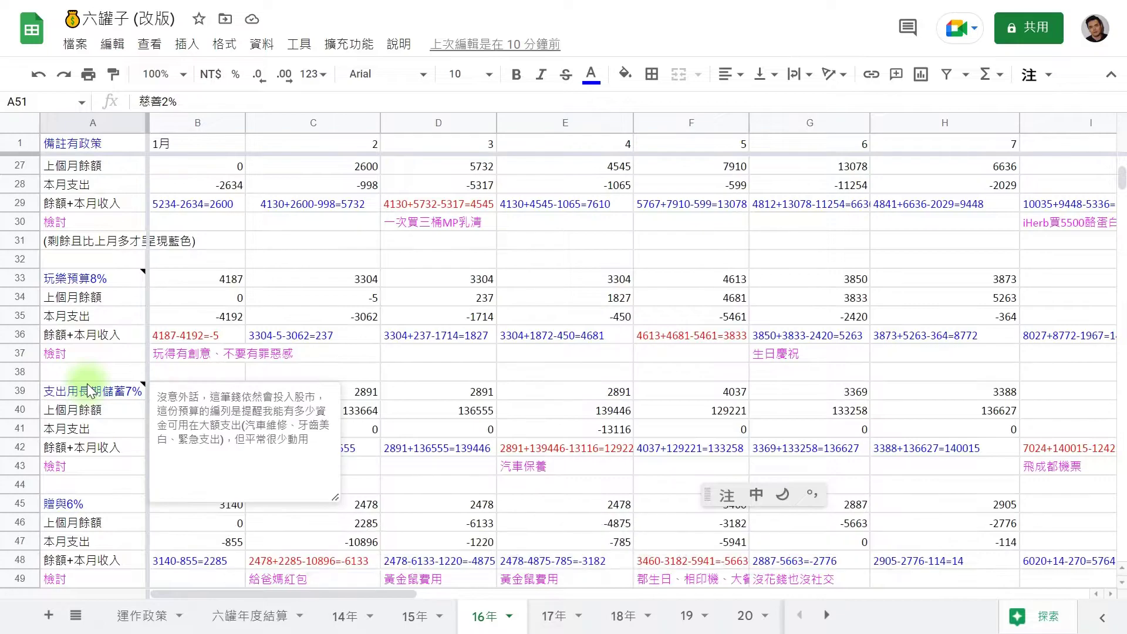
pyautogui.scroll(3, 87, 383)
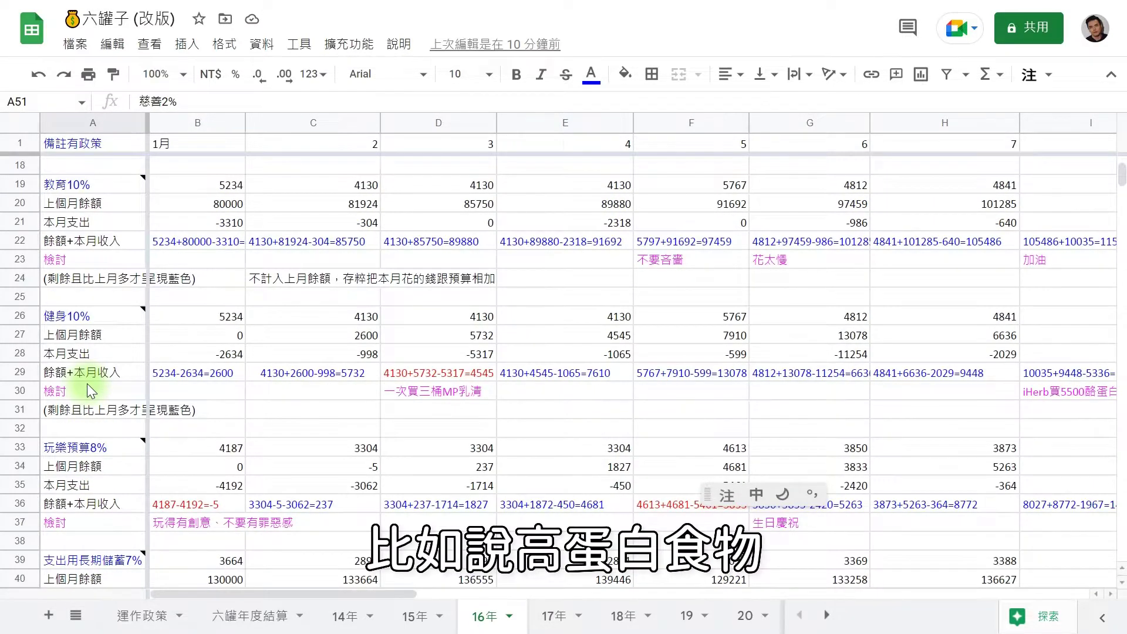
pyautogui.scroll(2, 87, 385)
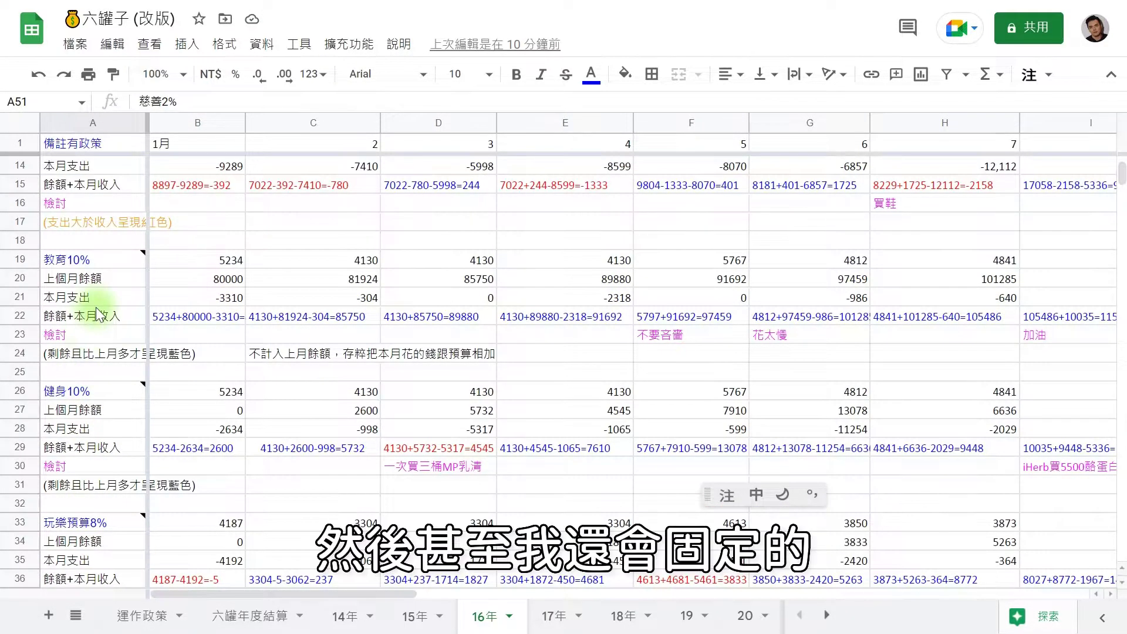
pyautogui.scroll(1, 82, 371)
pyautogui.click(77, 450)
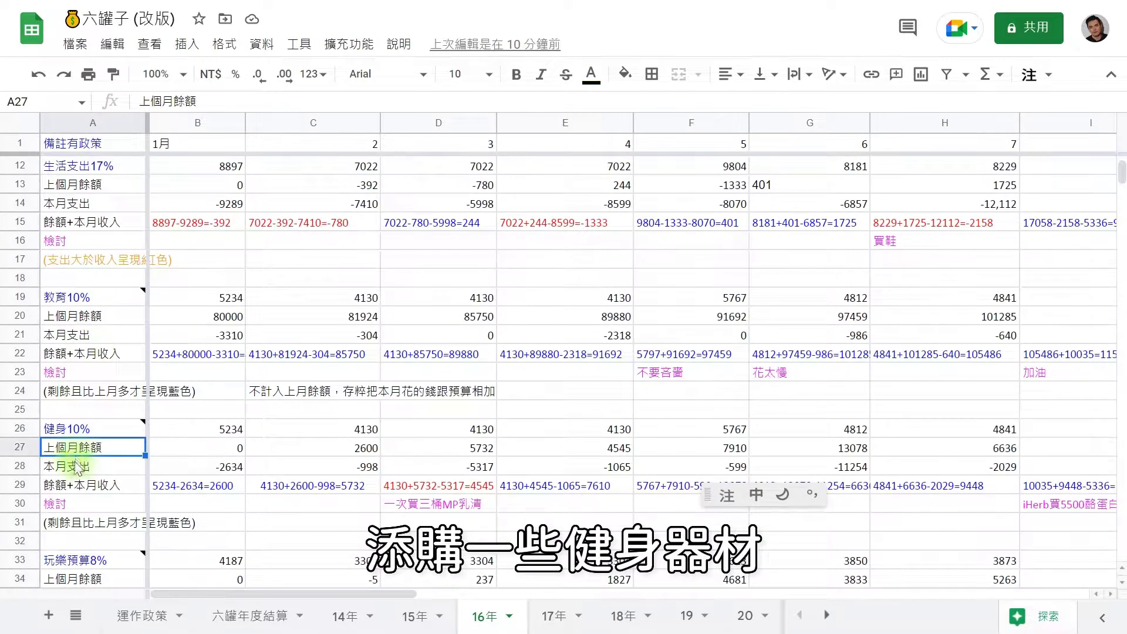
pyautogui.click(77, 486)
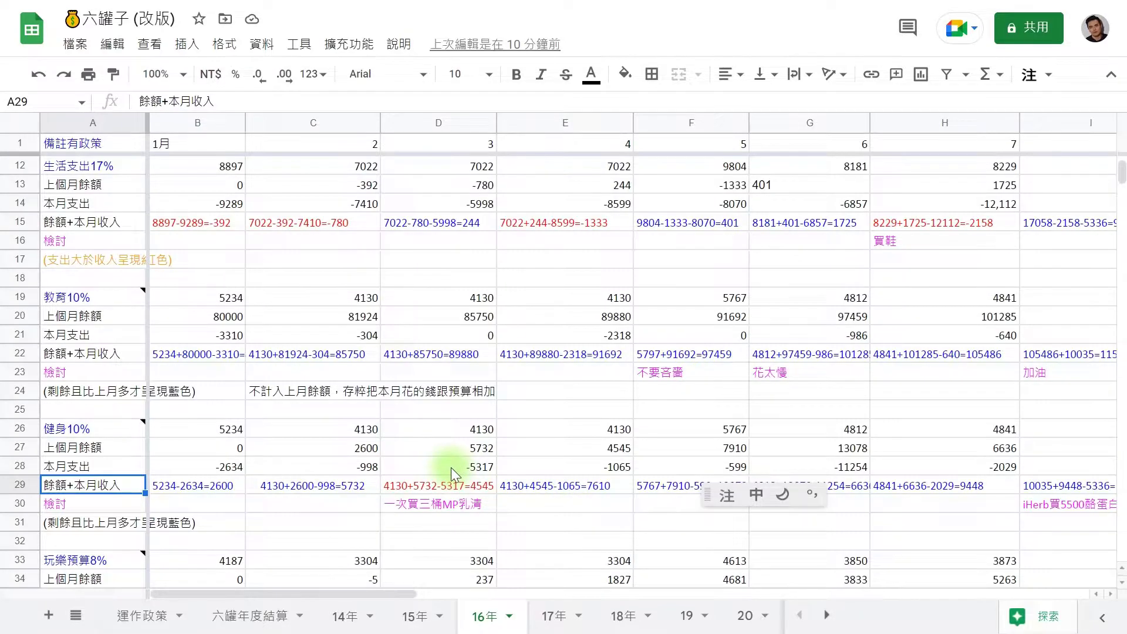
# Read the note on the 慈善2% jar and examine its 檢討 label and monthly balances for March to May
pyautogui.scroll(-3, 452, 469)
pyautogui.scroll(-5, 451, 468)
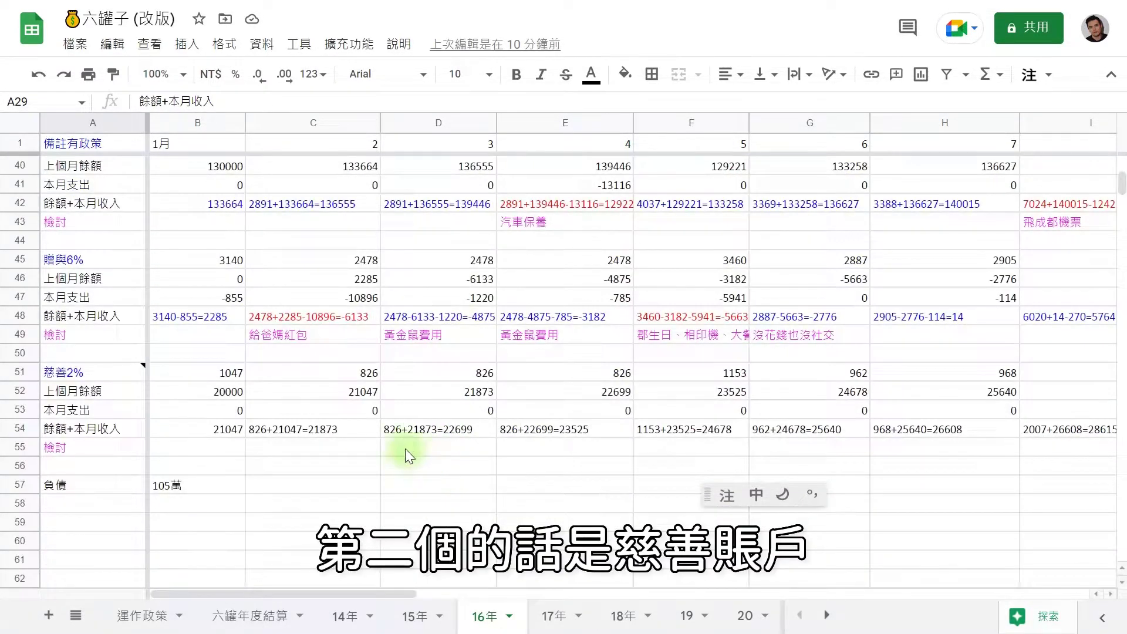
pyautogui.moveTo(127, 374)
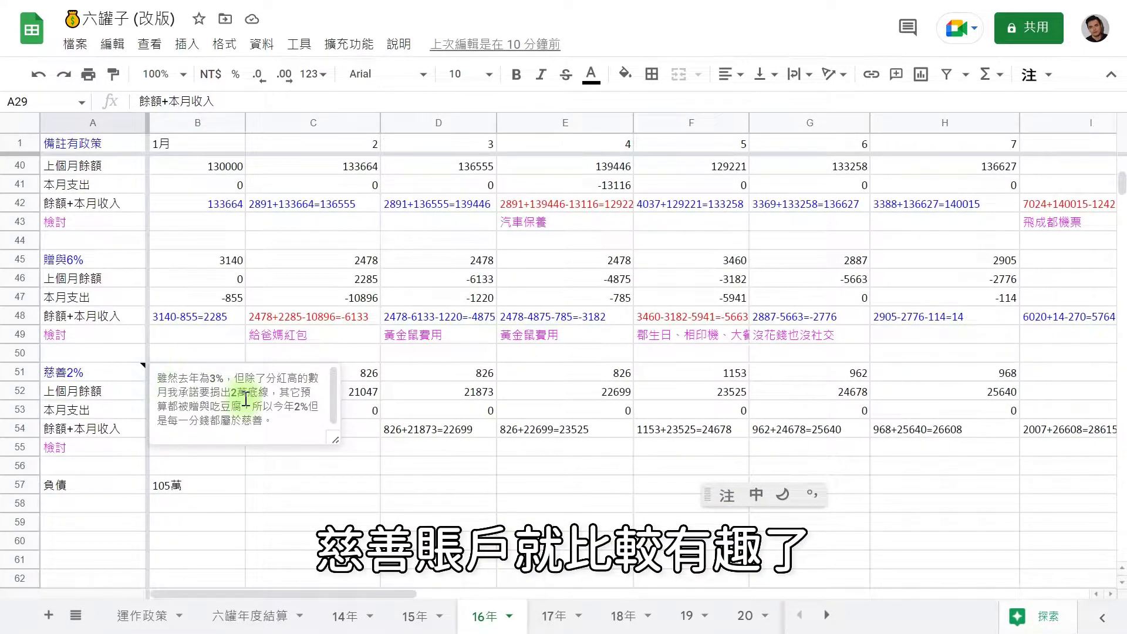
pyautogui.click(425, 398)
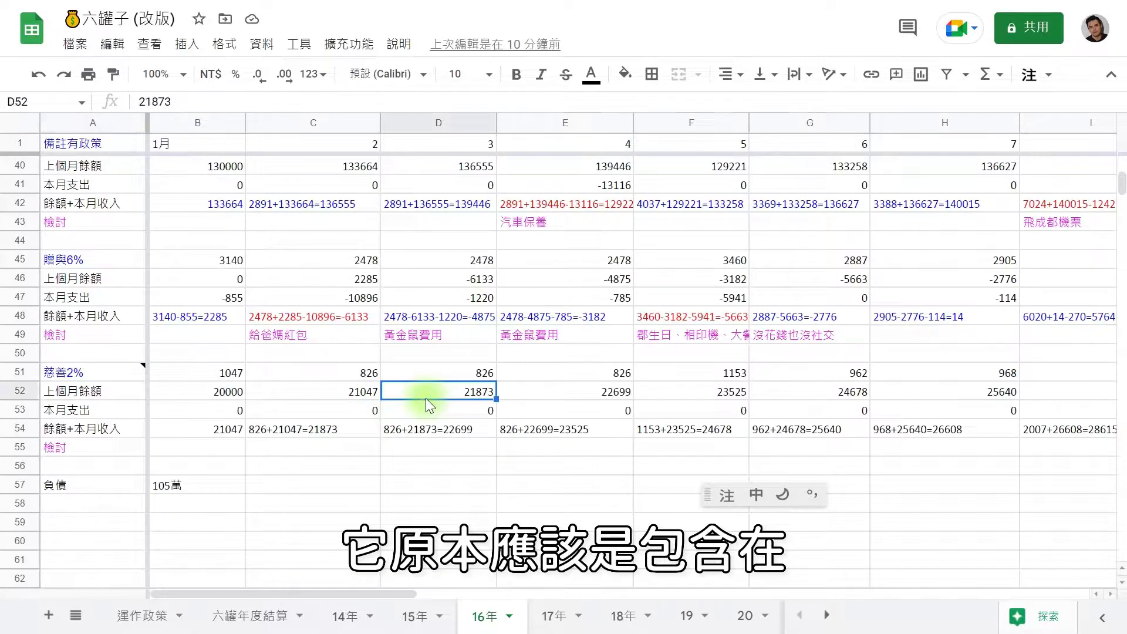
pyautogui.click(130, 373)
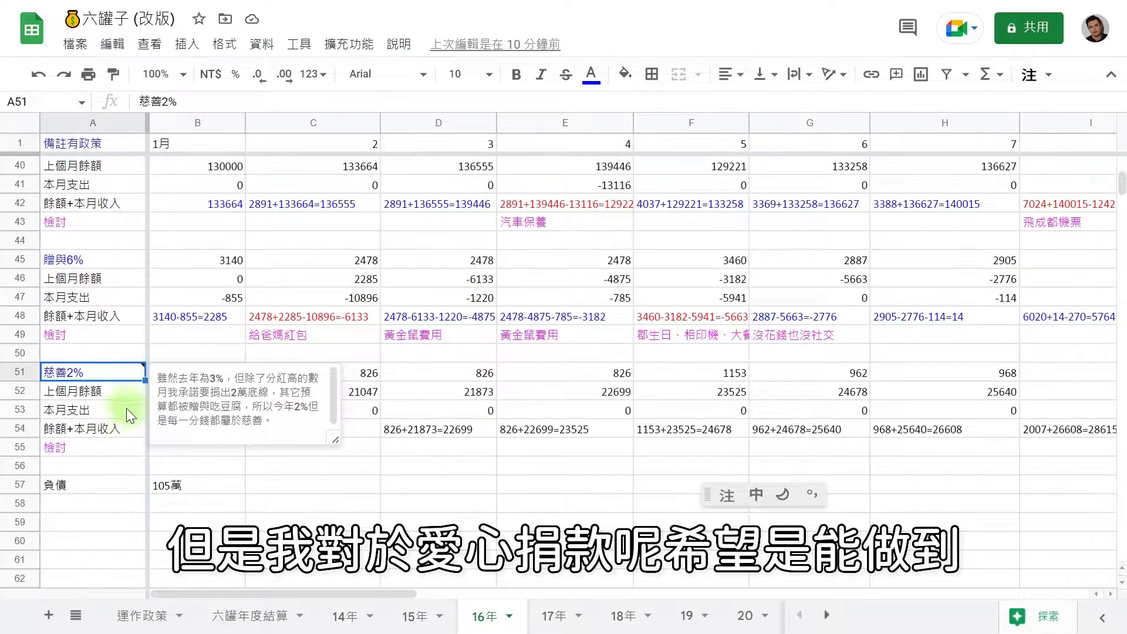
pyautogui.click(133, 447)
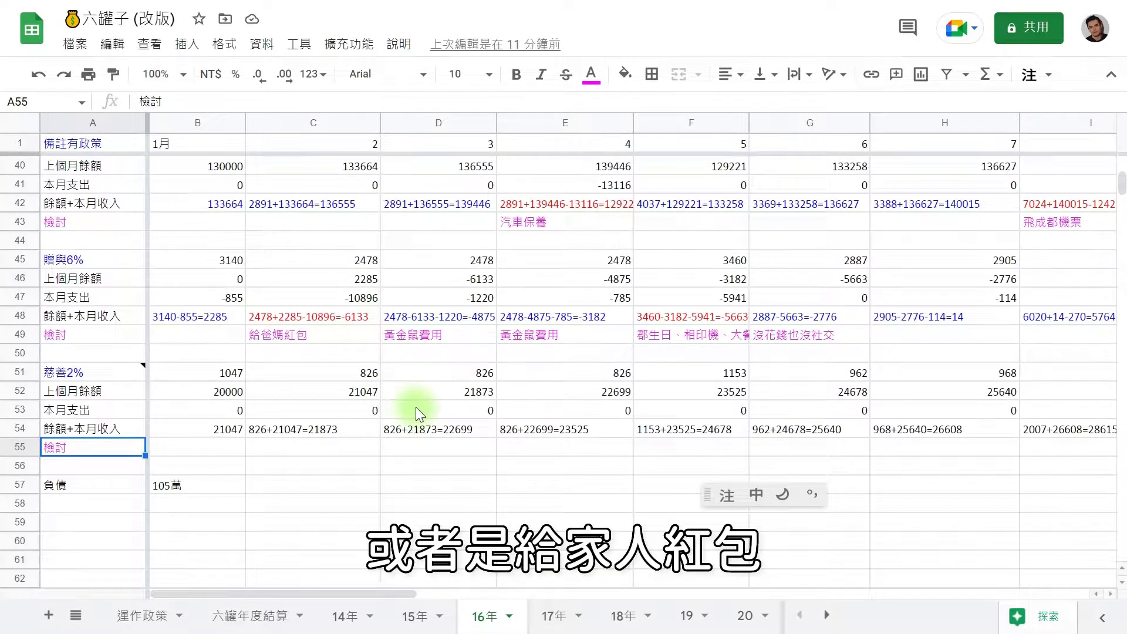
pyautogui.click(453, 421)
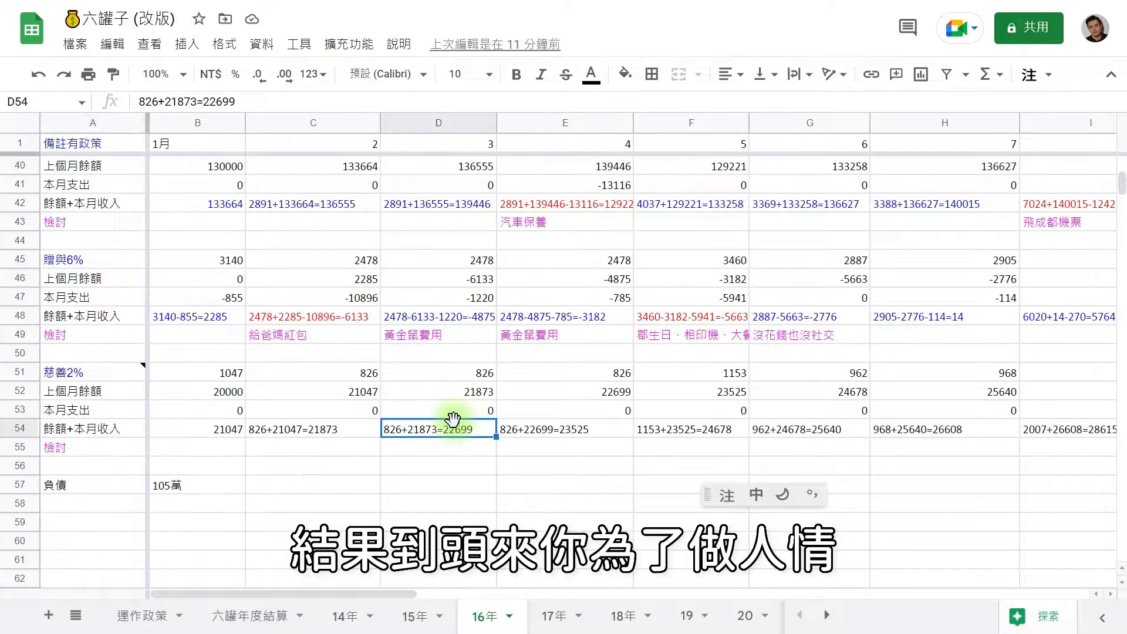
pyautogui.click(614, 404)
pyautogui.click(607, 394)
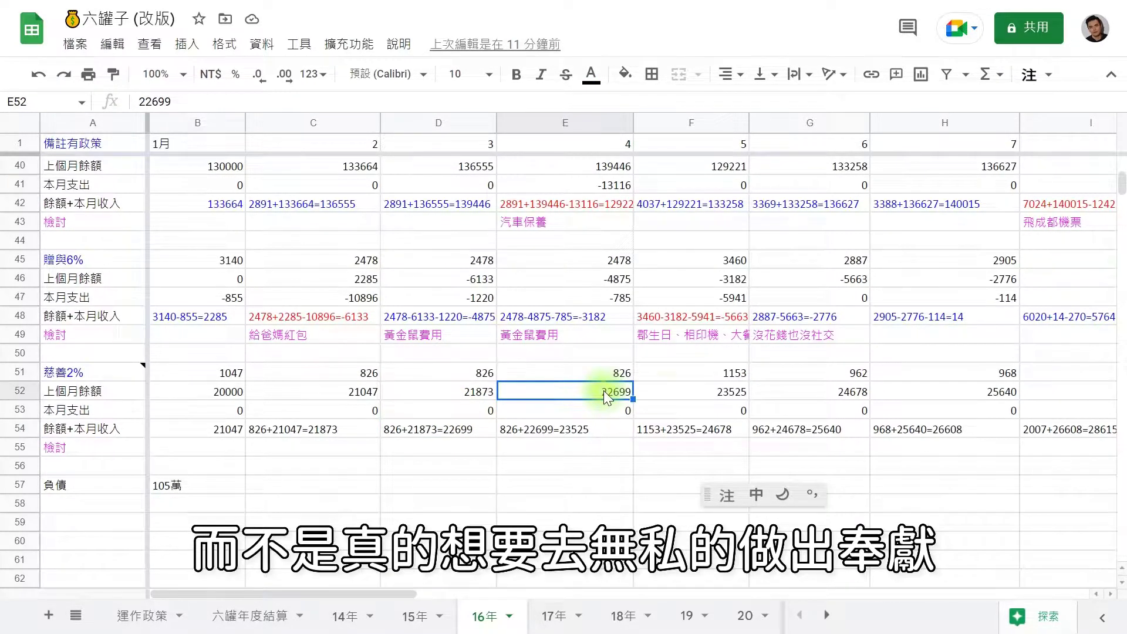
pyautogui.click(678, 397)
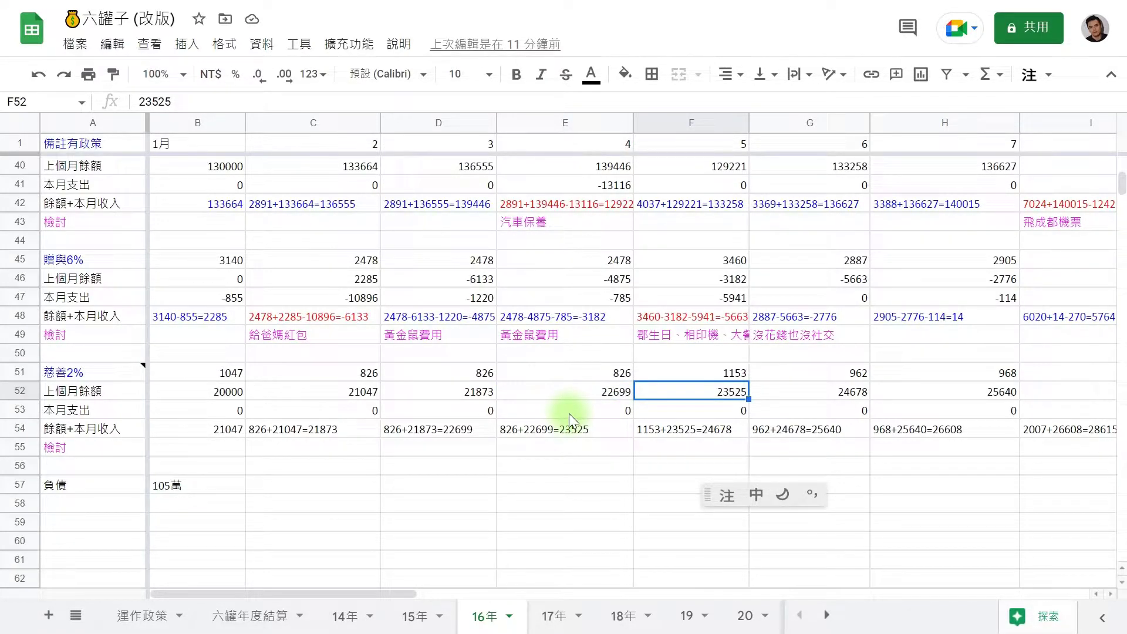
# Check the March 餘額+本月收入 cell of the 慈善2% jar and return to the start of the 16年 sheet
pyautogui.click(415, 432)
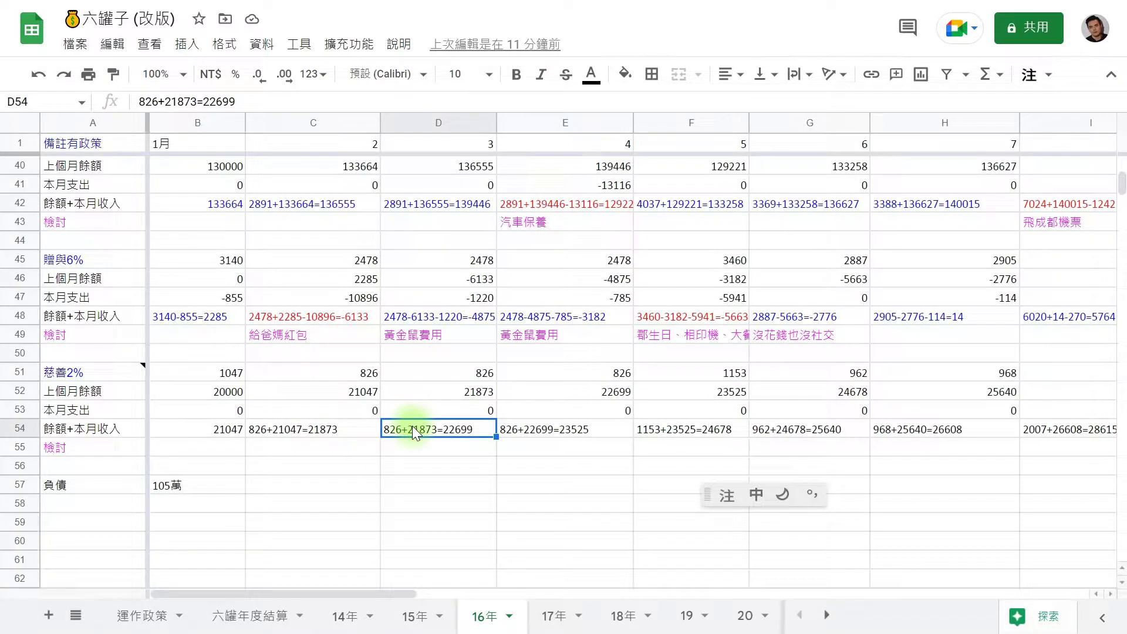
pyautogui.scroll(7, 111, 370)
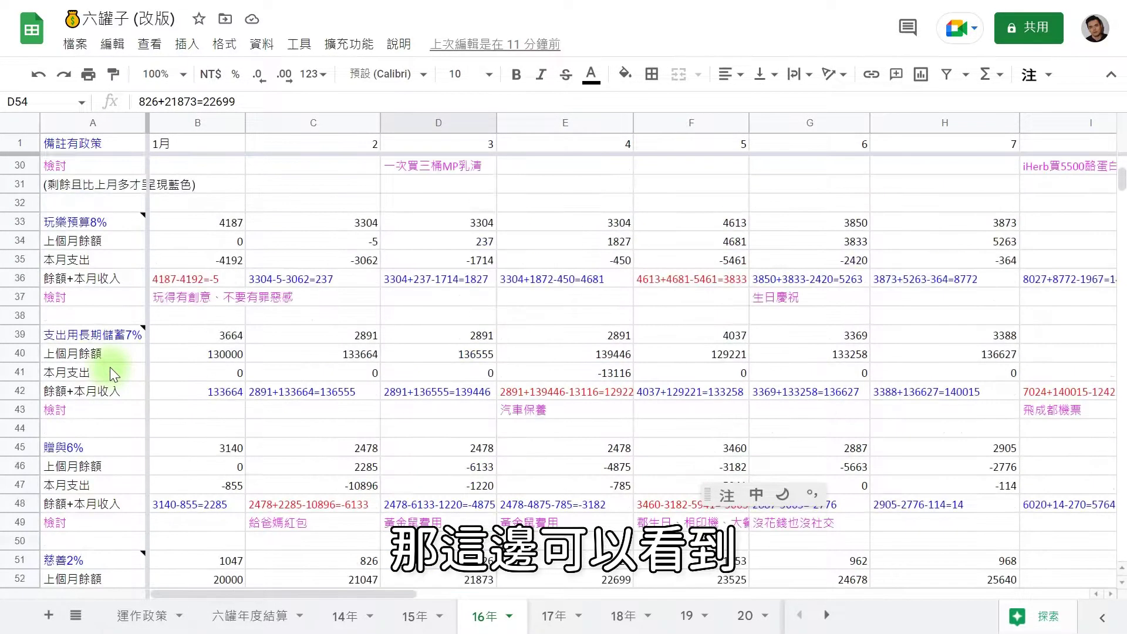
pyautogui.scroll(4, 110, 367)
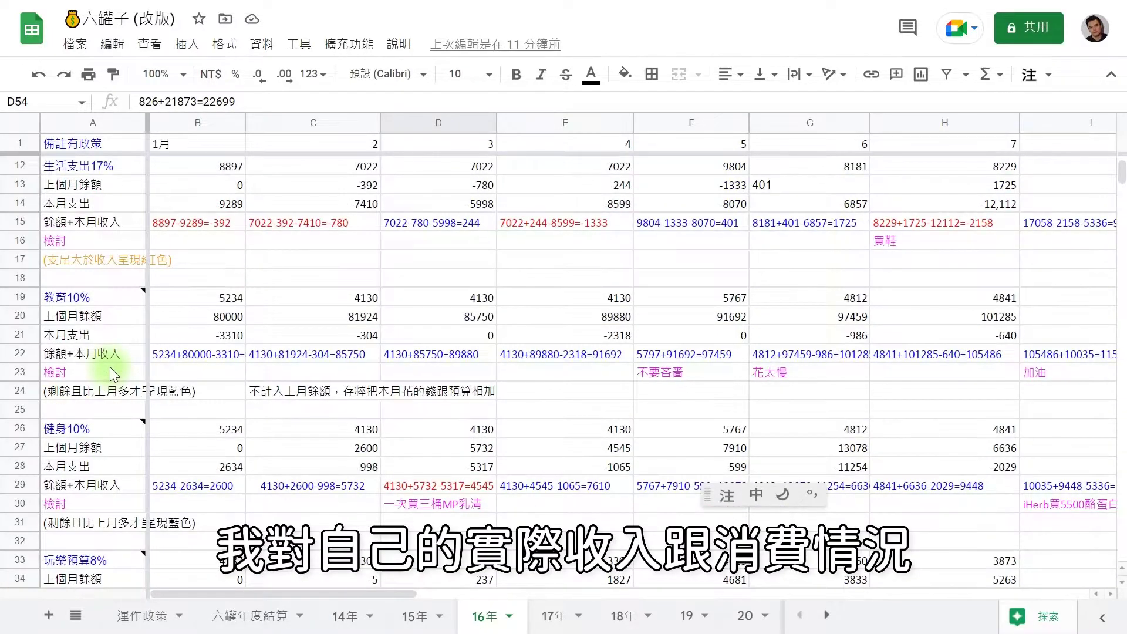
pyautogui.scroll(2, 111, 368)
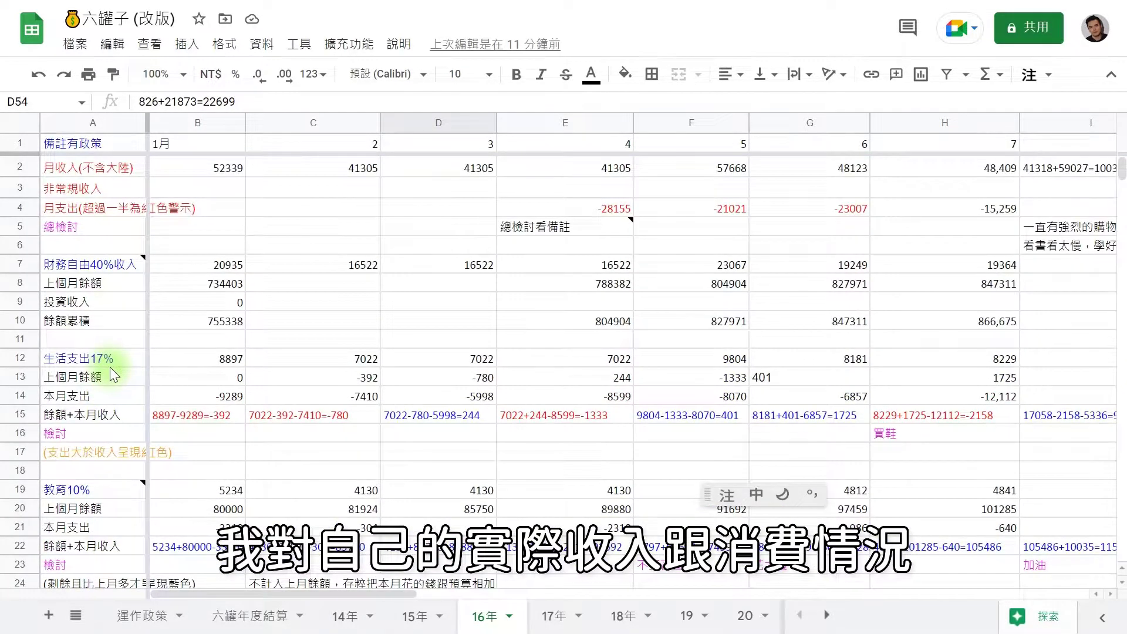
# Read the note on the 財務自由40%收入 jar and examine its percentage label and the 上個月餘額 label below it
pyautogui.moveTo(109, 268)
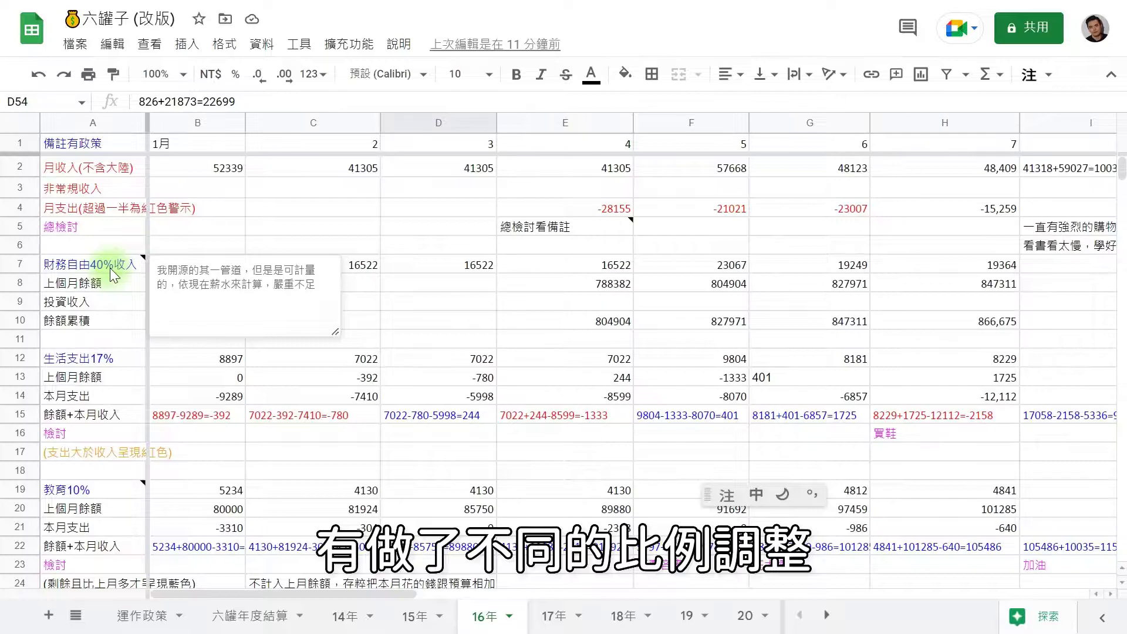
pyautogui.click(110, 267)
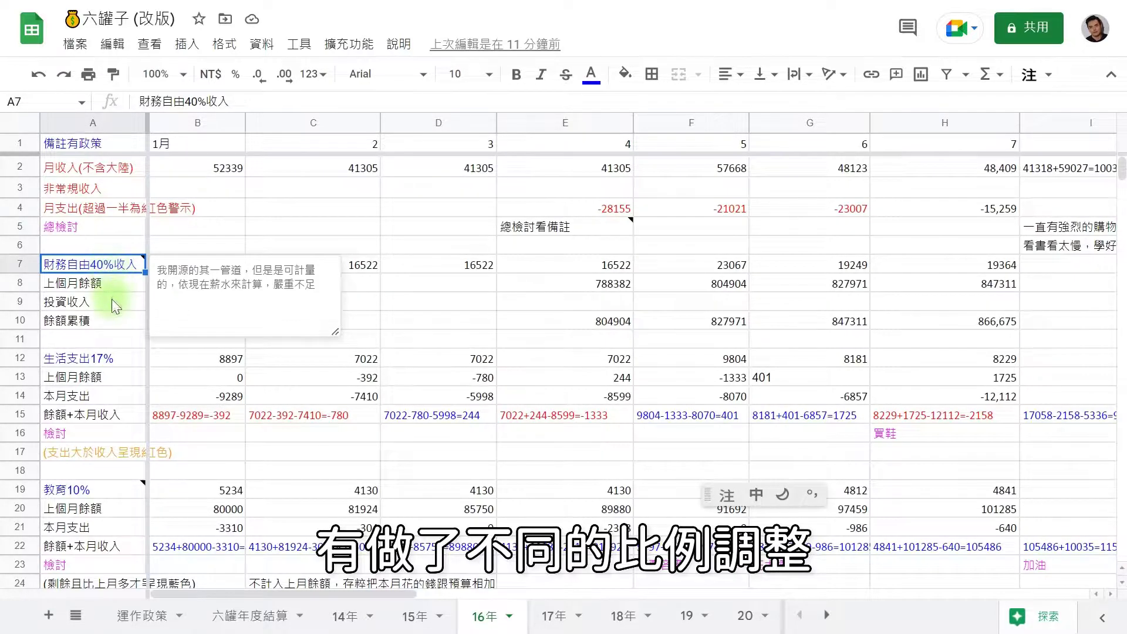
pyautogui.click(112, 298)
pyautogui.click(114, 268)
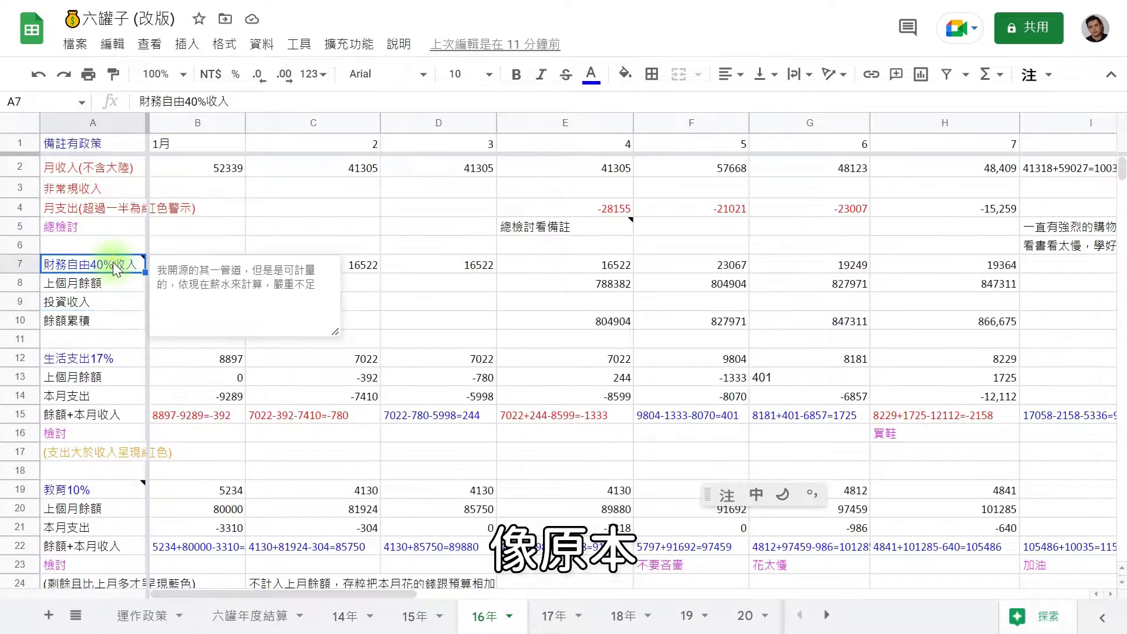
pyautogui.click(115, 248)
pyautogui.moveTo(111, 267)
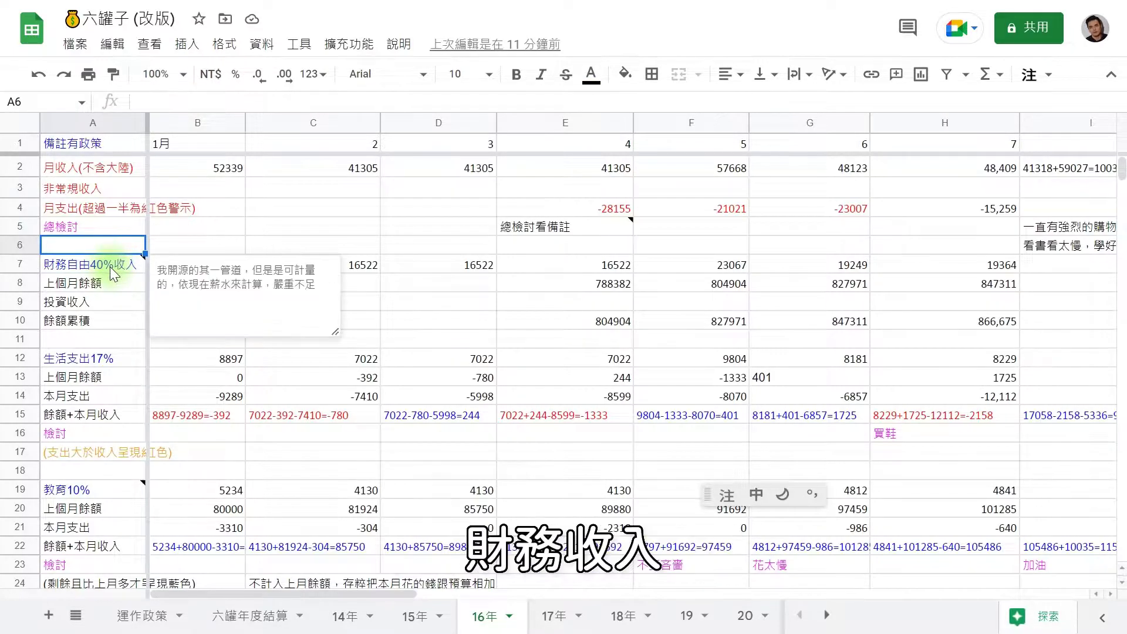
pyautogui.click(71, 272)
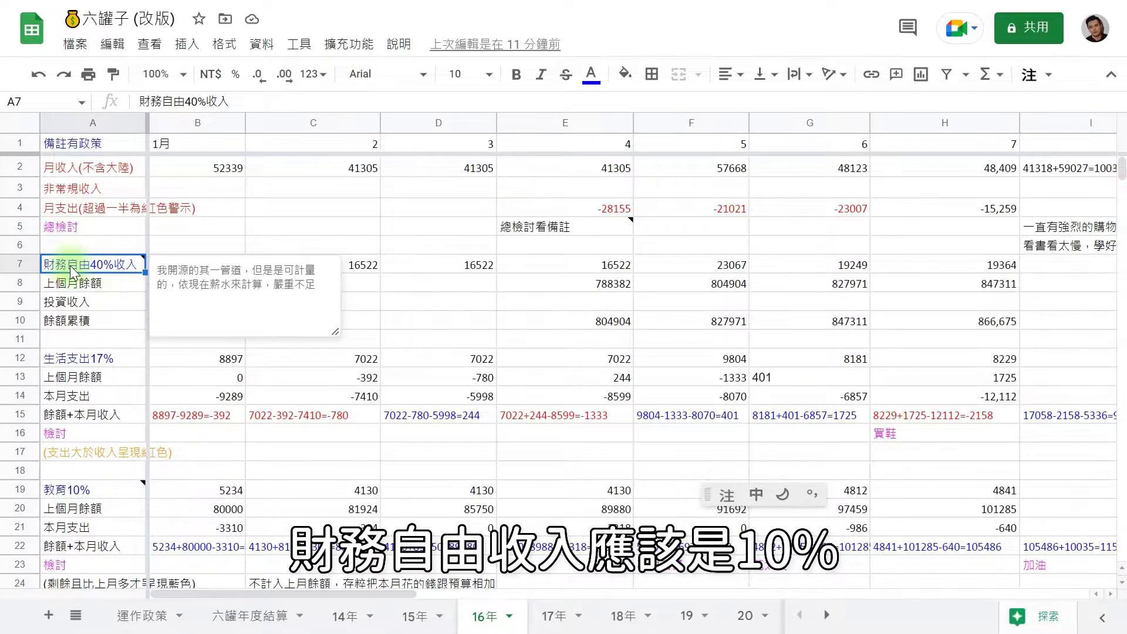
pyautogui.click(95, 282)
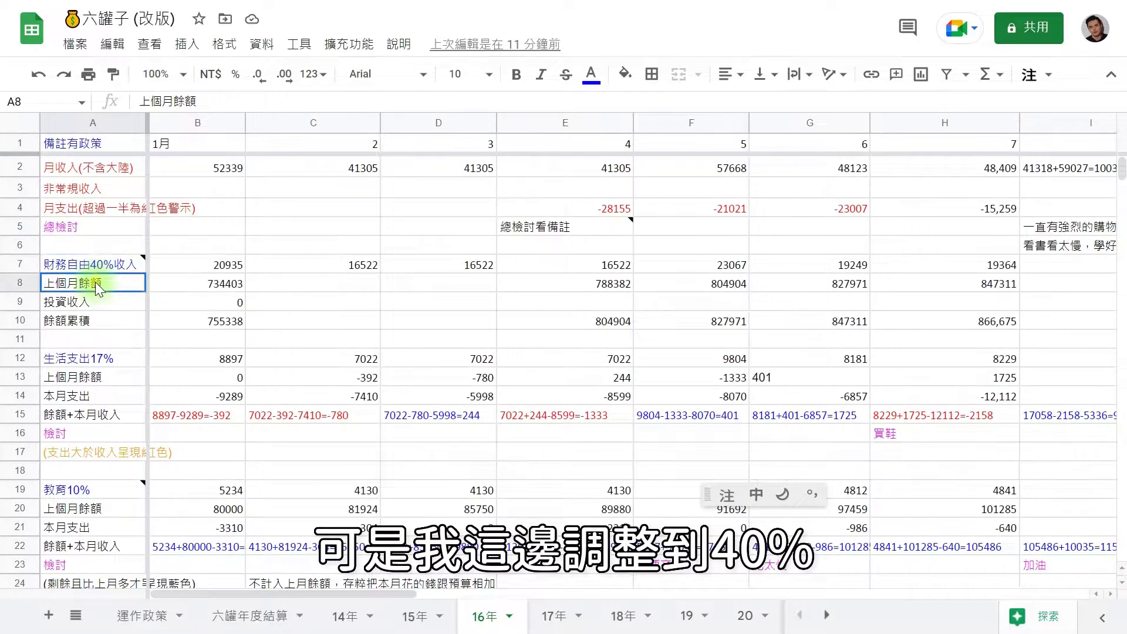
pyautogui.click(110, 267)
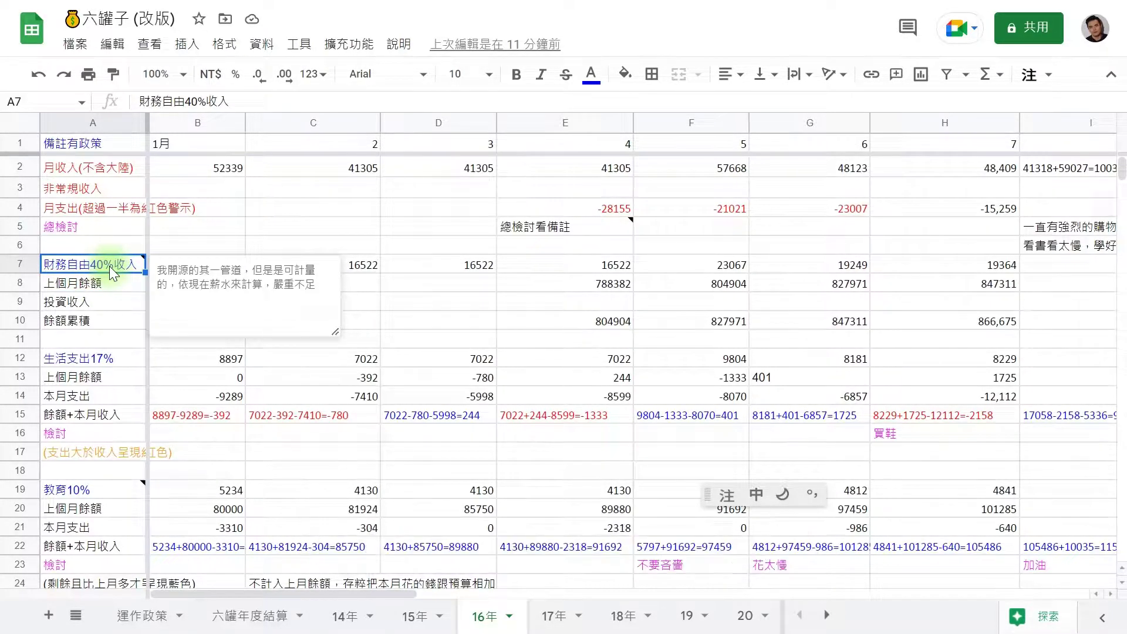
# Review the percentage labels from 生活支出17% through 贈與6%, and read the notes on 支出用長期儲蓄7% and 慈善2%
pyautogui.click(99, 362)
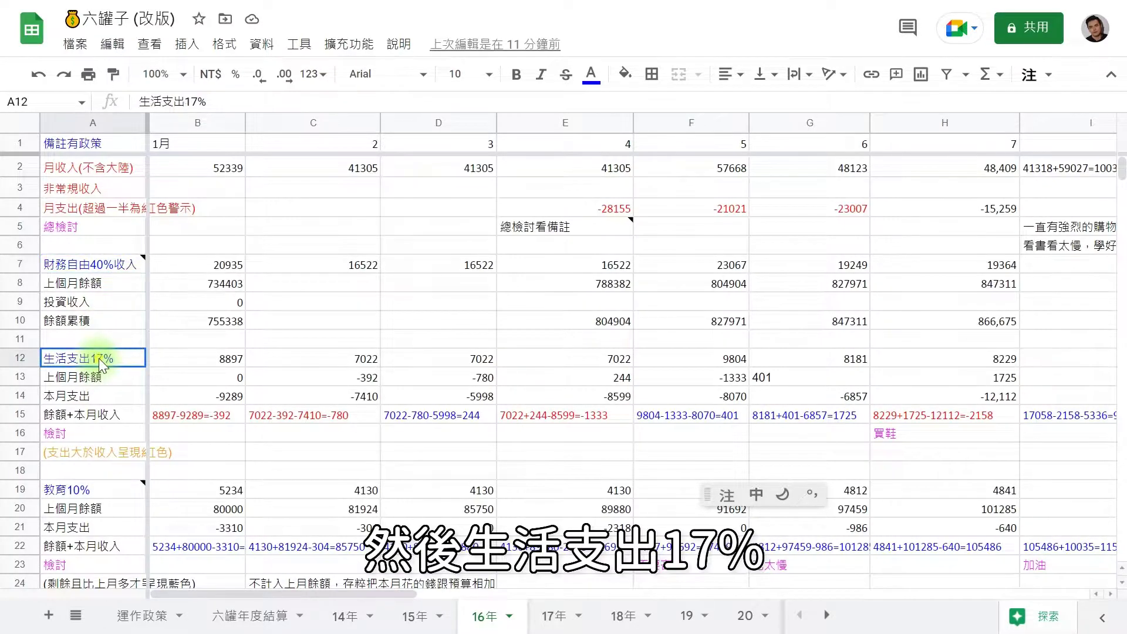
pyautogui.click(82, 492)
pyautogui.scroll(-2, 83, 492)
pyautogui.scroll(-3, 84, 492)
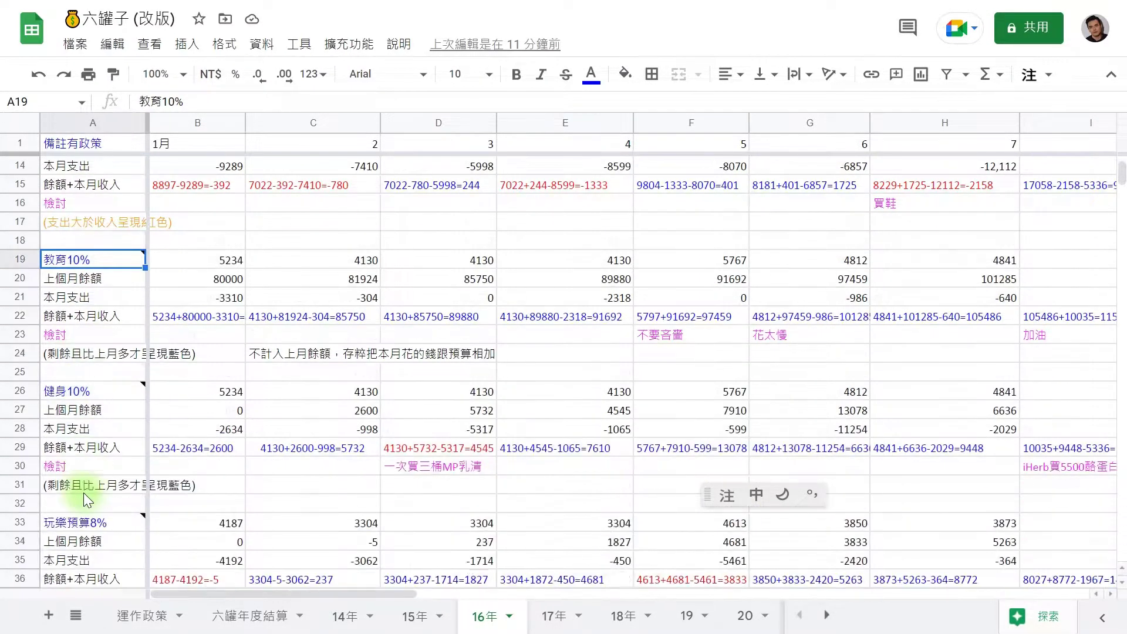
pyautogui.scroll(-3, 84, 493)
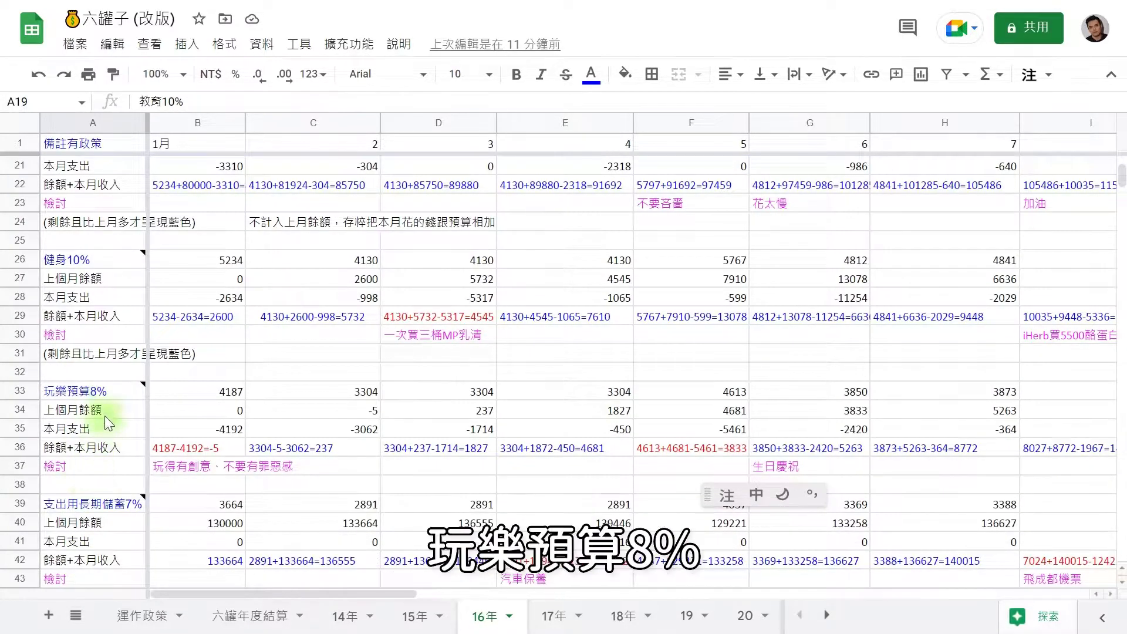
pyautogui.scroll(-2, 107, 393)
pyautogui.scroll(-1, 108, 393)
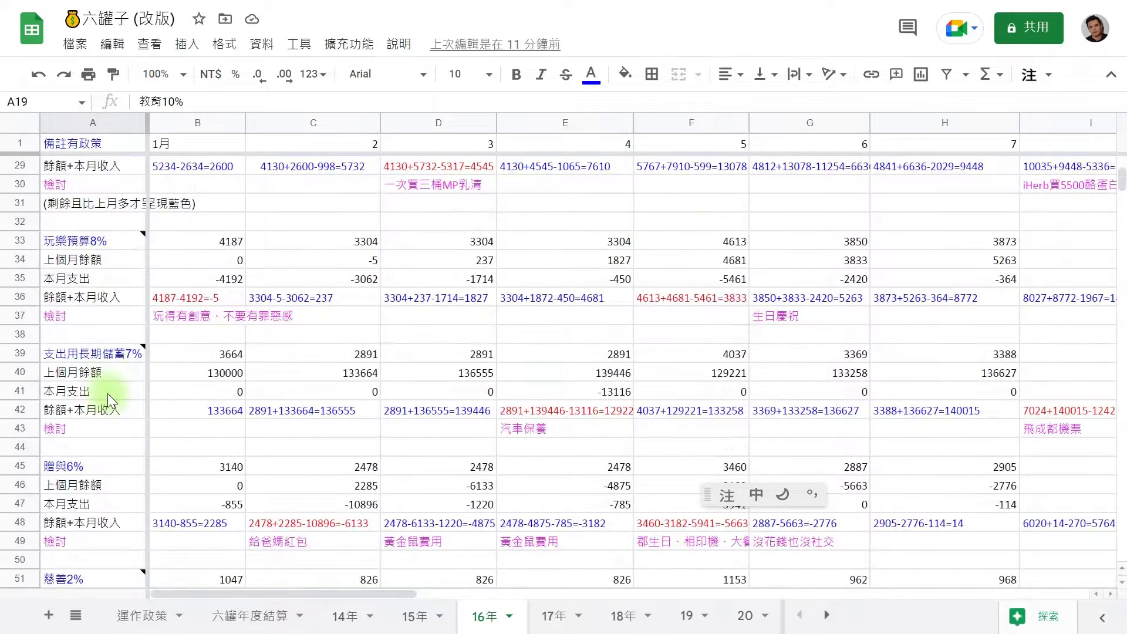
pyautogui.moveTo(116, 361)
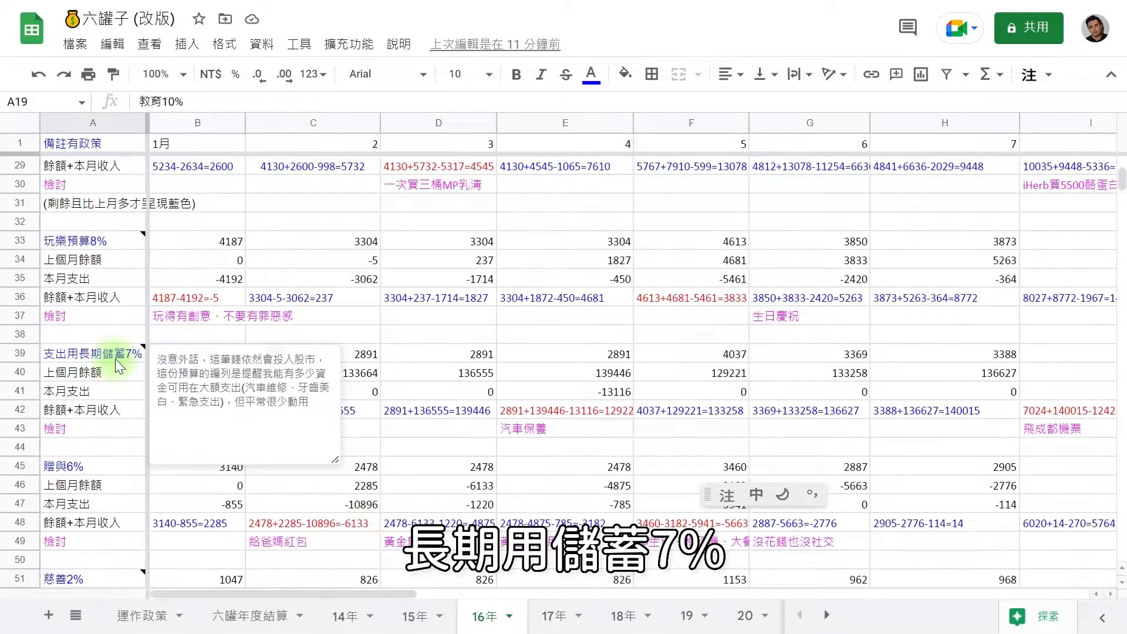
pyautogui.scroll(-1, 116, 361)
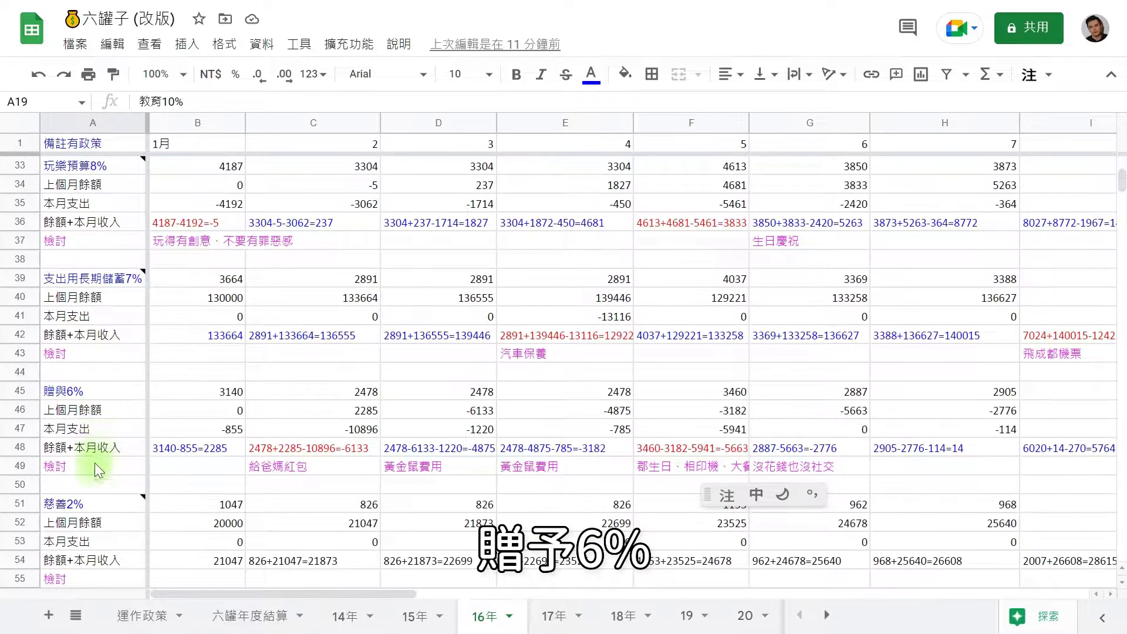
pyautogui.moveTo(97, 507)
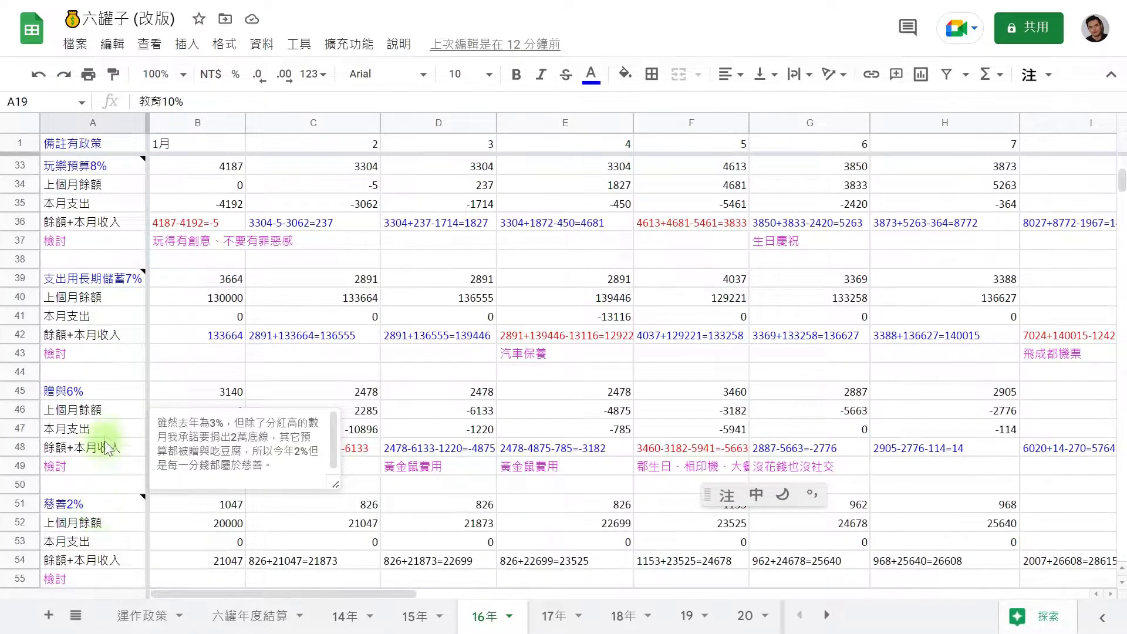
# Return to the 財務自由40%收入 jar's labels and examine the 月收入 cells for February and March
pyautogui.scroll(1, 250, 275)
pyautogui.scroll(4, 250, 270)
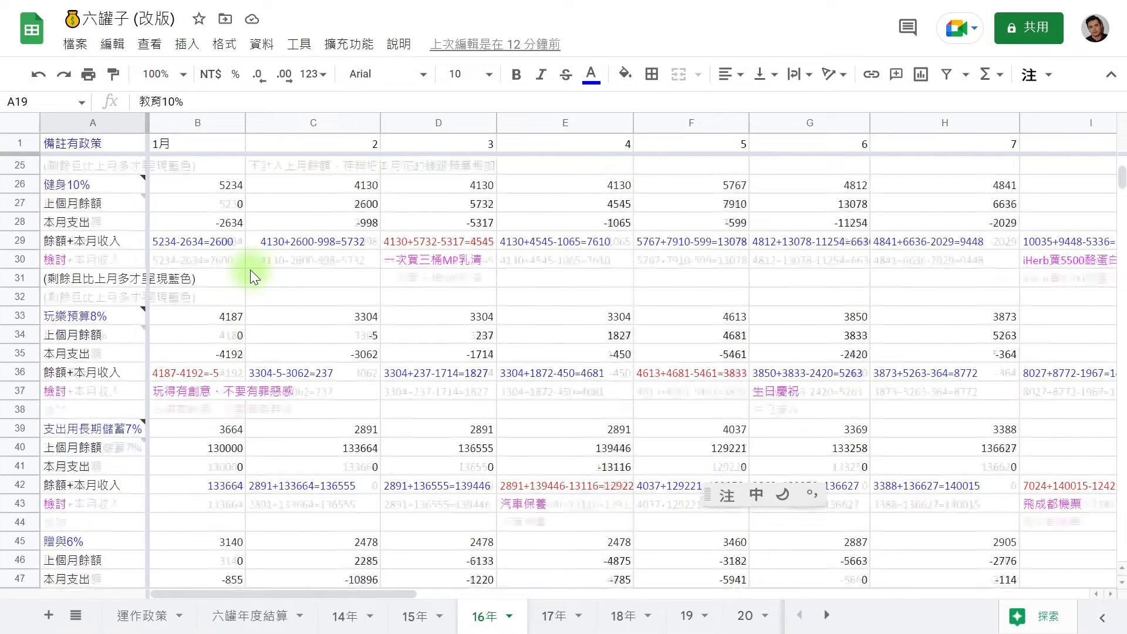
pyautogui.scroll(4, 250, 270)
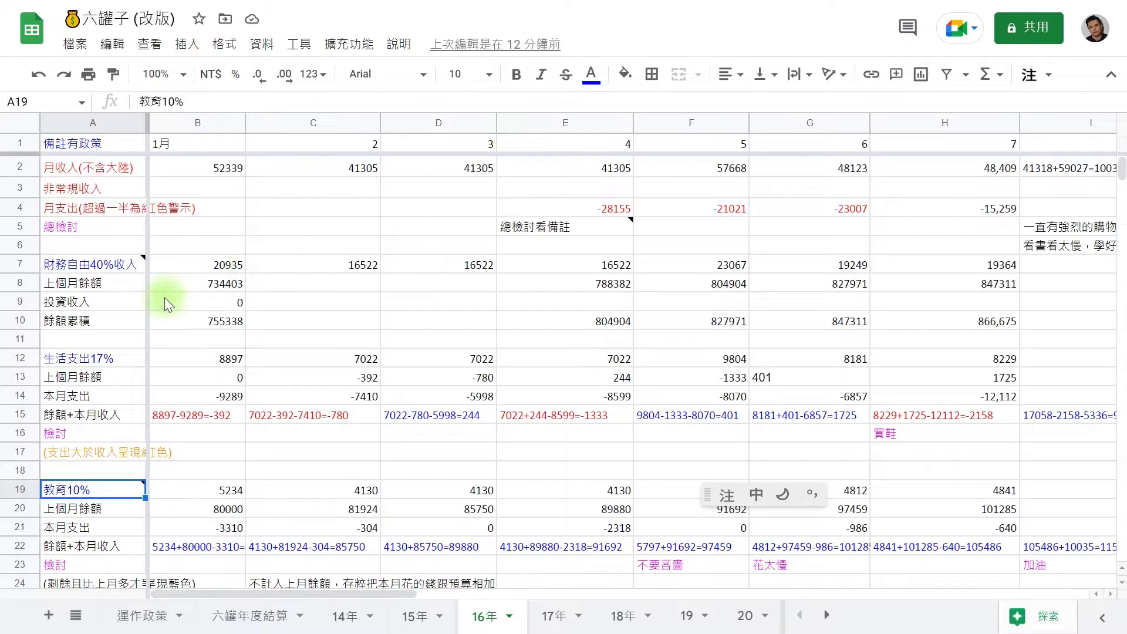
pyautogui.click(106, 262)
pyautogui.click(104, 280)
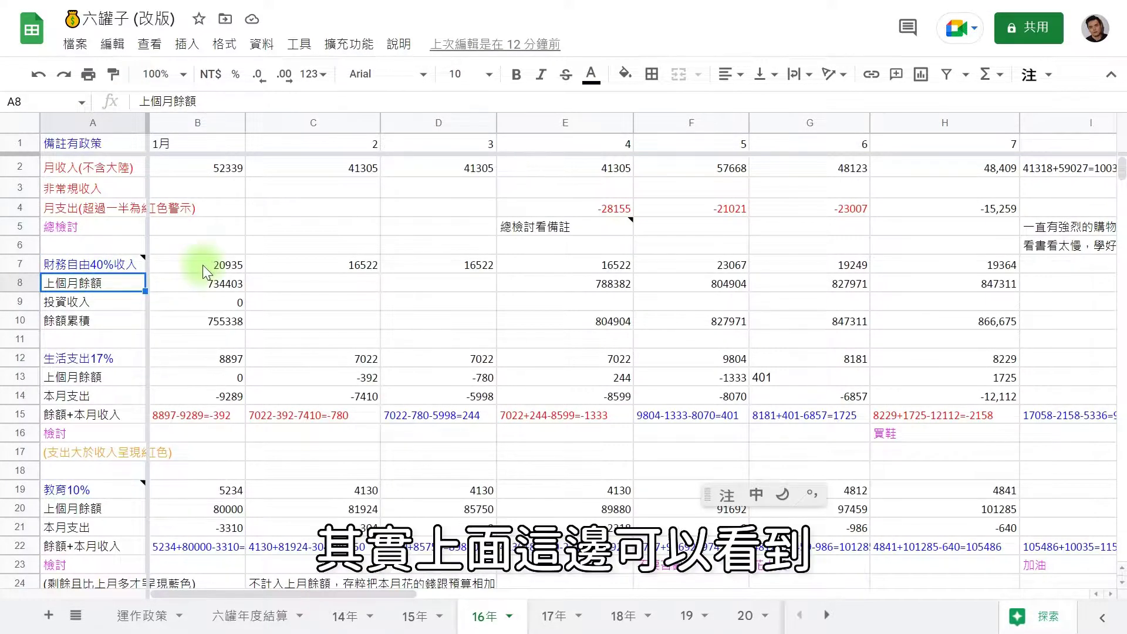
pyautogui.click(334, 176)
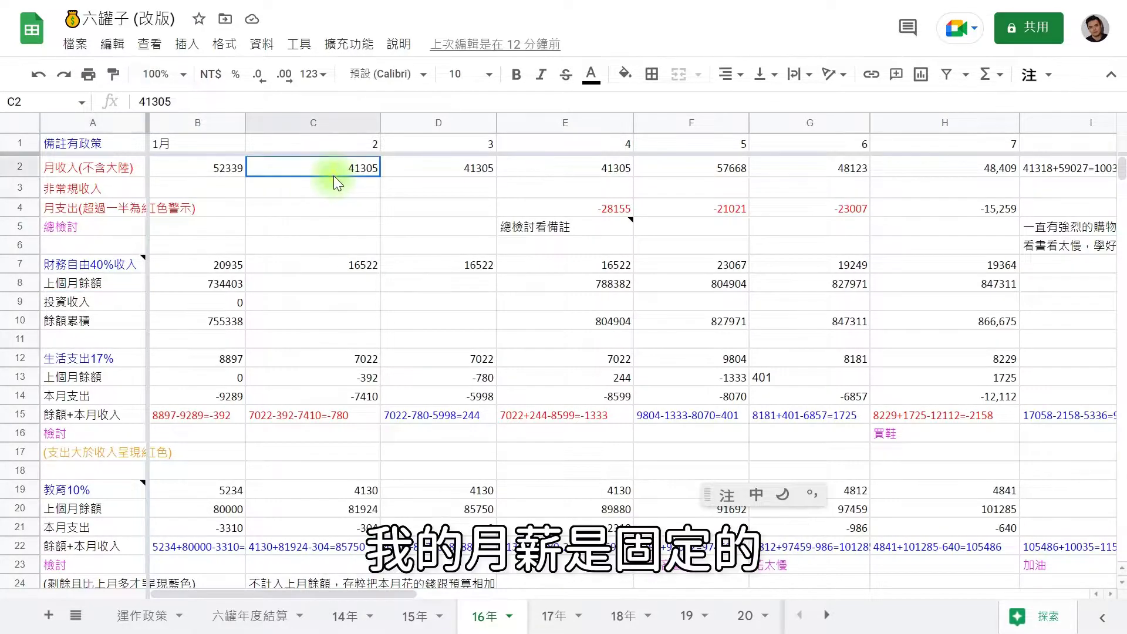
pyautogui.click(428, 173)
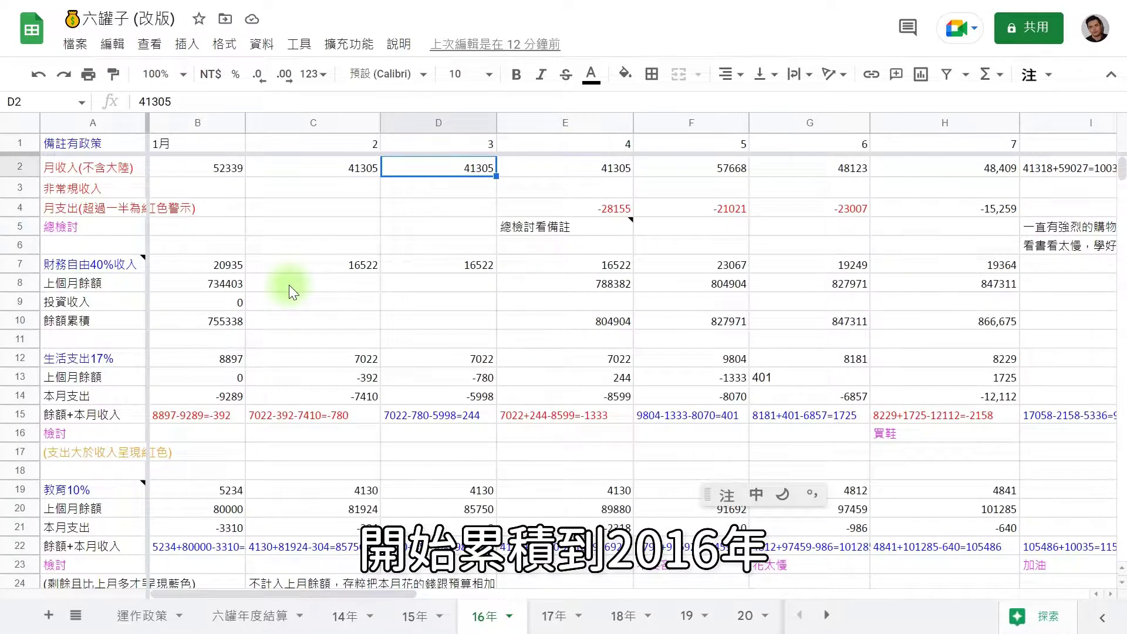
# Follow the 財務自由40%收入 row from March through December to the 2016總結 area
pyautogui.click(414, 261)
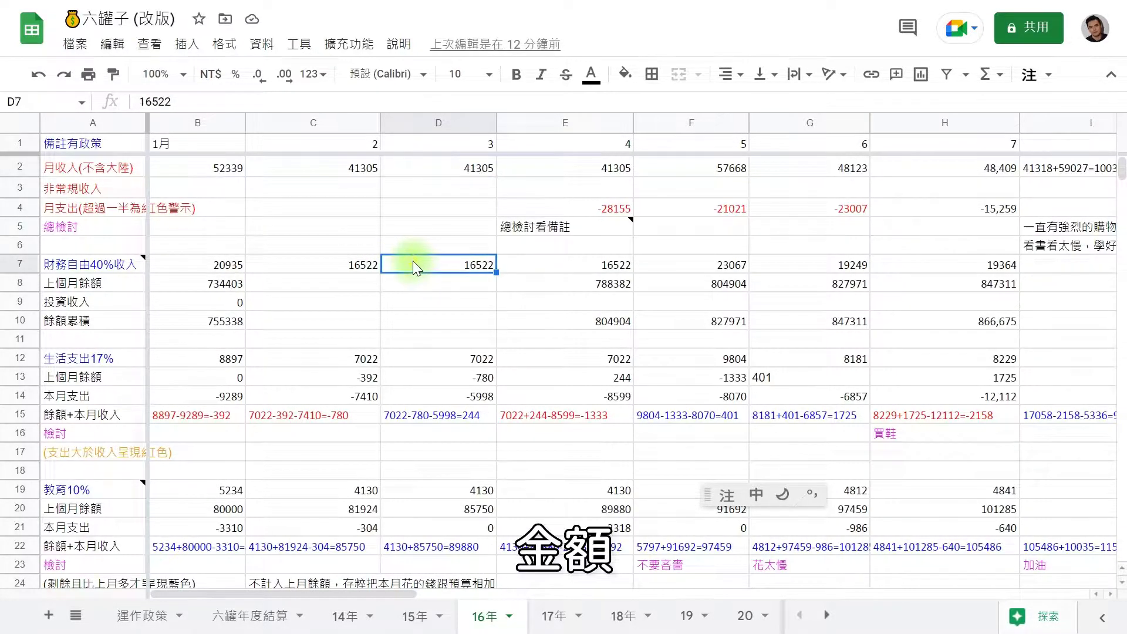
pyautogui.press('Right')
pyautogui.press('Right')
pyautogui.press('Right')
pyautogui.press('Right')
pyautogui.press('Right')
pyautogui.press('Right')
pyautogui.press('Right')
pyautogui.press('Right')
pyautogui.press('Right')
pyautogui.press('Right')
pyautogui.press('Right')
pyautogui.press('Right')
pyautogui.press('Right')
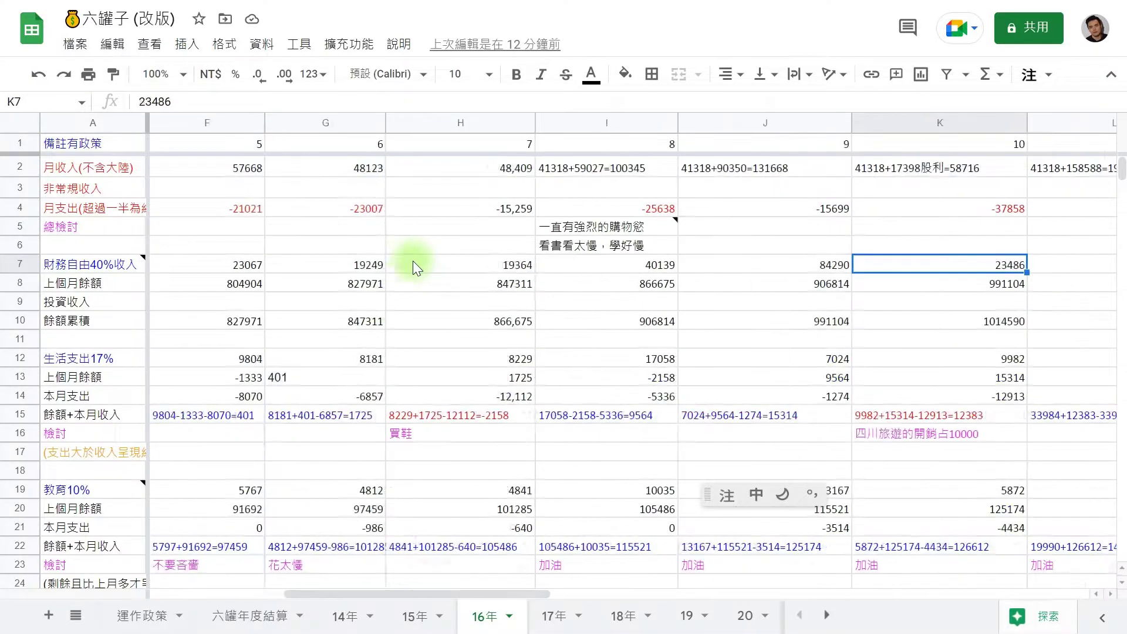
pyautogui.press('Right')
pyautogui.press('Left')
pyautogui.press('Left')
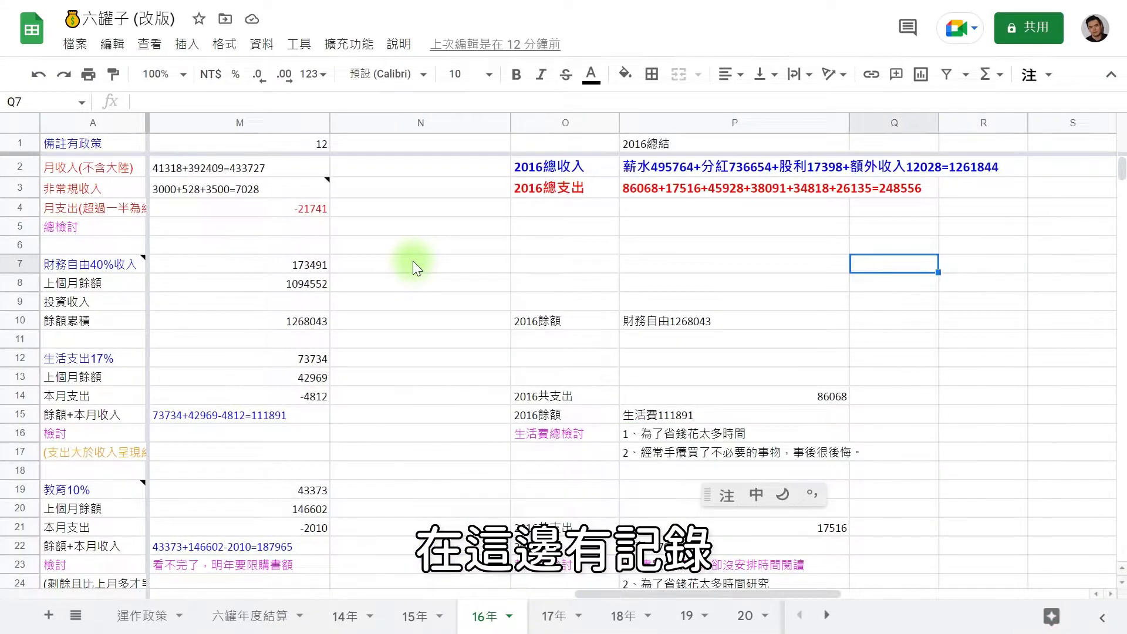
# Examine the 2016總收入 breakdown in the 2016總結 column
pyautogui.press('Up')
pyautogui.press('Up')
pyautogui.press('Up')
pyautogui.press('Up')
pyautogui.press('Up')
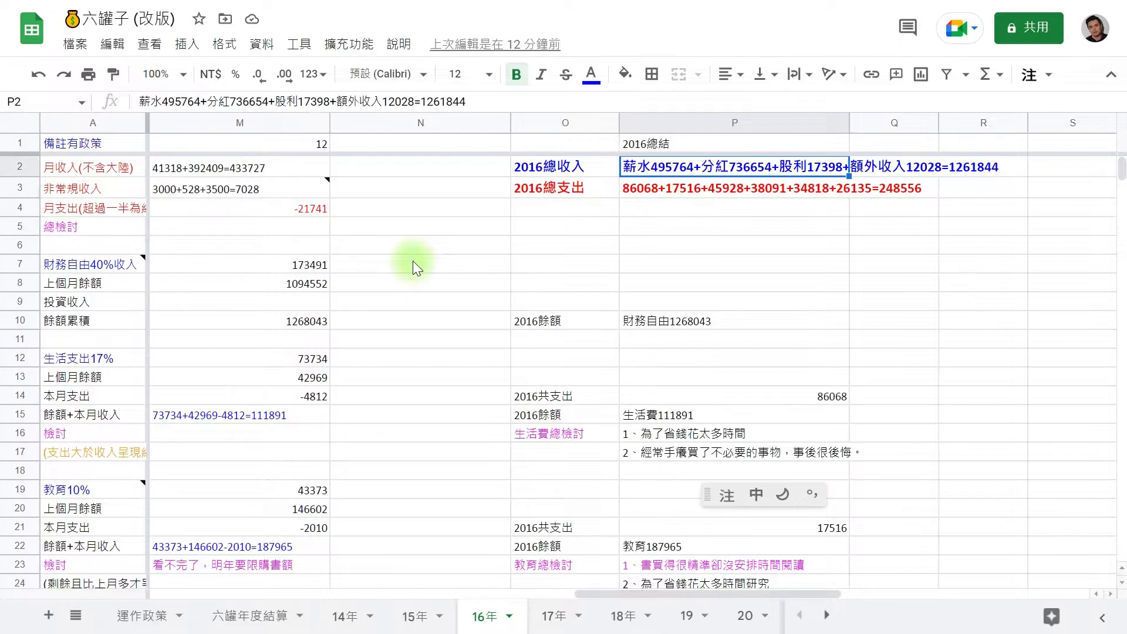
# Examine the 財務自由 jar's 餘額累積 cells for November and December
pyautogui.press('Down')
pyautogui.press('Down')
pyautogui.press('Down')
pyautogui.press('Down')
pyautogui.press('Down')
pyautogui.press('Down')
pyautogui.press('Down')
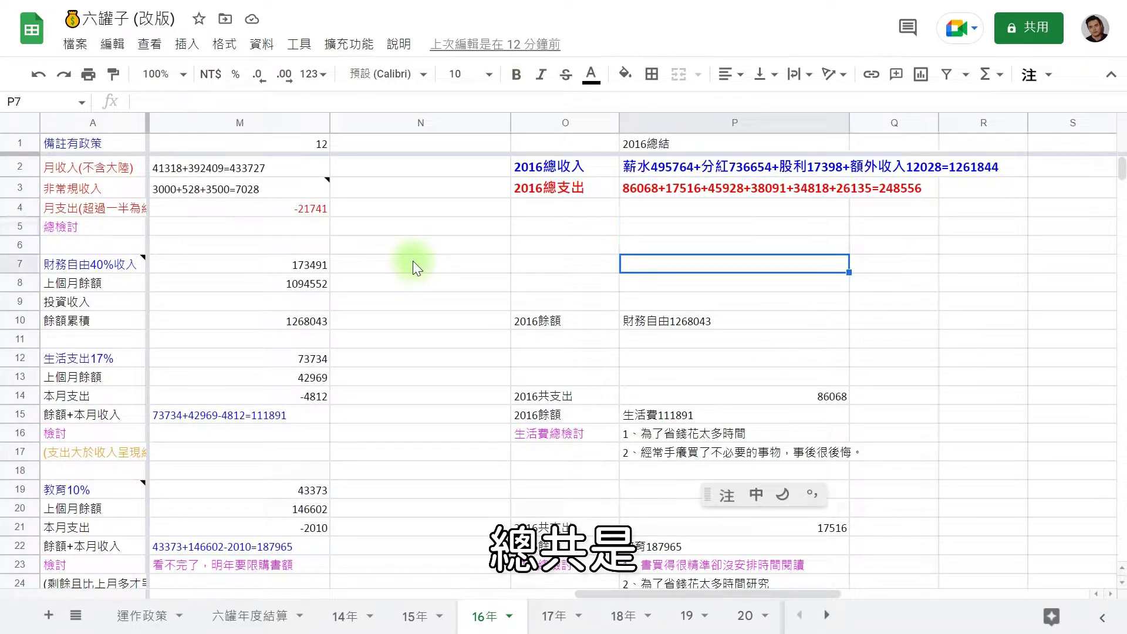
pyautogui.press('Left')
pyautogui.press('Left')
pyautogui.press('Left')
pyautogui.press('Left')
pyautogui.press('Down')
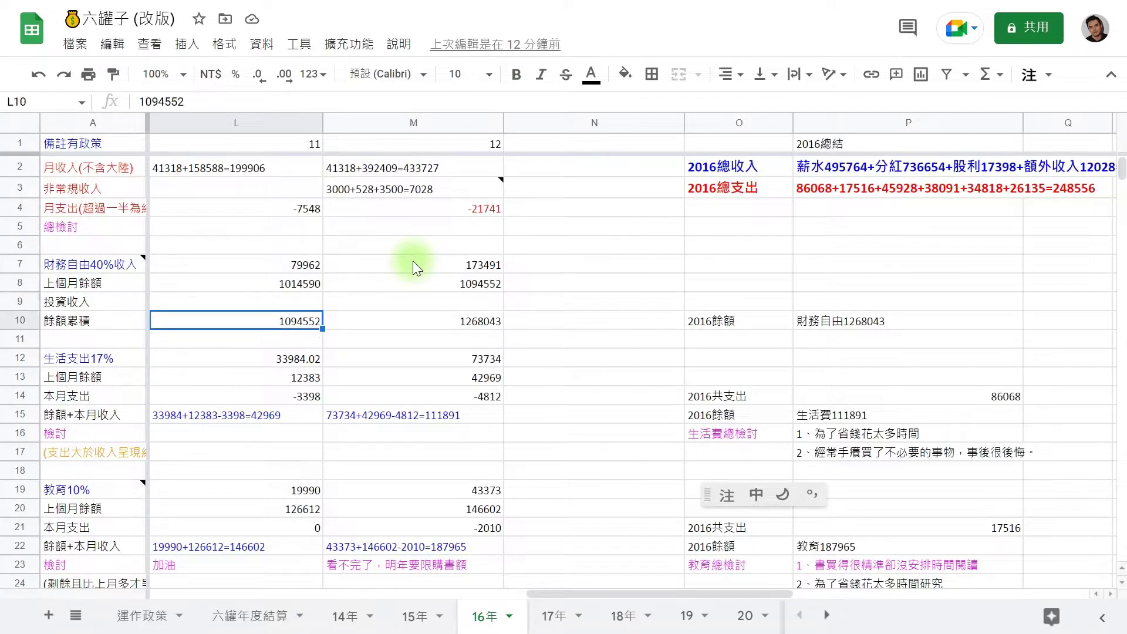
pyautogui.press('Right')
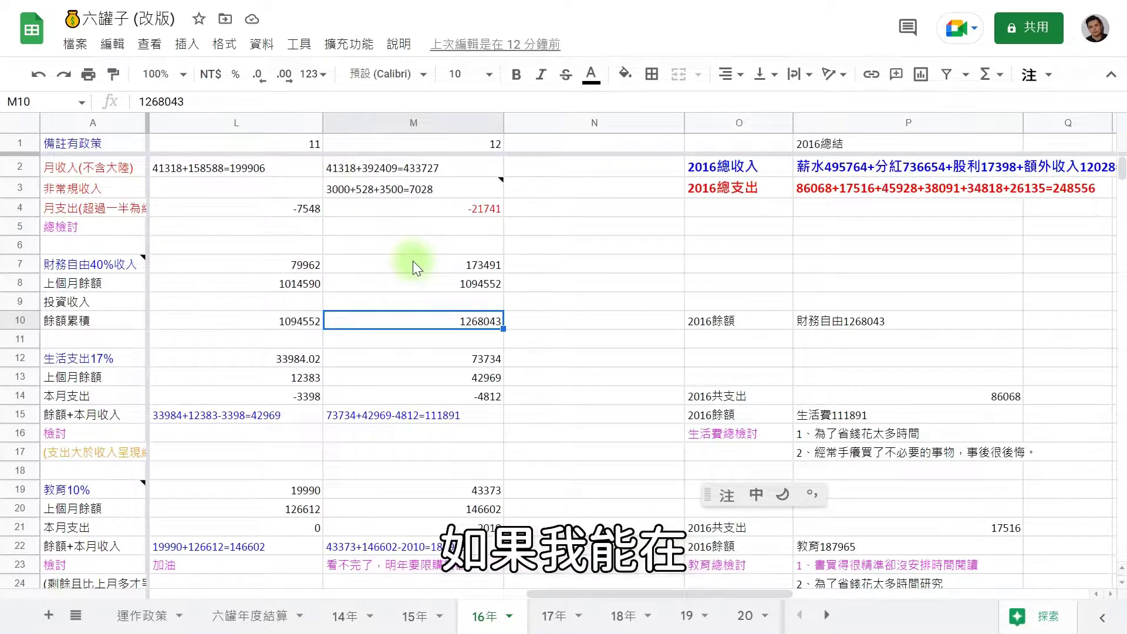
pyautogui.press('Right')
pyautogui.press('Left')
pyautogui.press('Right')
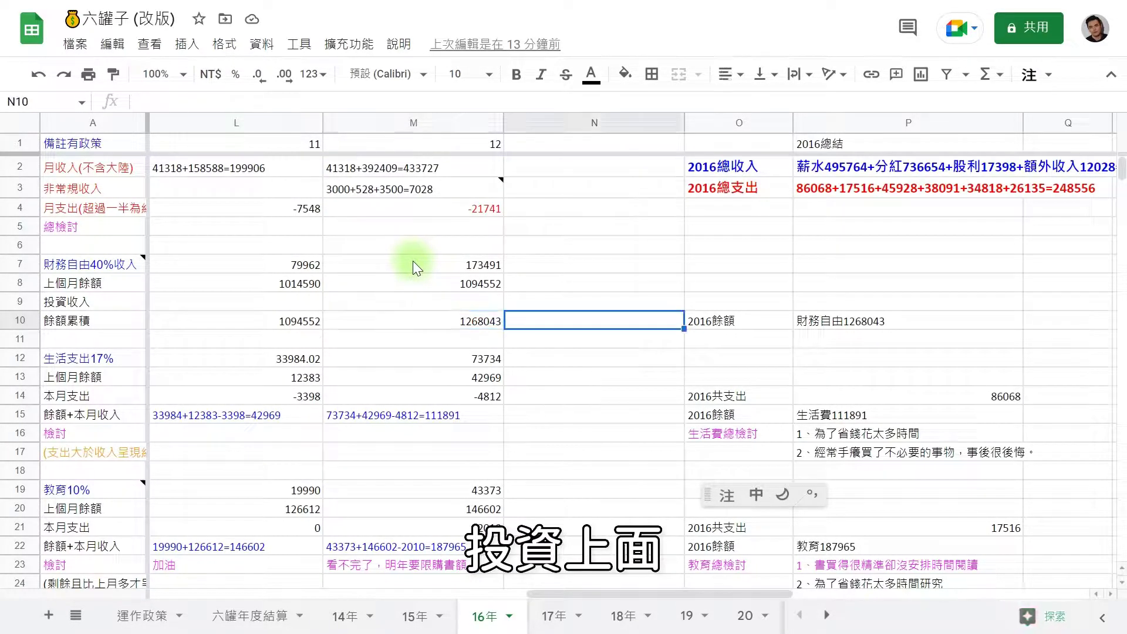
pyautogui.press('Left')
pyautogui.press('Right')
pyautogui.press('Left')
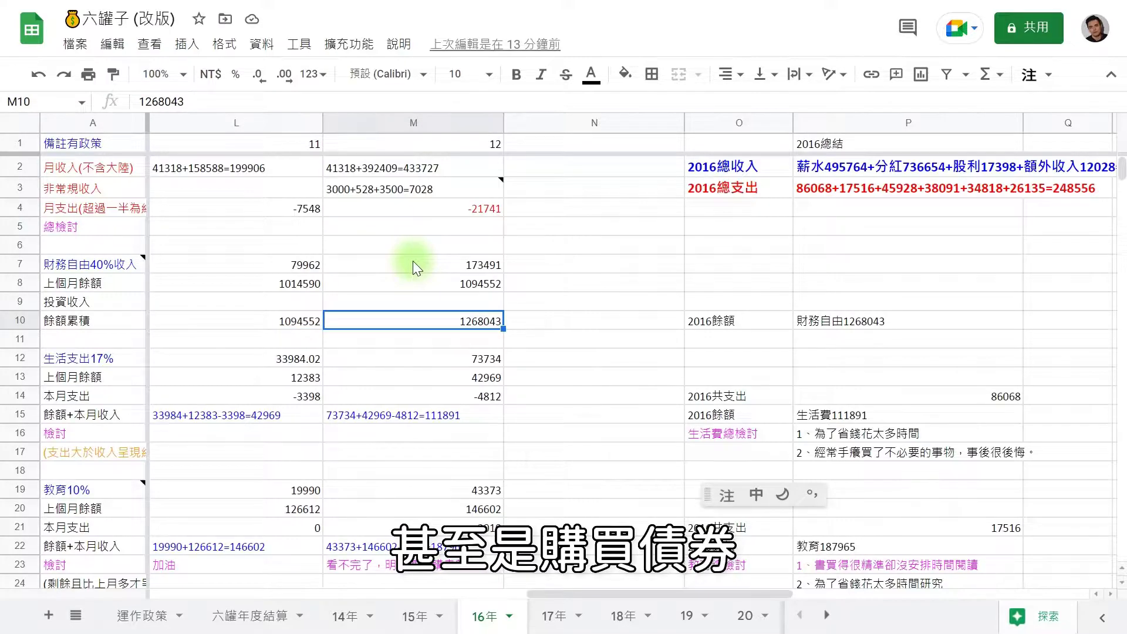
pyautogui.press('Left')
pyautogui.press('Right')
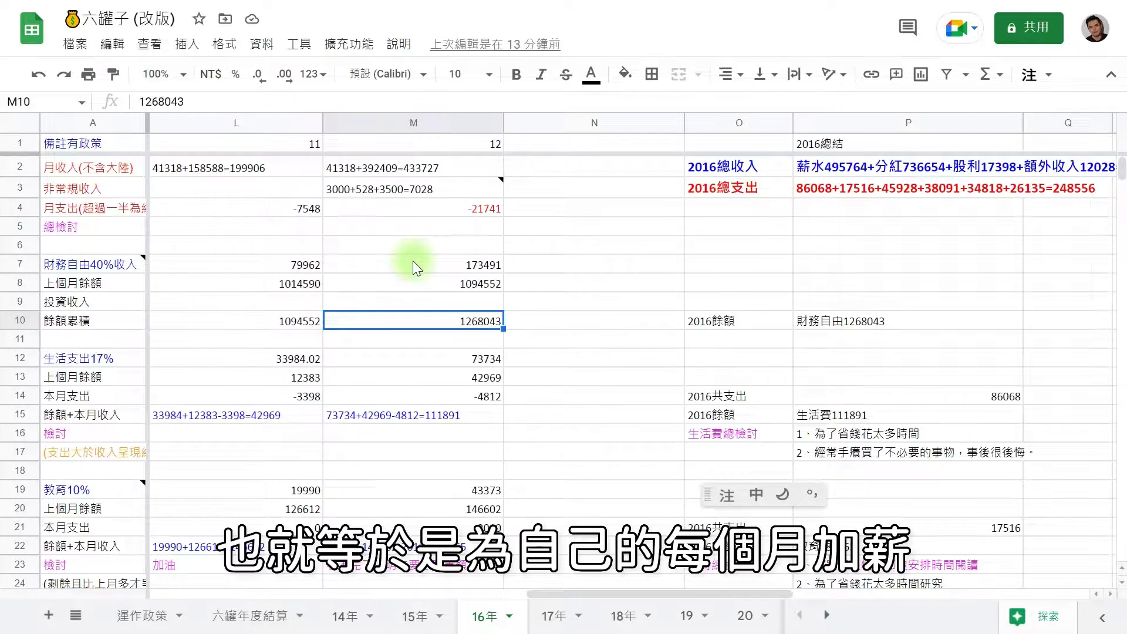
pyautogui.press('Left')
pyautogui.press('Right')
pyautogui.press('Left')
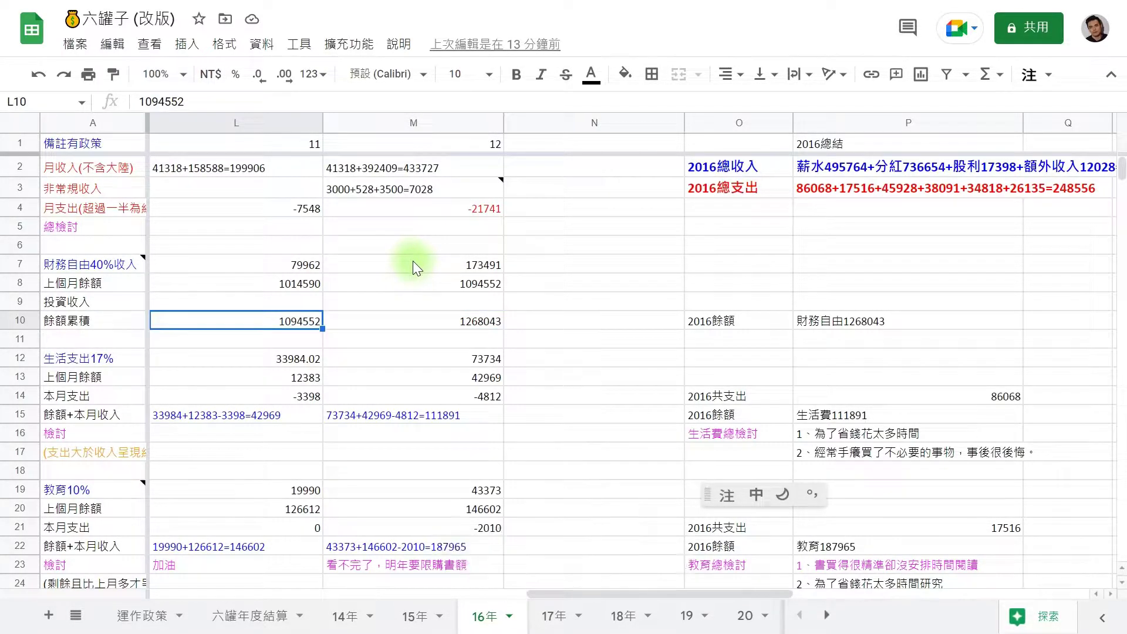
pyautogui.press('Right')
pyautogui.press('Left')
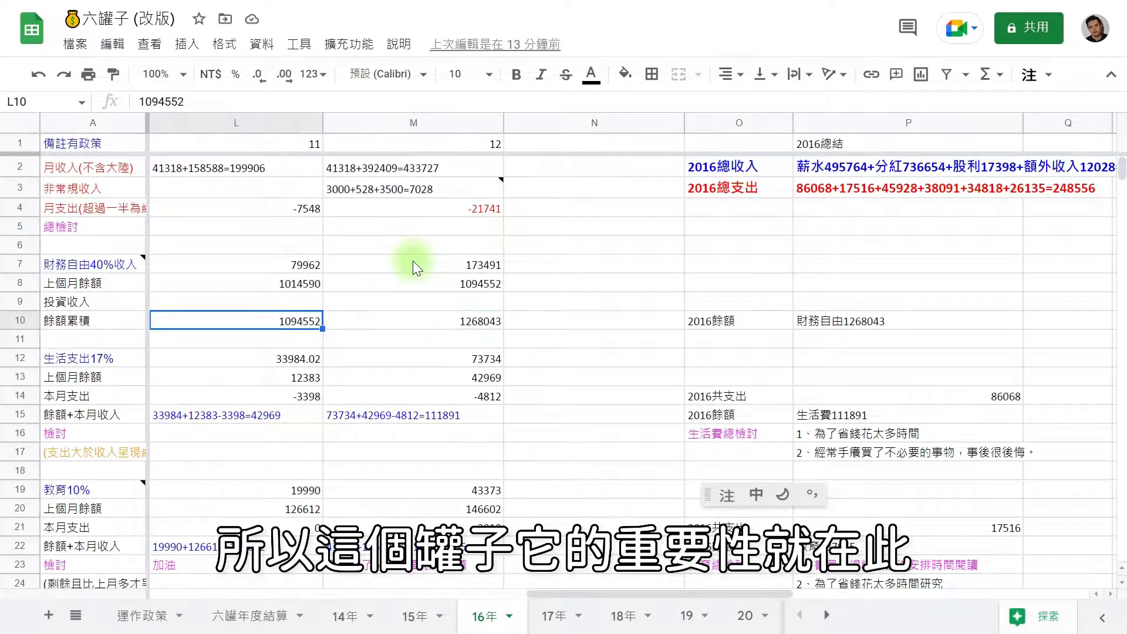
# Return to the label column and bring up the 生活支出17% jar's heading for review
pyautogui.press('Right')
pyautogui.press('Down')
pyautogui.press('Down')
pyautogui.press('Down')
pyautogui.press('Left')
pyautogui.press('Home')
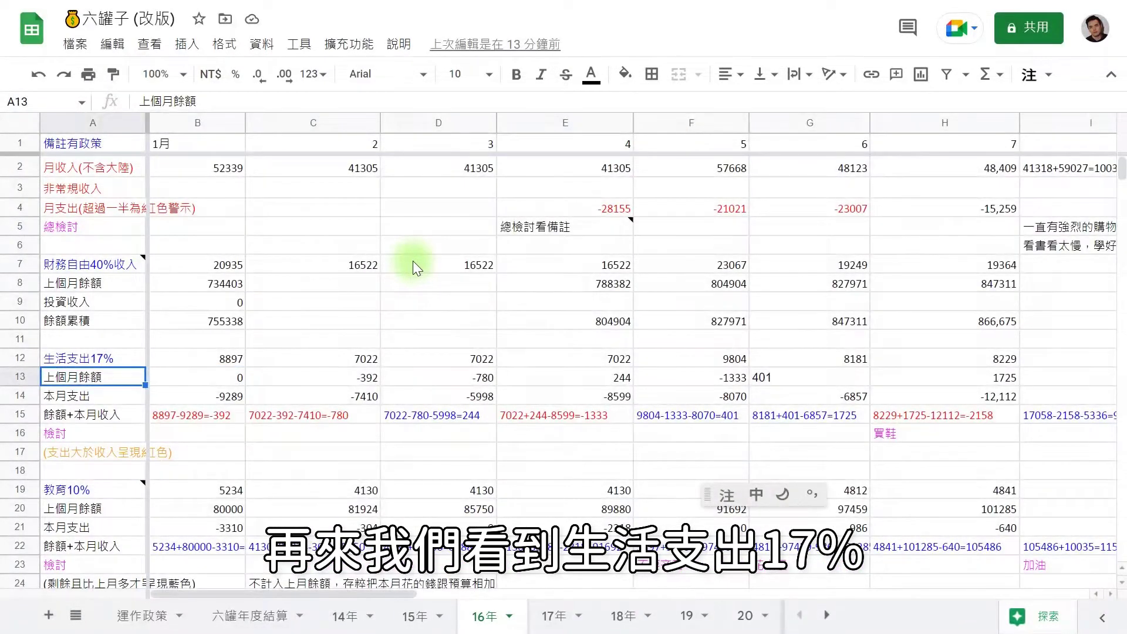
pyautogui.press('Up')
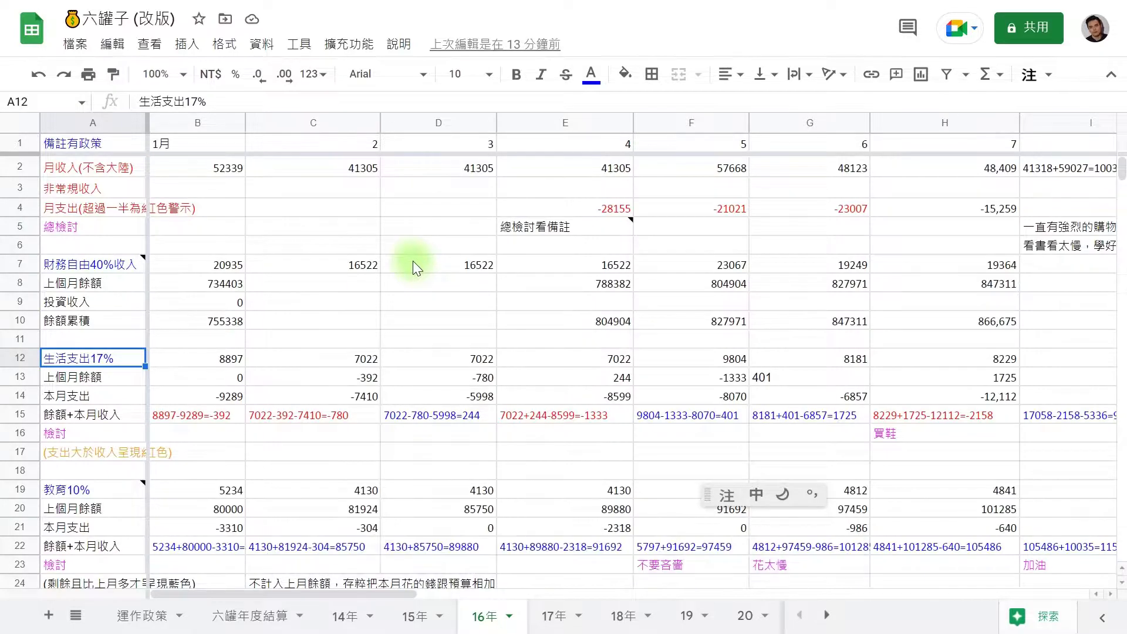
# Examine the 生活支出17% allocations for January and February, returning to the jar's label
pyautogui.press('Right')
pyautogui.press('Right')
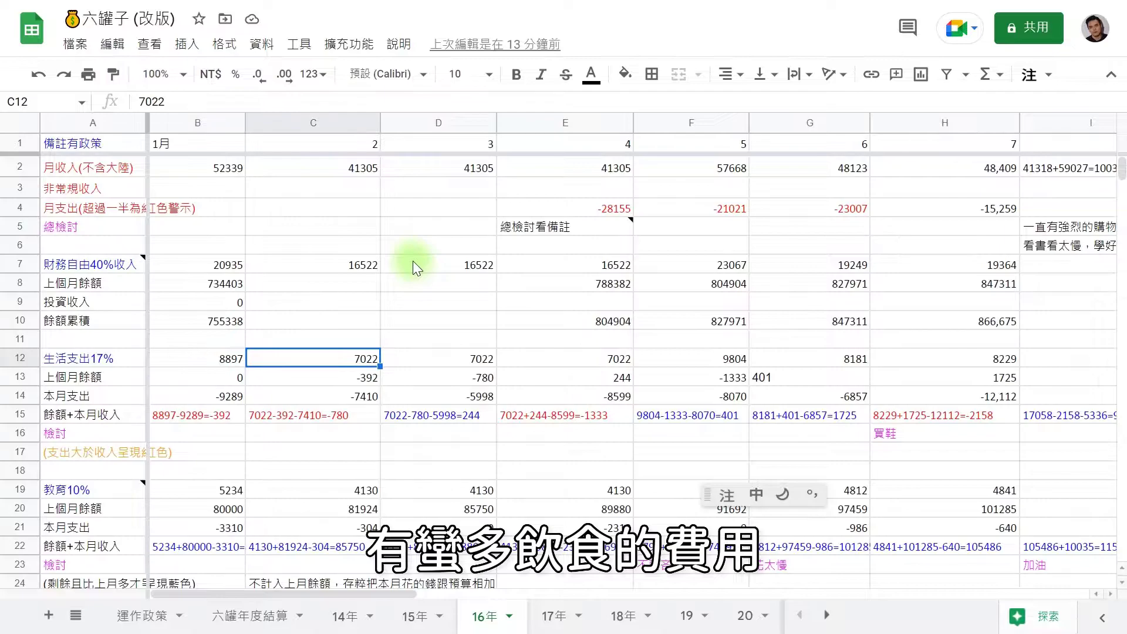
pyautogui.press('Left')
pyautogui.press('Left')
pyautogui.press('Right')
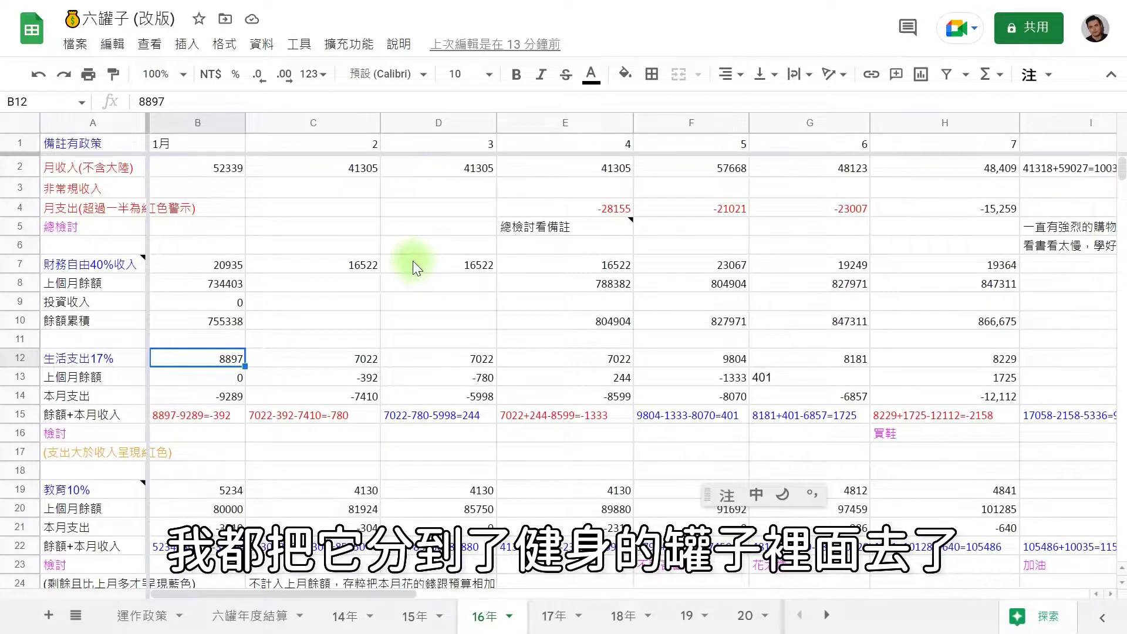
pyautogui.press('Right')
pyautogui.press('Right')
pyautogui.press('Left')
pyautogui.press('Left')
pyautogui.press('Left')
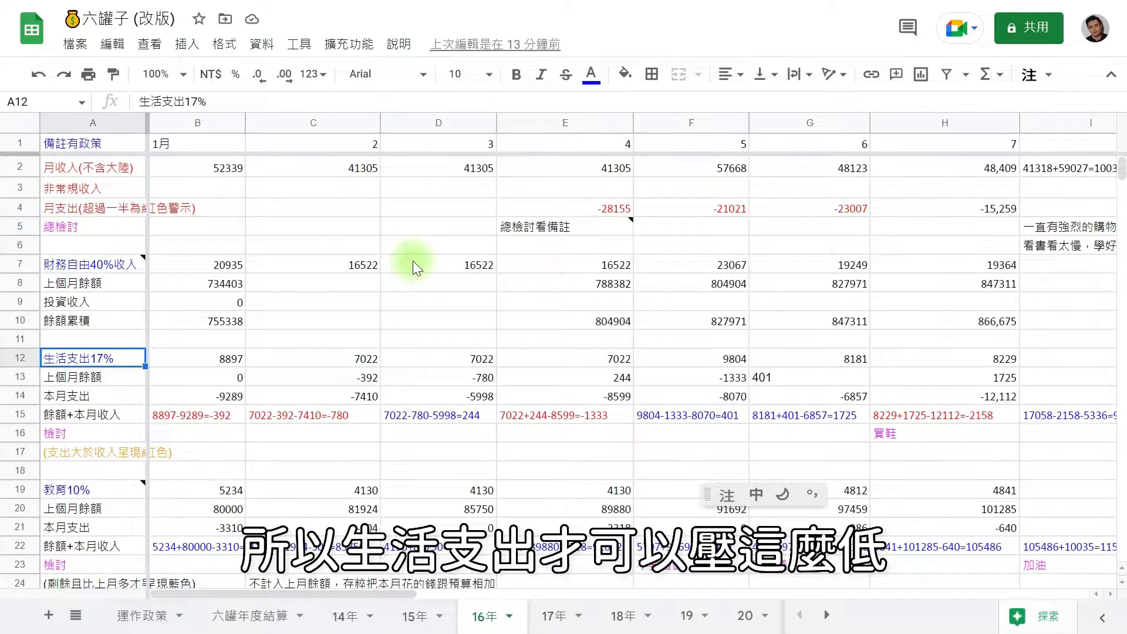
# Go through the labels below 生活支出17% down to the 教育10% jar's heading
pyautogui.press('Down')
pyautogui.press('Down')
pyautogui.press('Down')
pyautogui.press('Down')
pyautogui.press('Down')
pyautogui.press('Down')
pyautogui.press('Down')
pyautogui.press('Down')
pyautogui.press('Down')
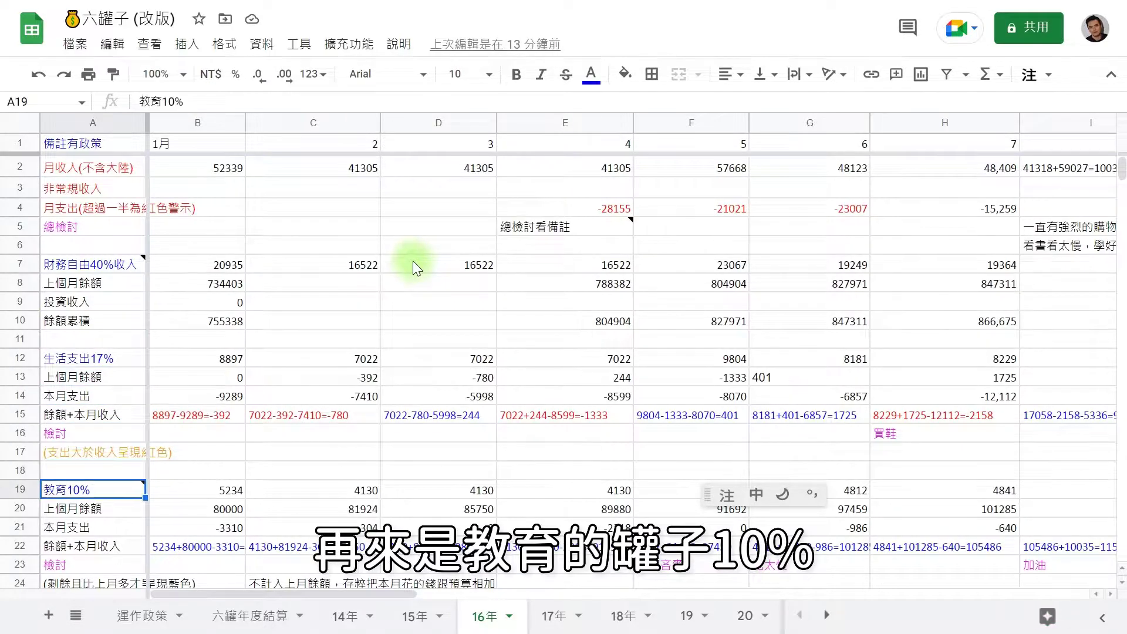
# Look over the 教育10% jar's row labels and read the note attached to its heading
pyautogui.press('Down')
pyautogui.press('Down')
pyautogui.press('Down')
pyautogui.press('Up')
pyautogui.press('Up')
pyautogui.press('Up')
pyautogui.press('Up')
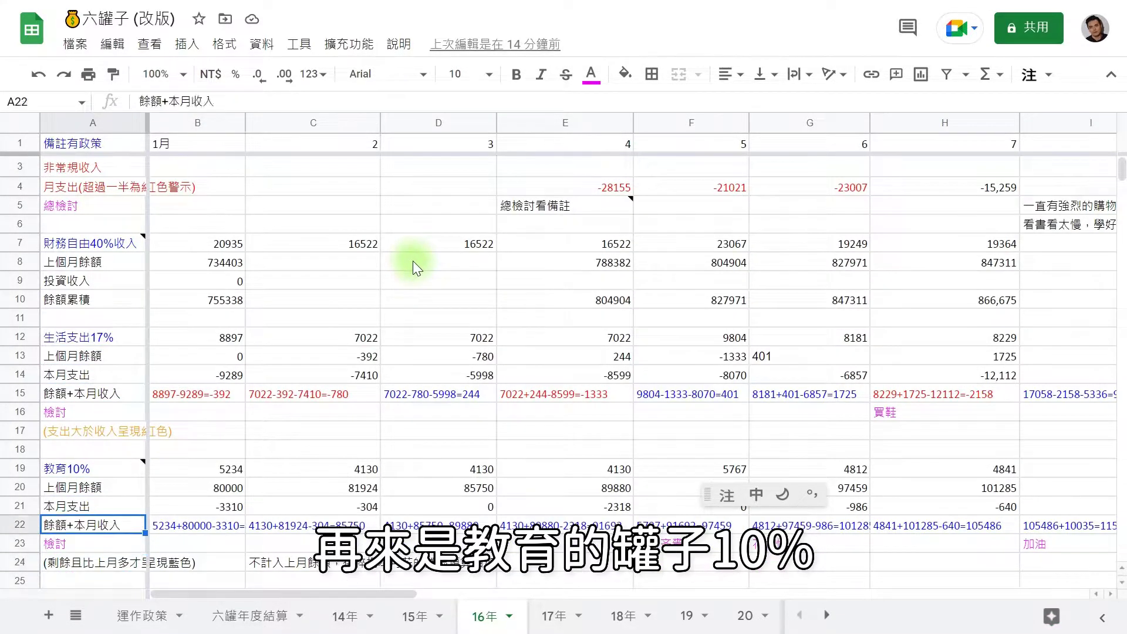
pyautogui.press('Up')
pyautogui.press('Up')
pyautogui.press('Up')
pyautogui.press('Down')
pyautogui.press('Down')
pyautogui.press('Down')
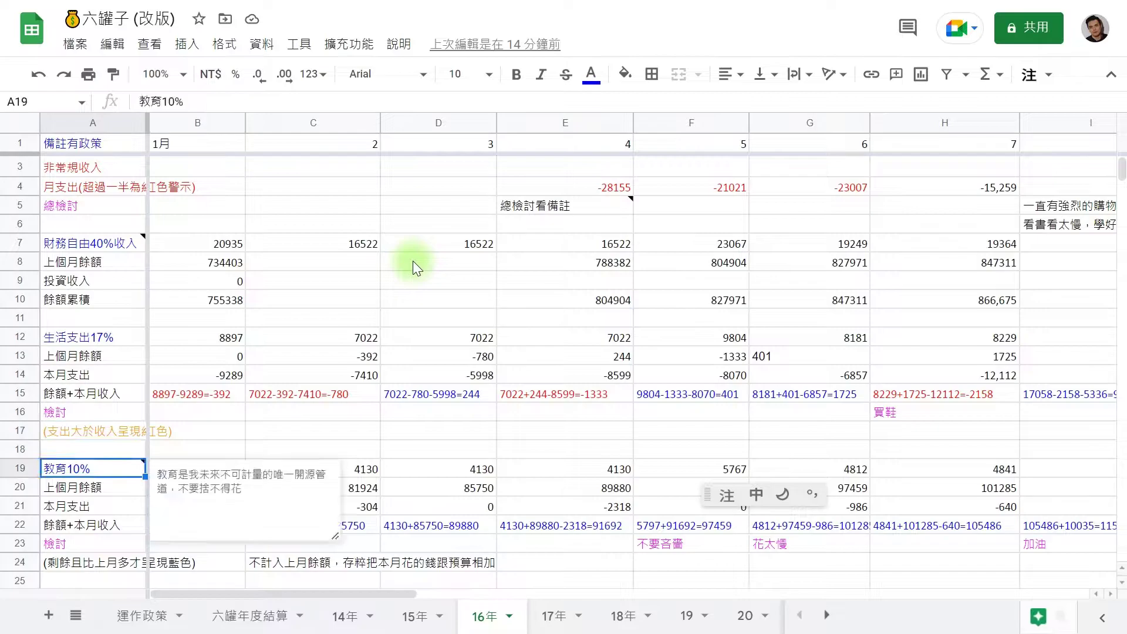
# Glance through the labels down to the 健身10% jar and return to the 教育10% jar's January allocation
pyautogui.press('Down')
pyautogui.press('Down')
pyautogui.press('Down')
pyautogui.press('Down')
pyautogui.press('Down')
pyautogui.press('Down')
pyautogui.press('Down')
pyautogui.press('Down')
pyautogui.press('Down')
pyautogui.press('Up')
pyautogui.press('Up')
pyautogui.press('Up')
pyautogui.press('Up')
pyautogui.press('Up')
pyautogui.press('Up')
pyautogui.press('Up')
pyautogui.press('Up')
pyautogui.press('Up')
pyautogui.press('Up')
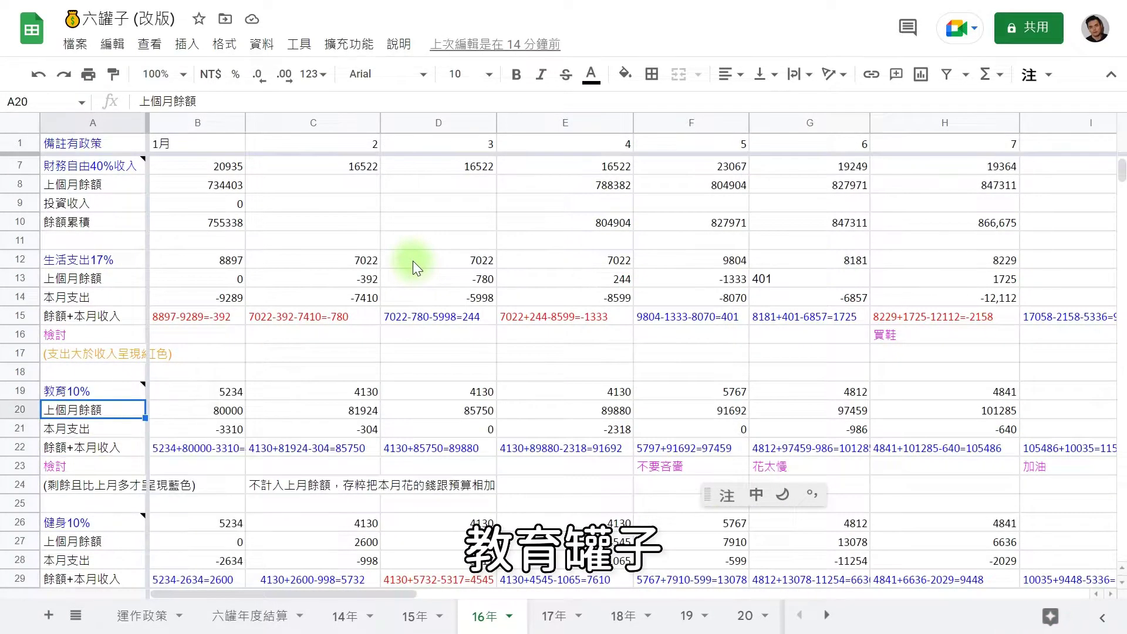
pyautogui.press('Right')
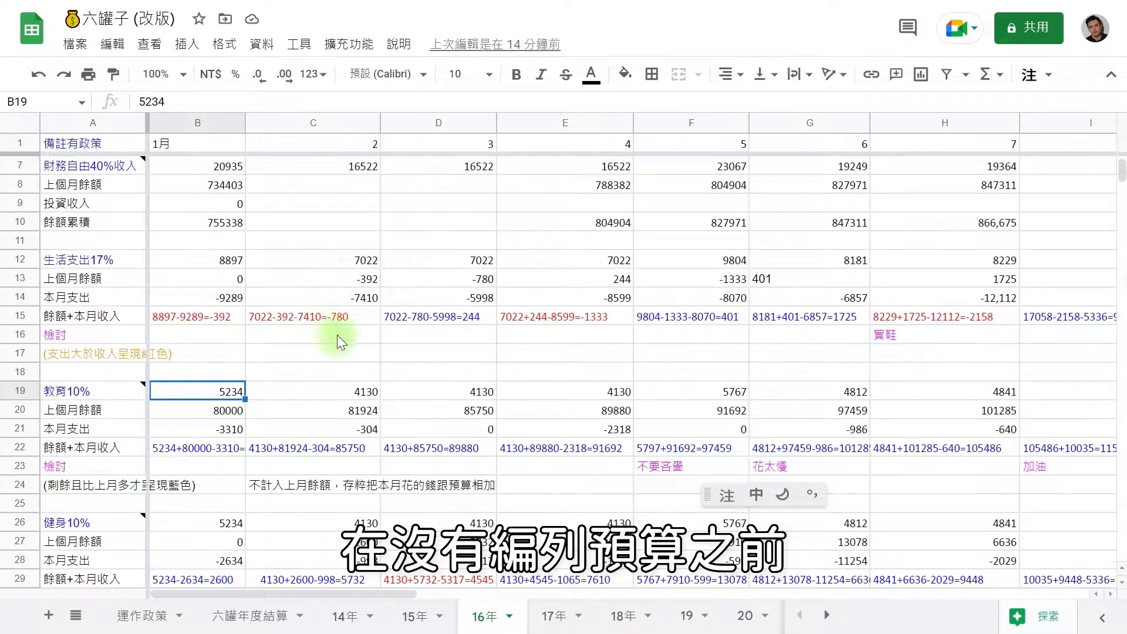
# Follow the 教育10% jar's 餘額+本月收入 row from January through December
pyautogui.click(200, 451)
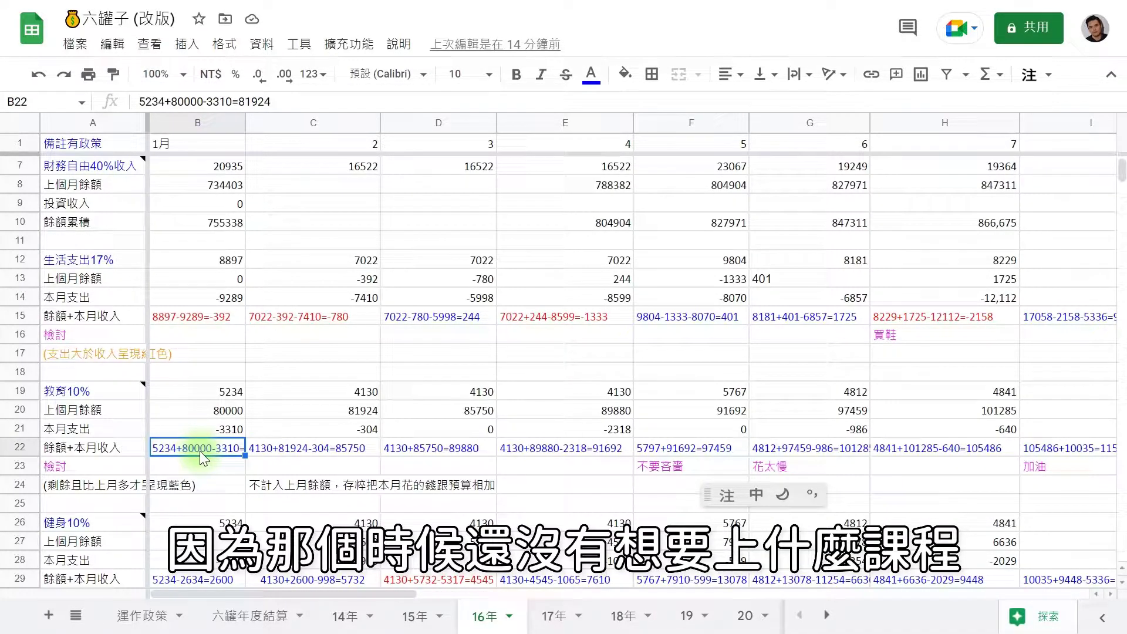
pyautogui.press('Down')
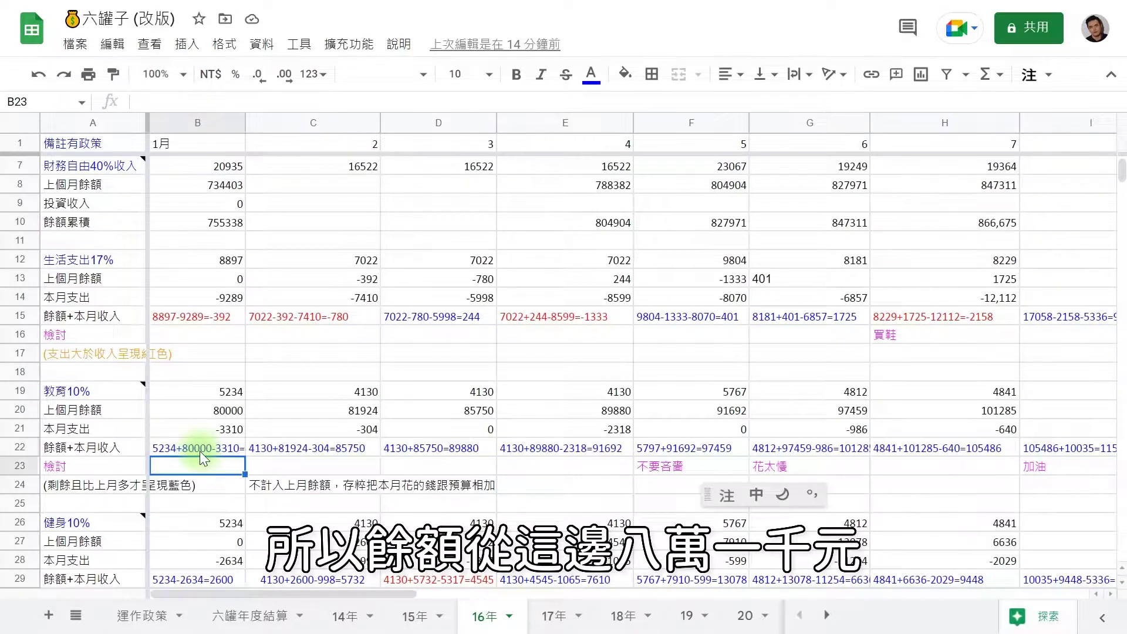
pyautogui.press('Up')
pyautogui.press('Right')
pyautogui.press('Right')
pyautogui.press('Right')
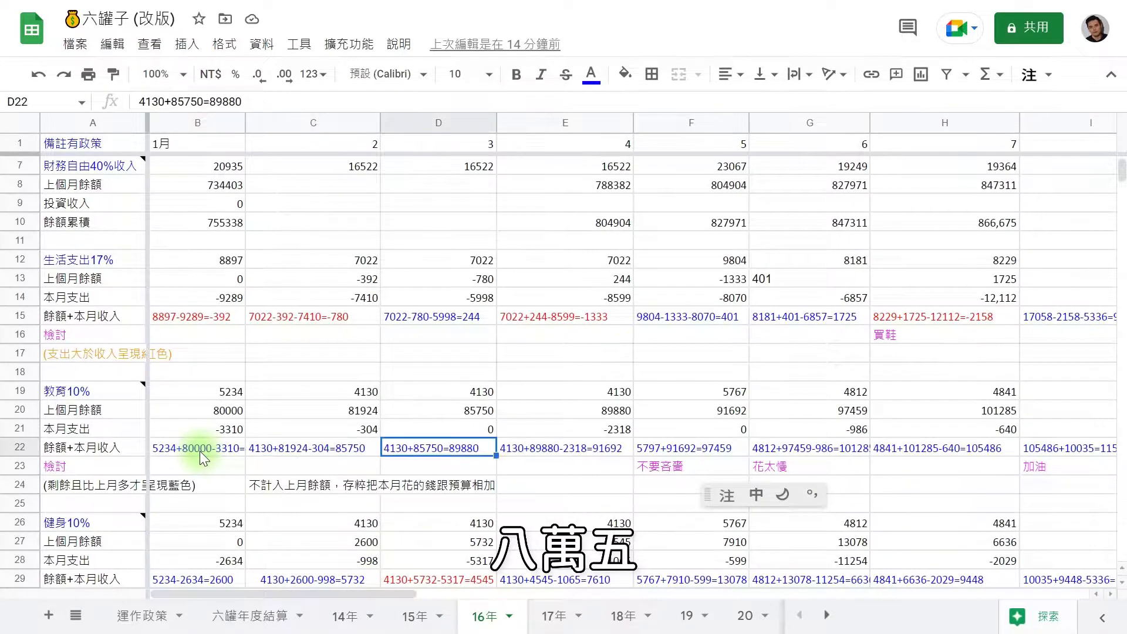
pyautogui.press('Right')
pyautogui.press('Right')
pyautogui.press('Right')
pyautogui.press('Right')
pyautogui.press('Right')
pyautogui.press('Right')
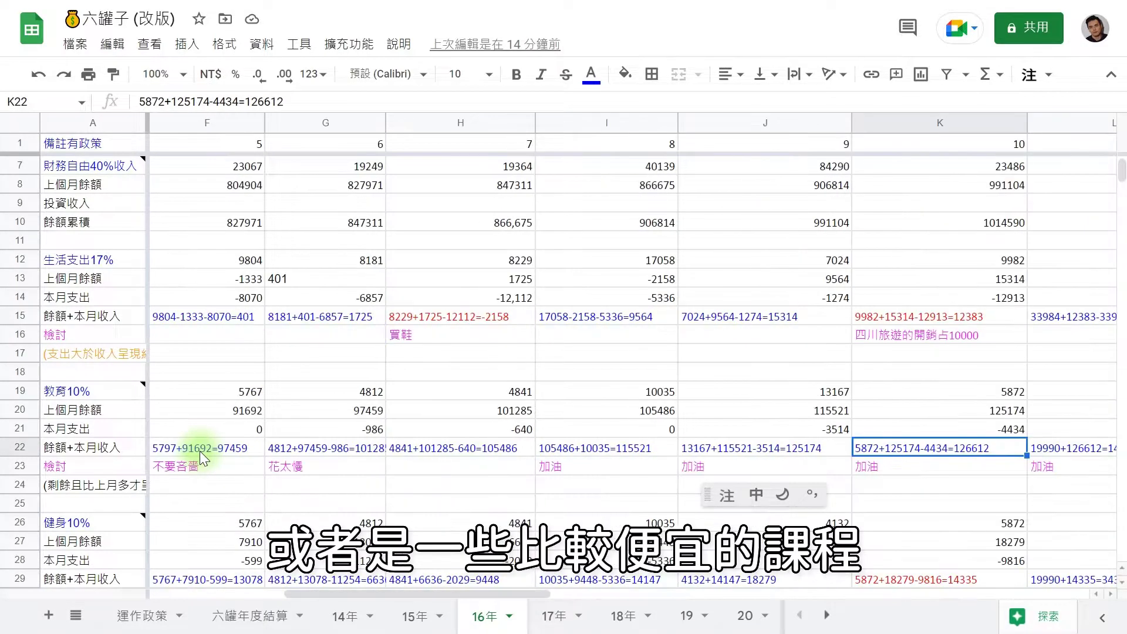
pyautogui.press('Right')
pyautogui.press('Right')
pyautogui.press('Right')
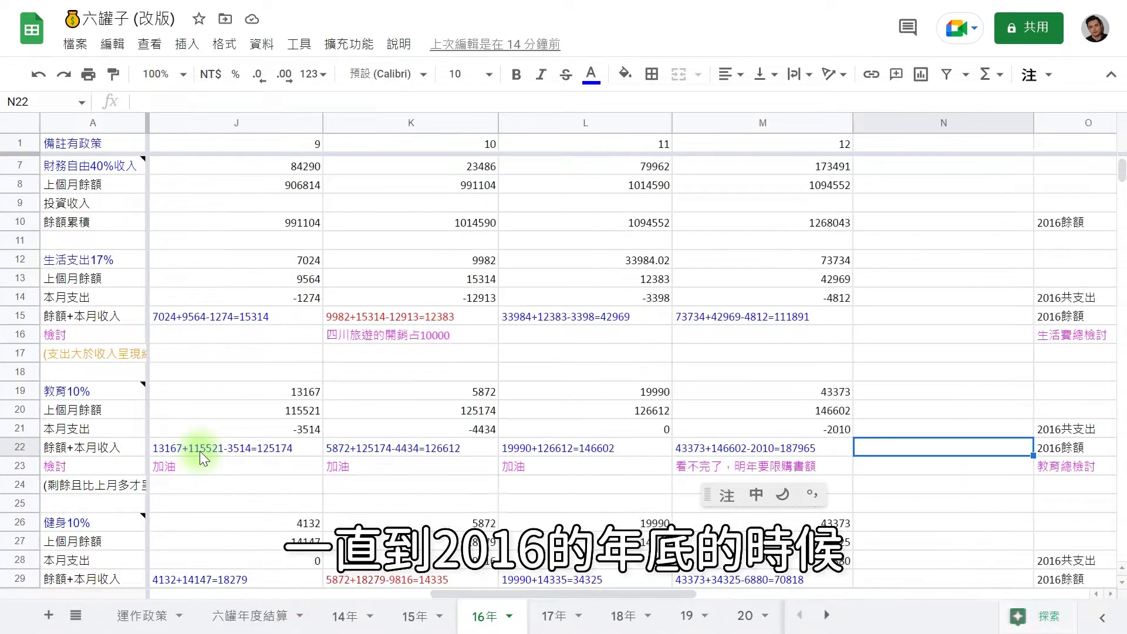
pyautogui.press('Left')
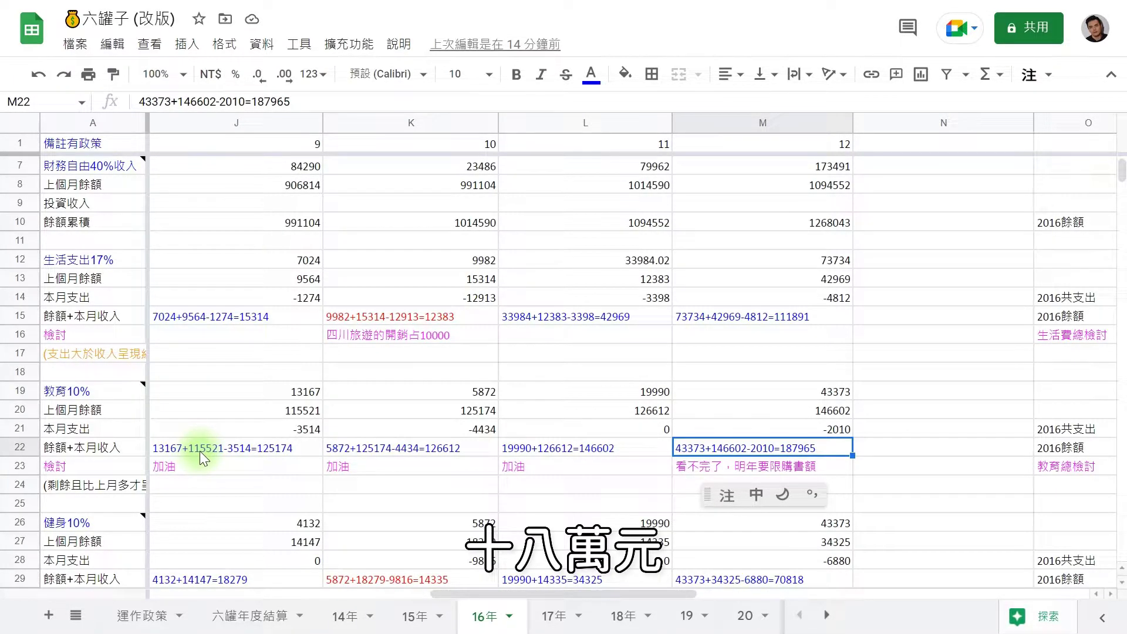
# Return to the label column and read the note attached to the 健身10% jar's heading
pyautogui.press('Left')
pyautogui.press('Left')
pyautogui.press('Left')
pyautogui.press('Left')
pyautogui.press('Left')
pyautogui.press('Left')
pyautogui.press('Left')
pyautogui.press('Left')
pyautogui.press('Left')
pyautogui.press('Left')
pyautogui.press('Left')
pyautogui.press('Left')
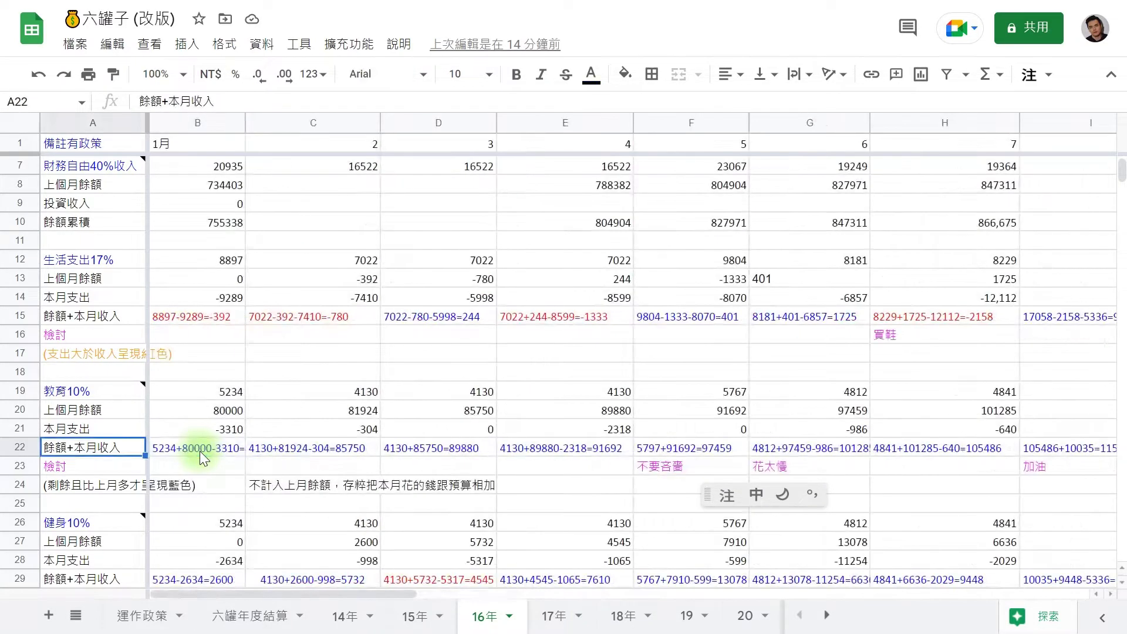
pyautogui.press('Down')
pyautogui.press('Down')
pyautogui.press('Down')
pyautogui.press('Down')
pyautogui.press('Down')
pyautogui.press('Down')
pyautogui.press('Down')
pyautogui.press('Down')
pyautogui.press('Down')
pyautogui.press('Down')
pyautogui.press('Up')
pyautogui.press('Up')
pyautogui.press('Up')
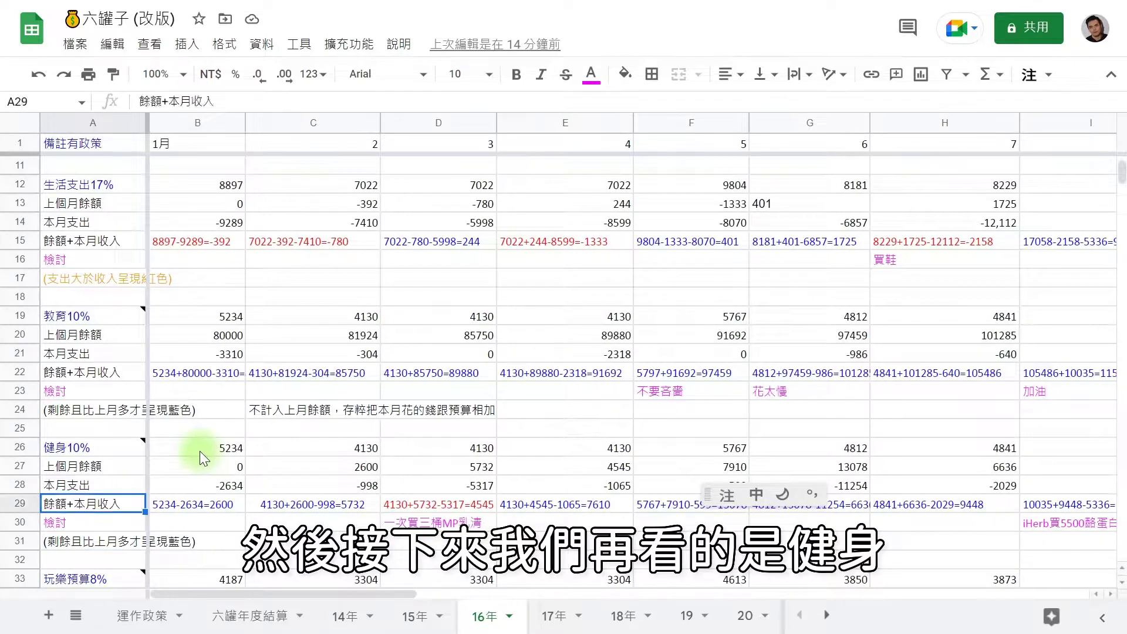
pyautogui.press('Up')
pyautogui.press('Up')
pyautogui.press('Up')
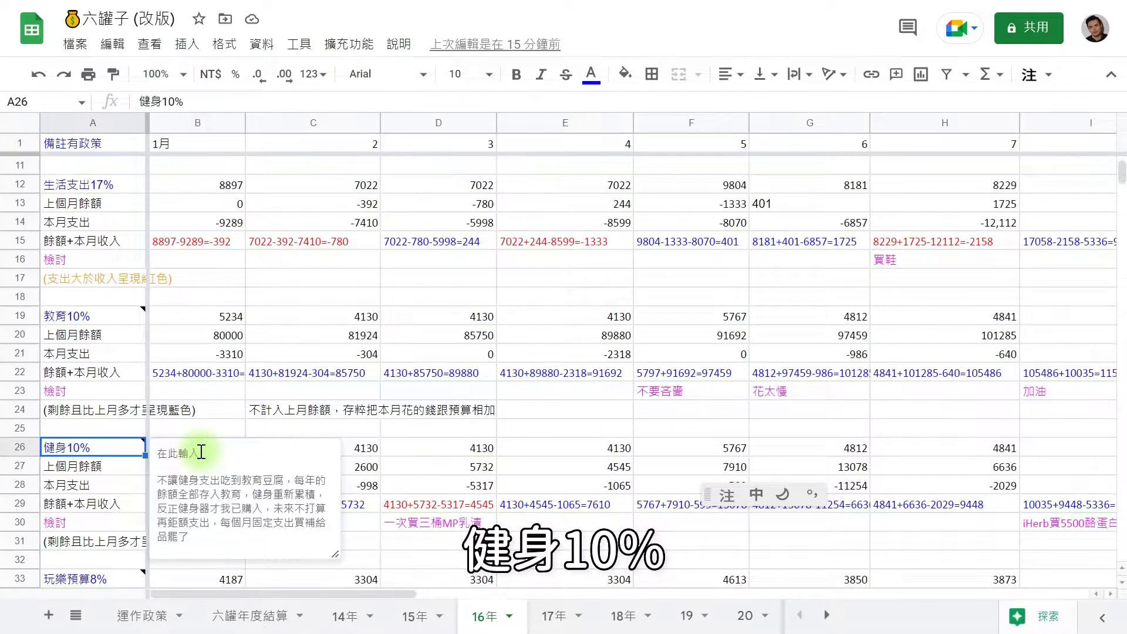
# Compare the 教育10% and 健身10% jar headings and their attached notes
pyautogui.click(171, 380)
pyautogui.click(110, 447)
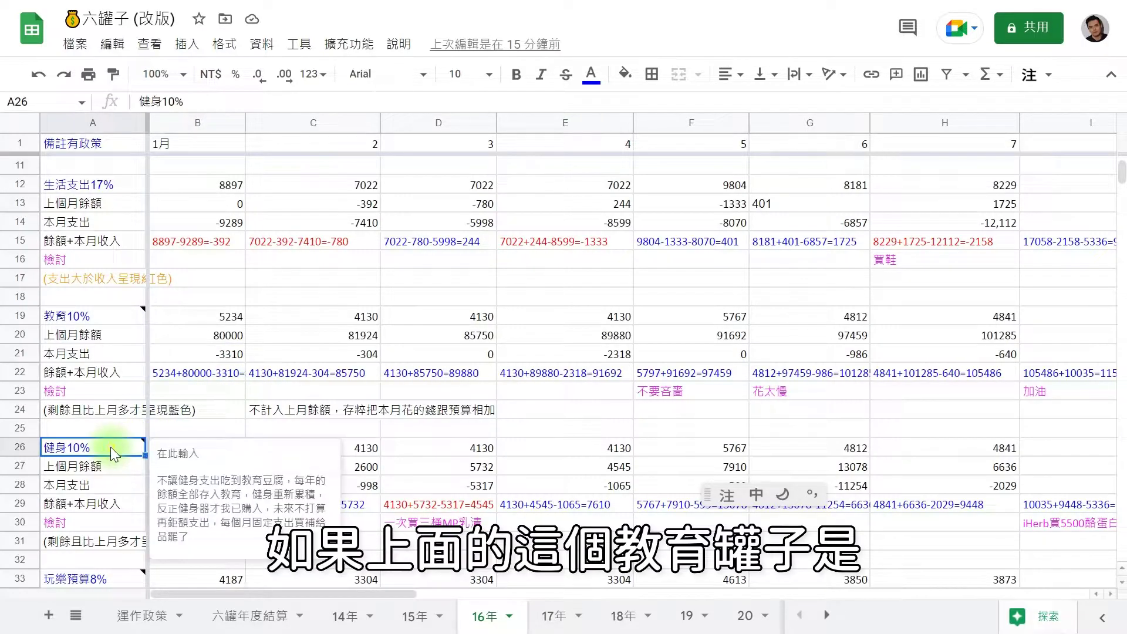
pyautogui.click(107, 322)
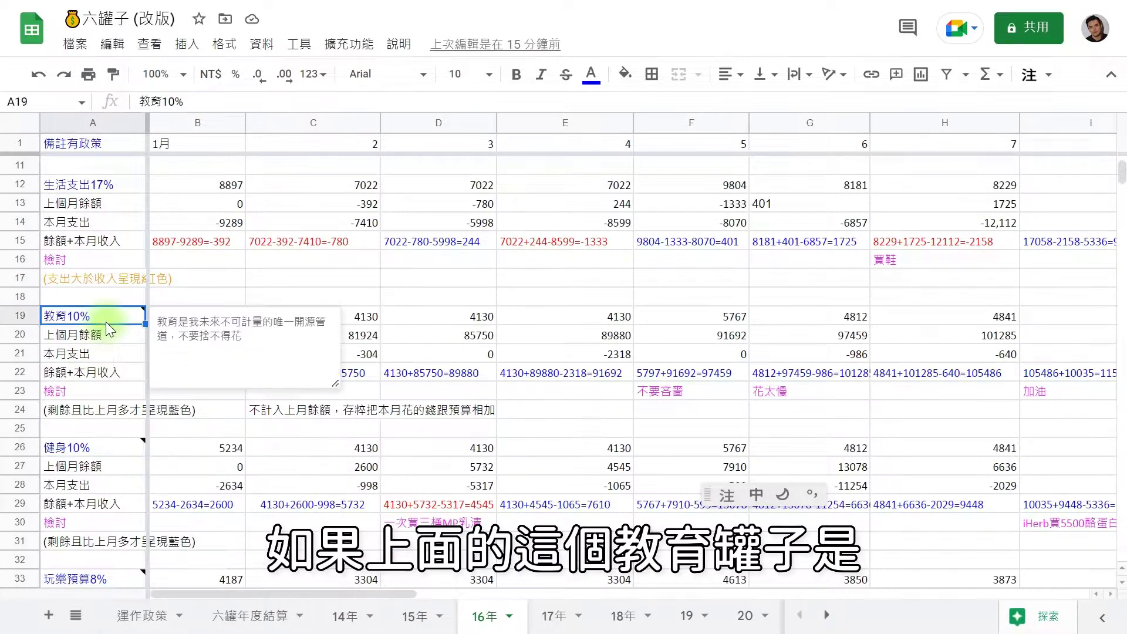
pyautogui.click(211, 422)
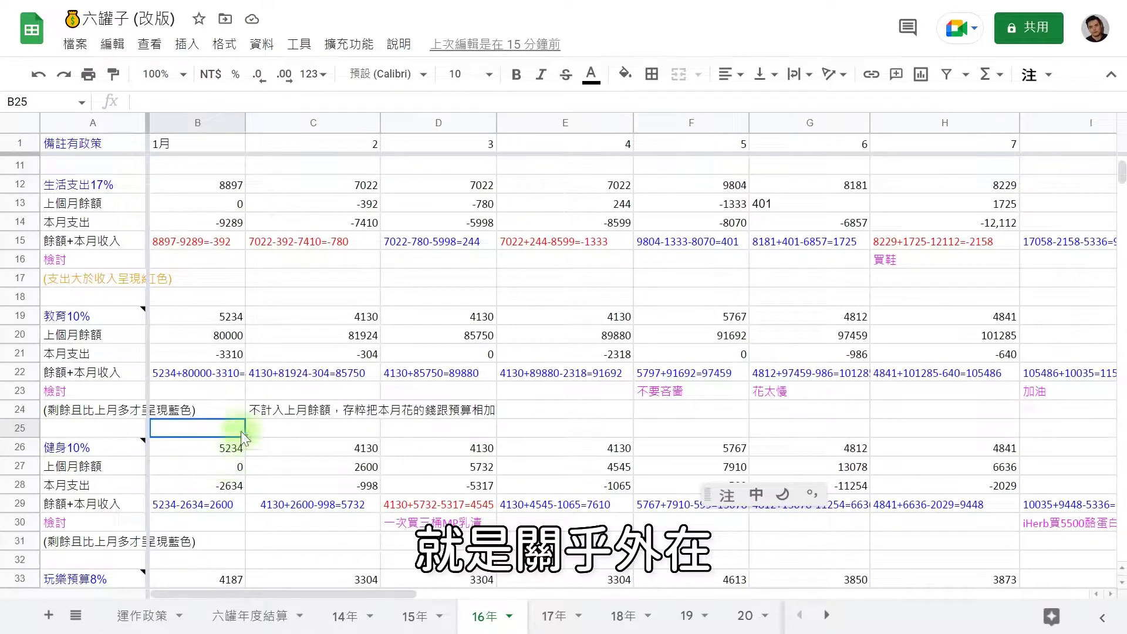
pyautogui.click(102, 457)
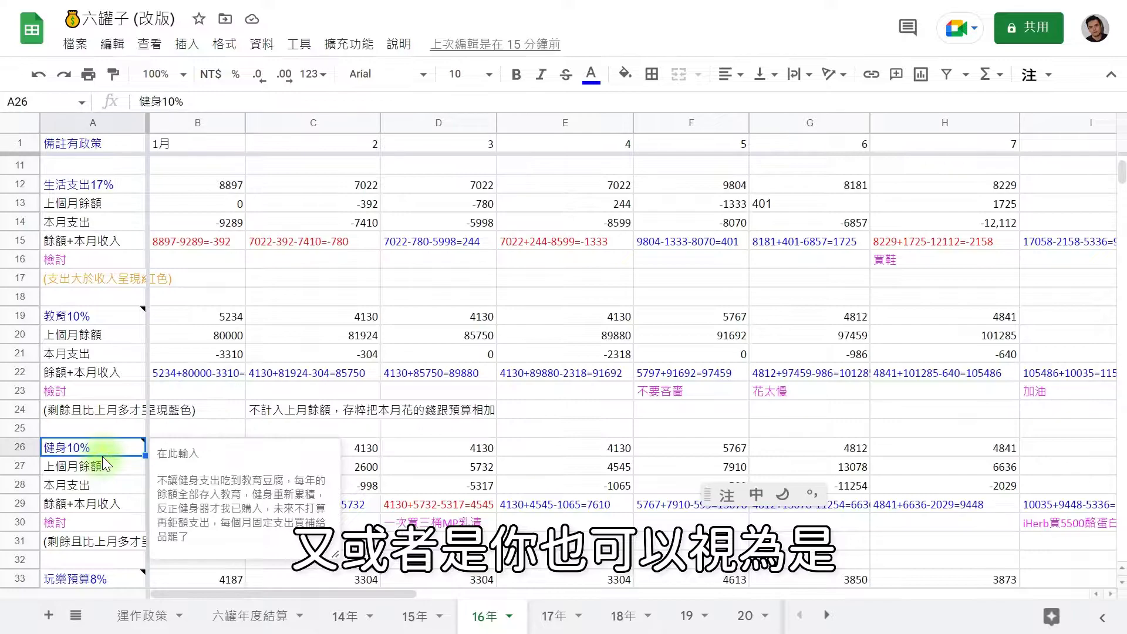
pyautogui.click(100, 471)
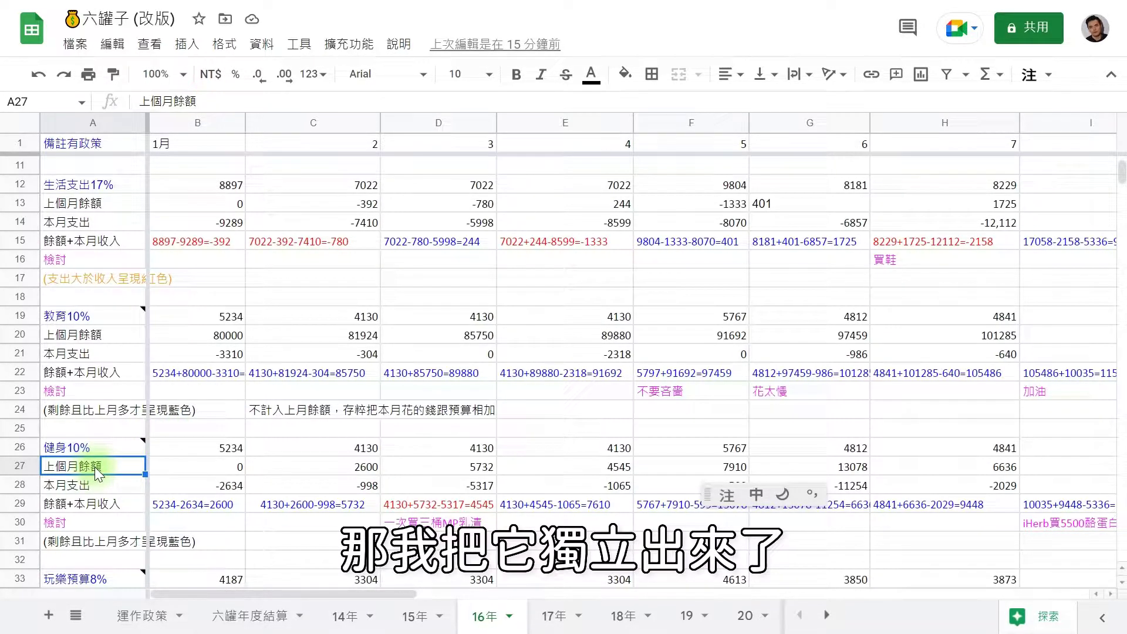
# Look through the labels below 健身10% and select the 玩樂預算8% jar's 本月支出 label
pyautogui.press('Down')
pyautogui.press('Down')
pyautogui.press('Down')
pyautogui.press('Down')
pyautogui.press('Down')
pyautogui.press('Down')
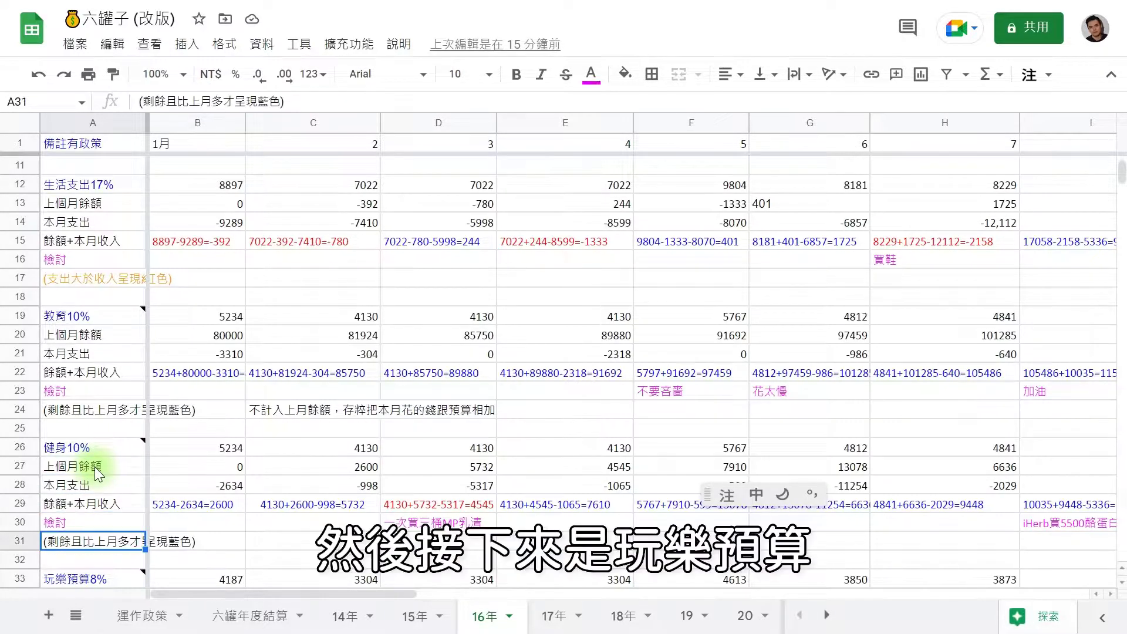
pyautogui.press('Down')
pyautogui.press('Down')
pyautogui.press('Down')
pyautogui.press('Down')
pyautogui.press('Down')
pyautogui.press('Down')
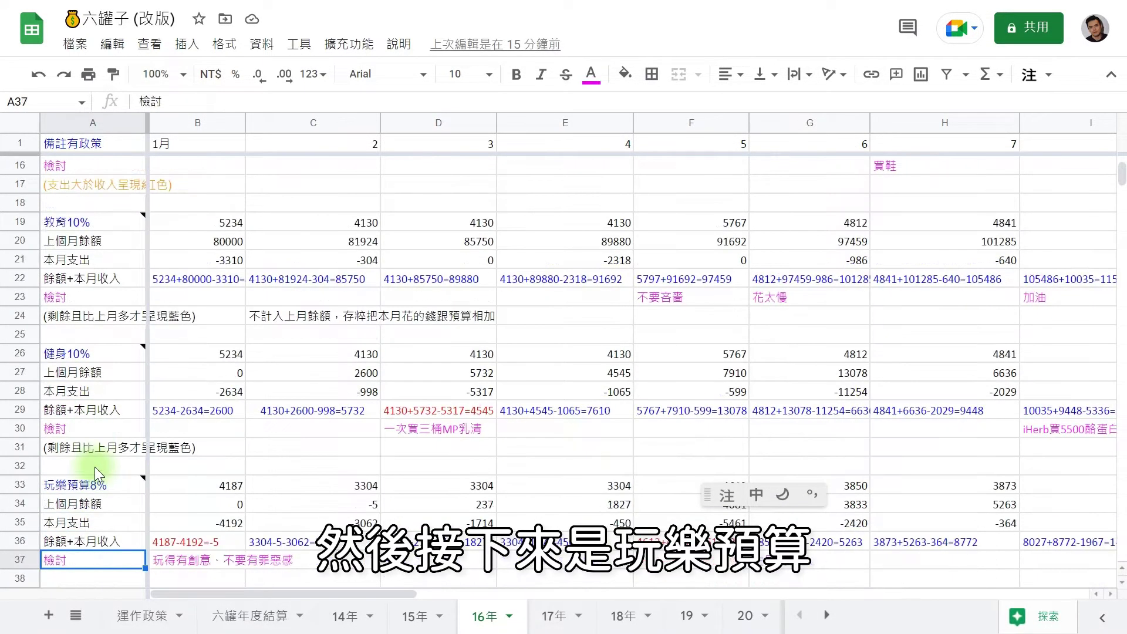
pyautogui.press('Down')
pyautogui.press('Down')
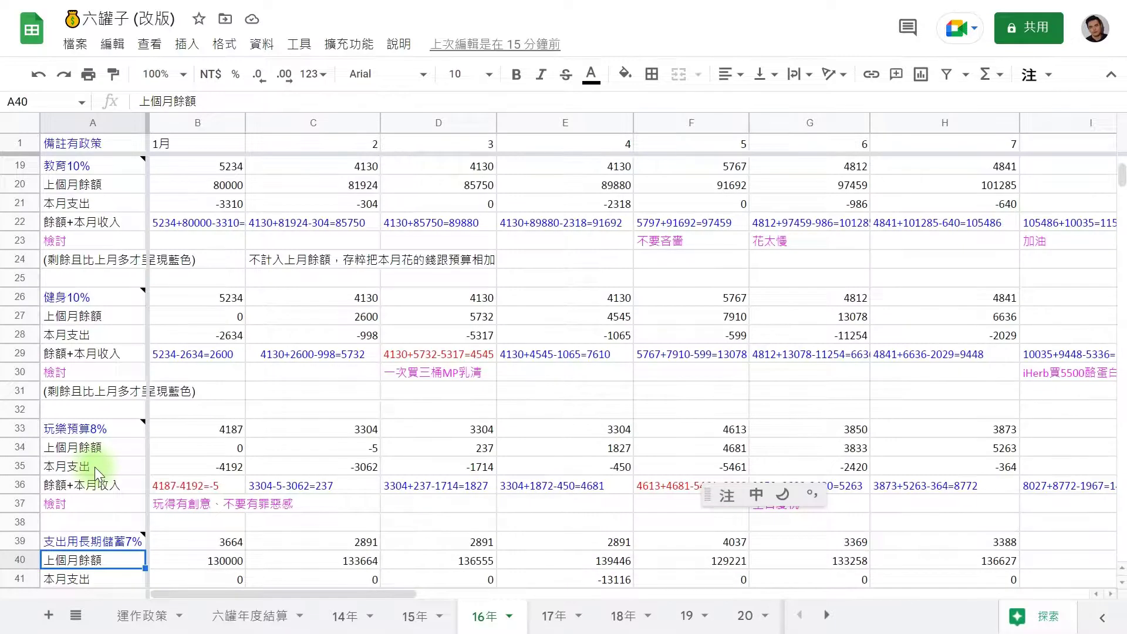
pyautogui.click(94, 466)
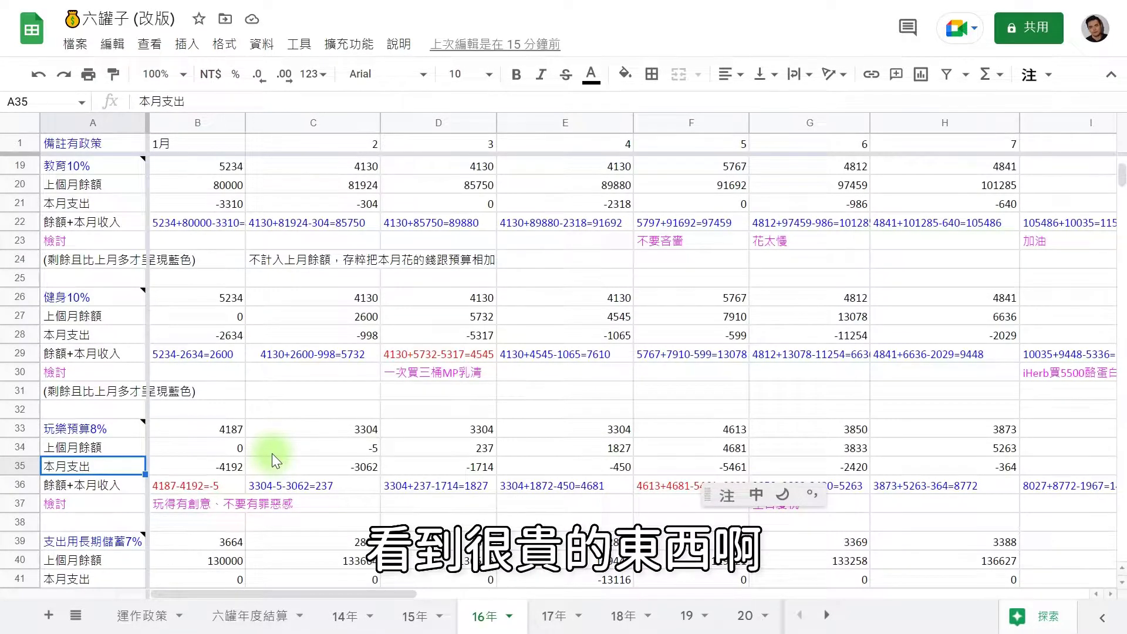
# Examine the 玩樂預算8% jar's February 上個月餘額 and 本月支出 cells
pyautogui.click(315, 455)
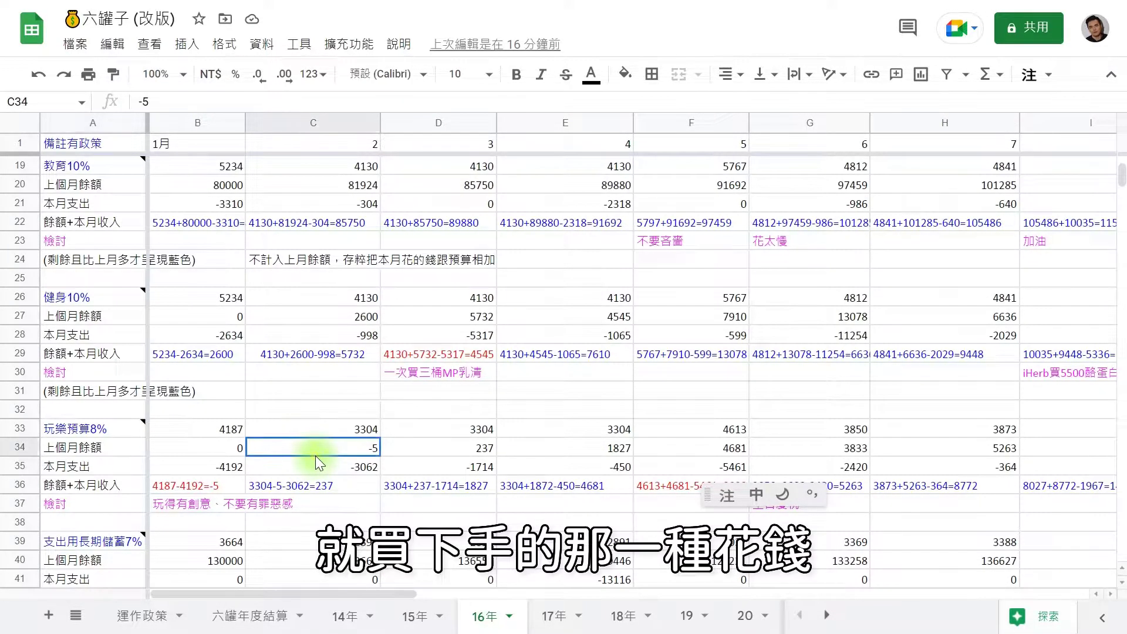
pyautogui.click(315, 468)
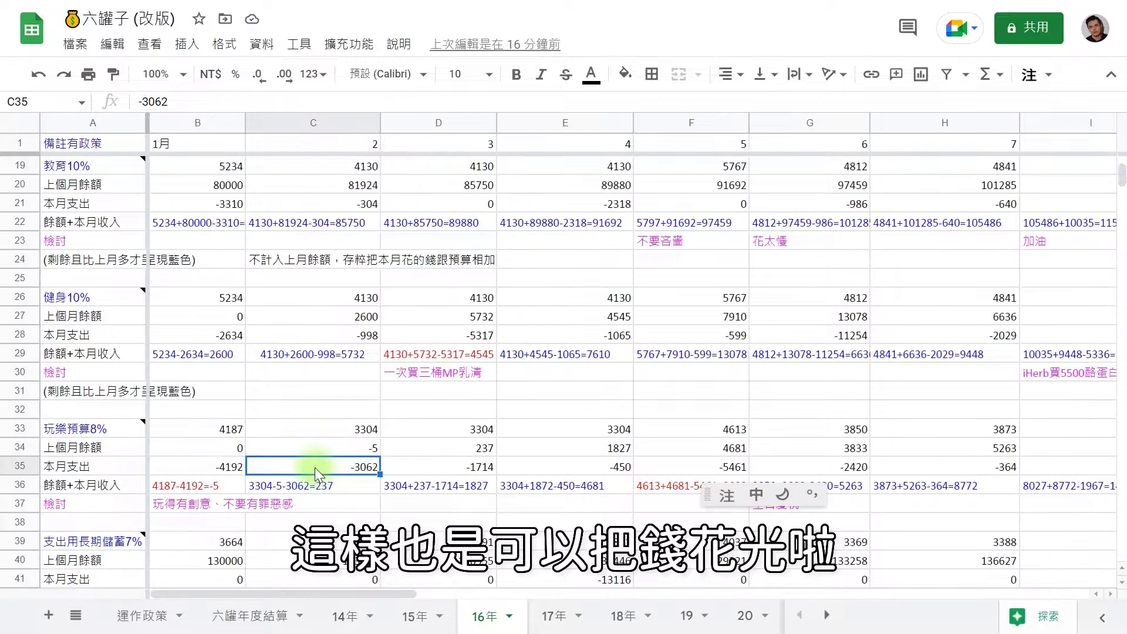
pyautogui.click(327, 450)
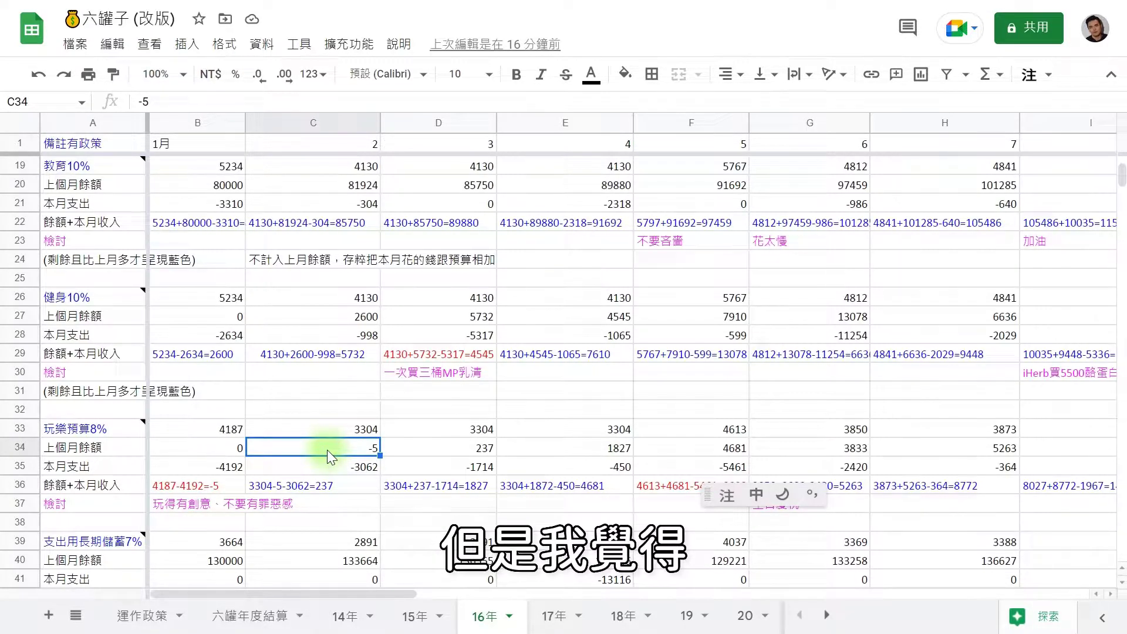
pyautogui.click(318, 464)
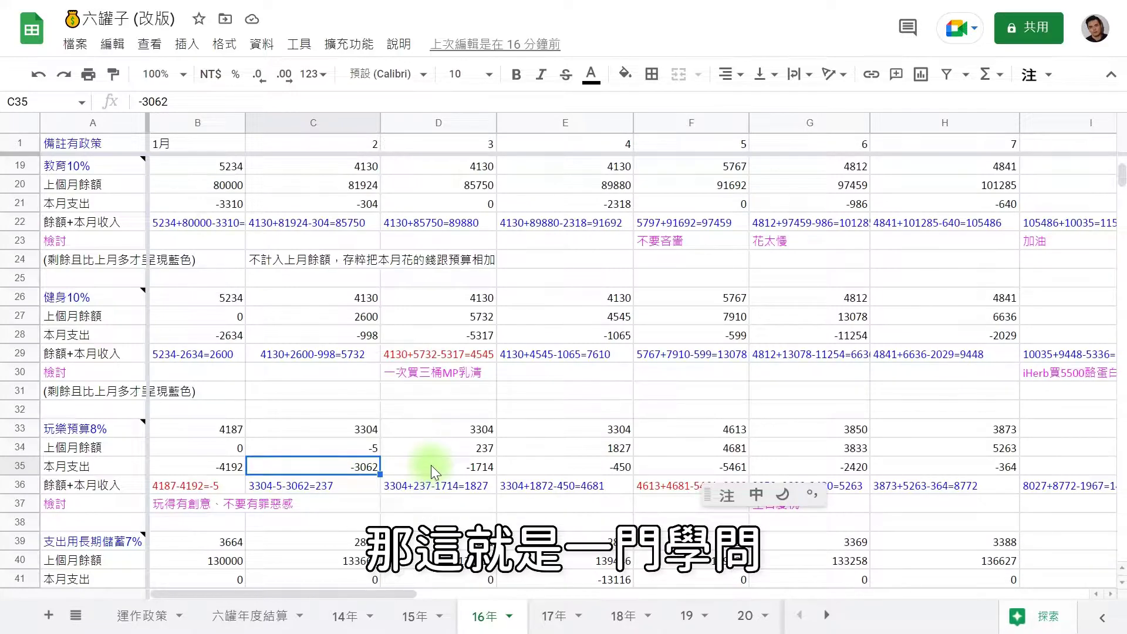
# Follow the 玩樂預算8% jar's 本月支出 row from March through December
pyautogui.click(450, 469)
pyautogui.press('Right')
pyautogui.press('Right')
pyautogui.press('Right')
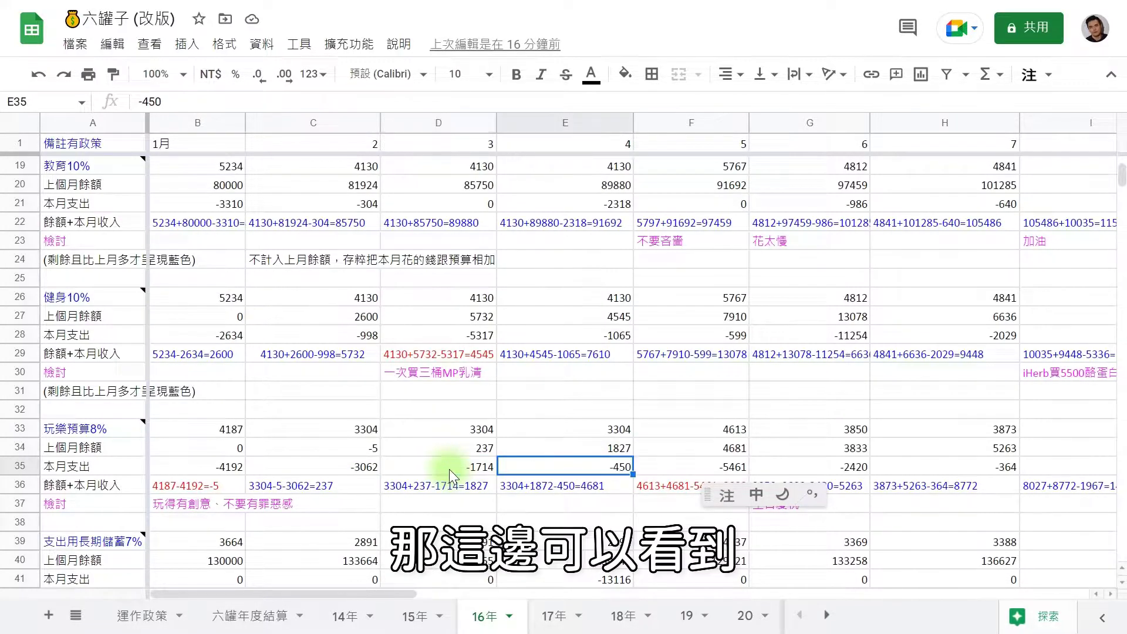
pyautogui.press('Right')
pyautogui.press('Right')
pyautogui.press('Right')
pyautogui.press('Right')
pyautogui.press('Right')
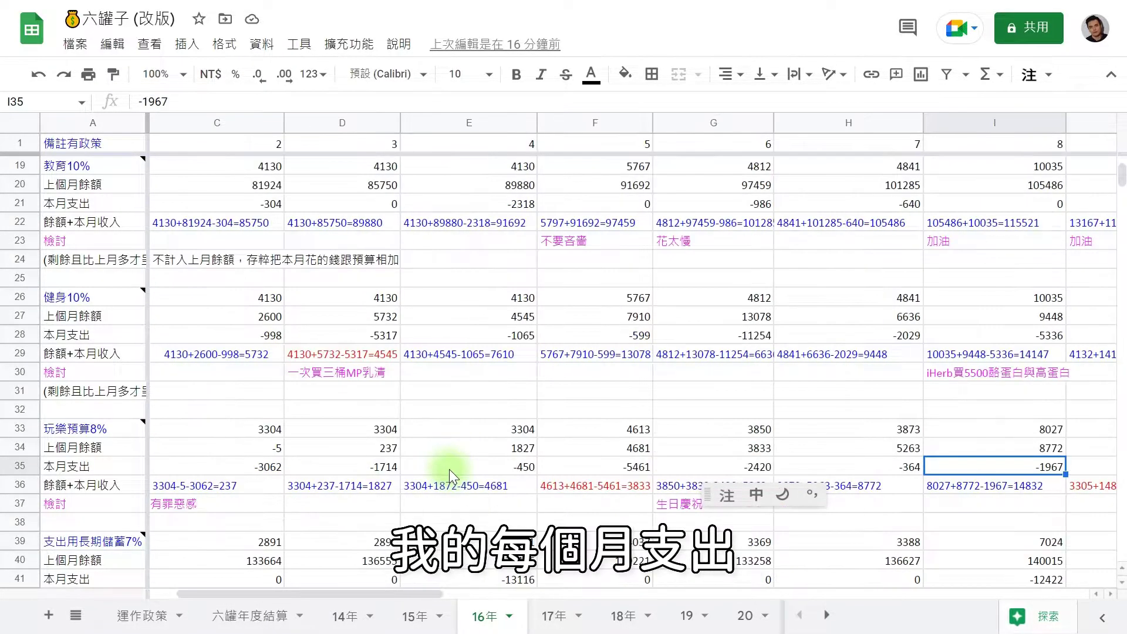
pyautogui.press('Right')
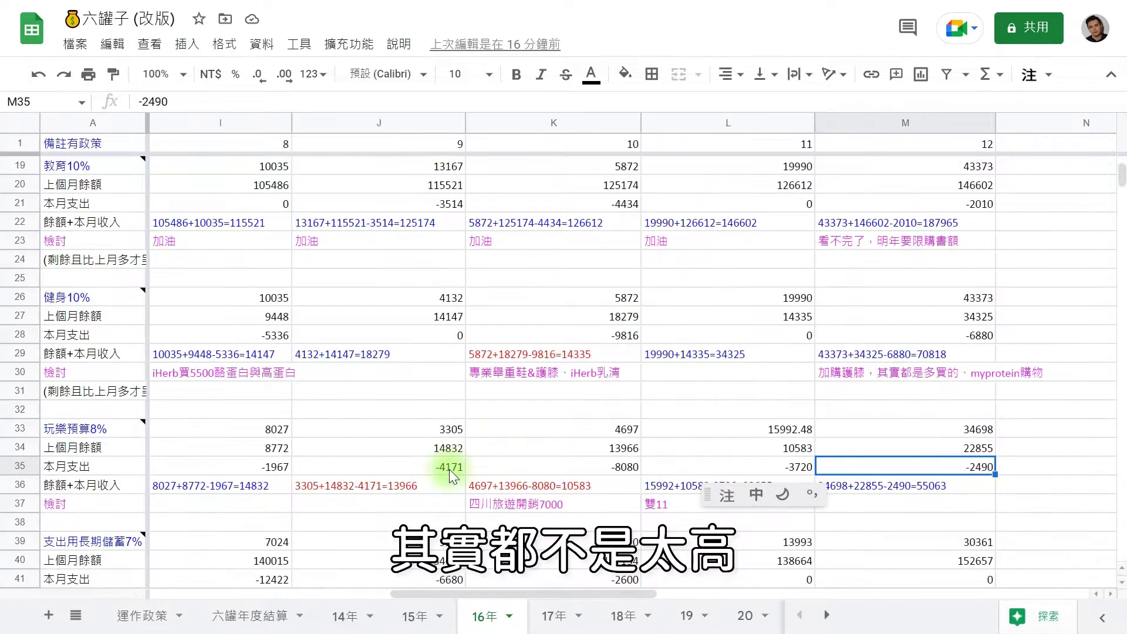
# Examine the 玩樂預算8% jar's December 餘額+本月收入 cell
pyautogui.press('Down')
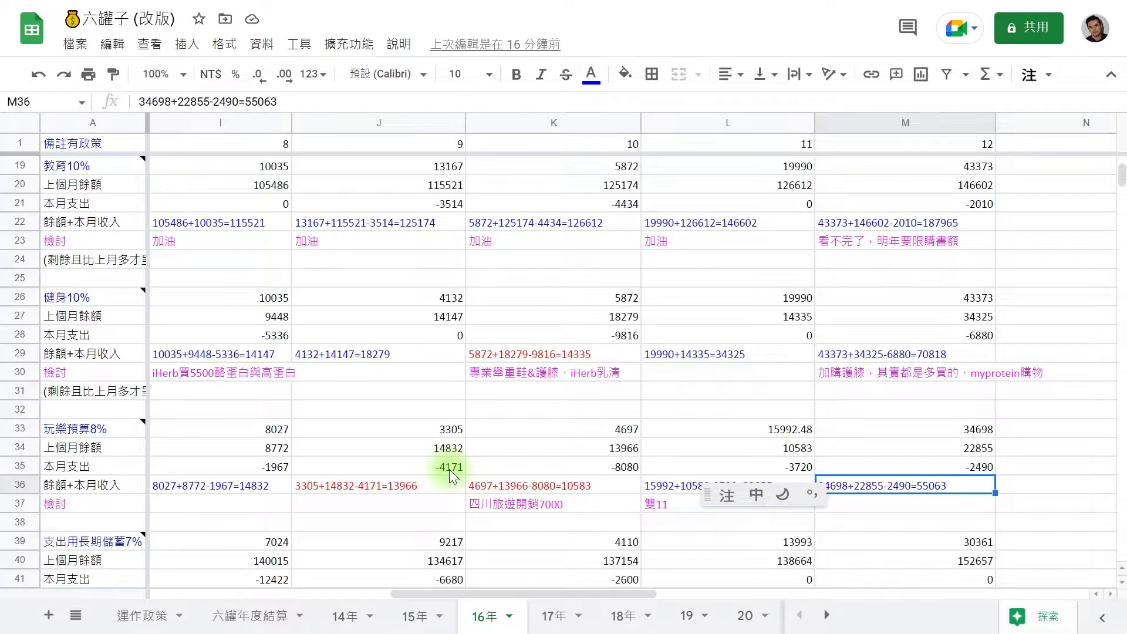
pyautogui.press('Left')
pyautogui.press('Right')
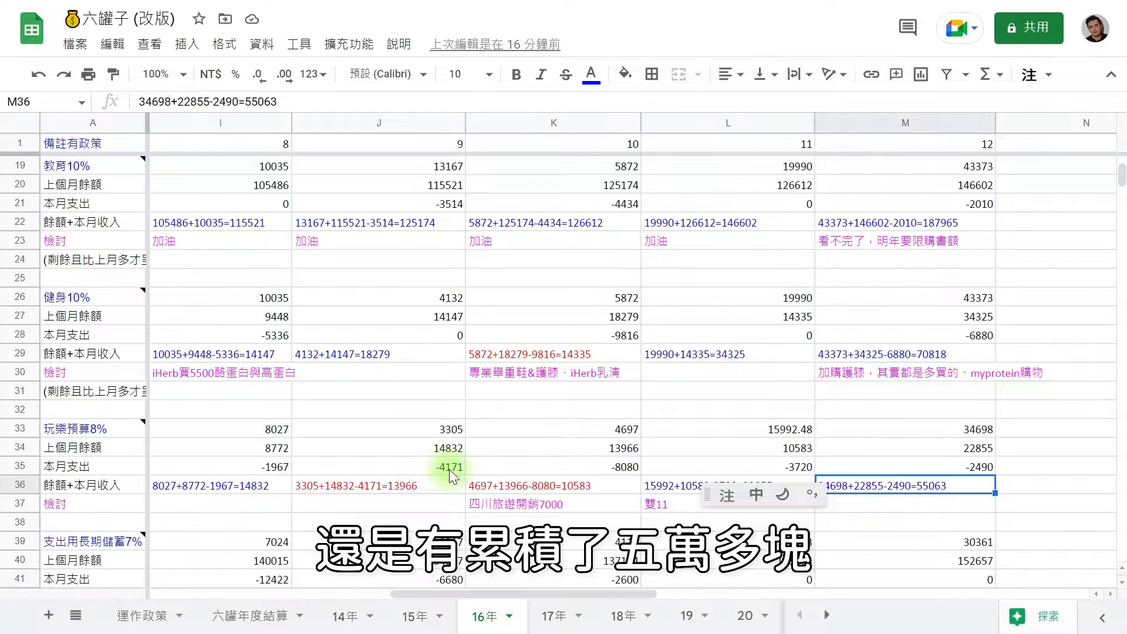
pyautogui.hscroll(2, 449, 470)
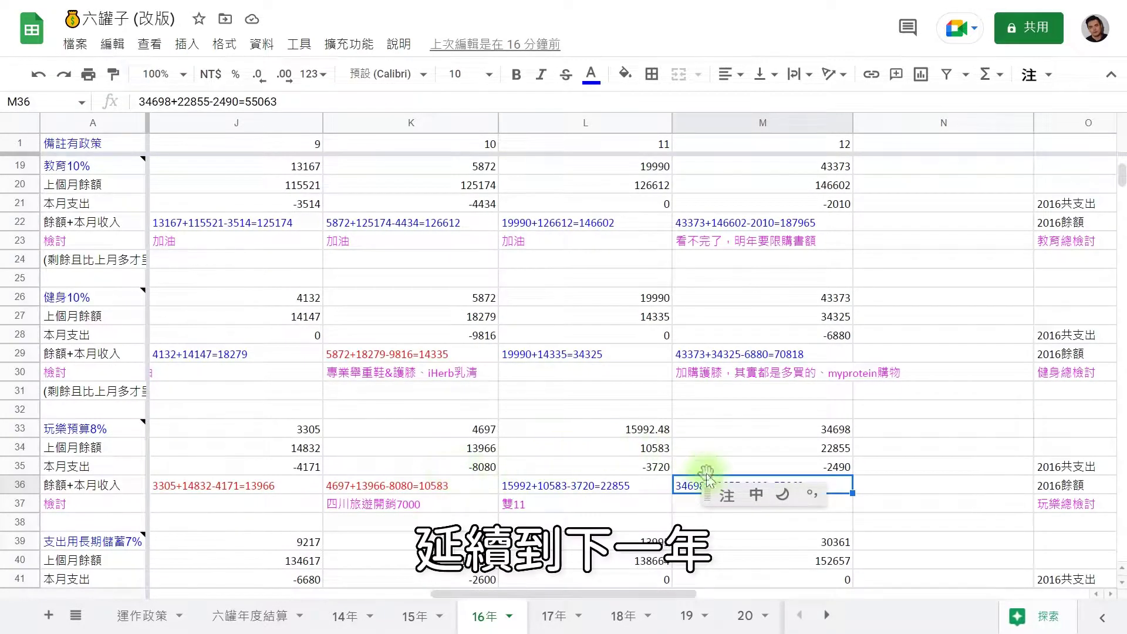
pyautogui.moveTo(704, 494); pyautogui.dragTo(966, 578)
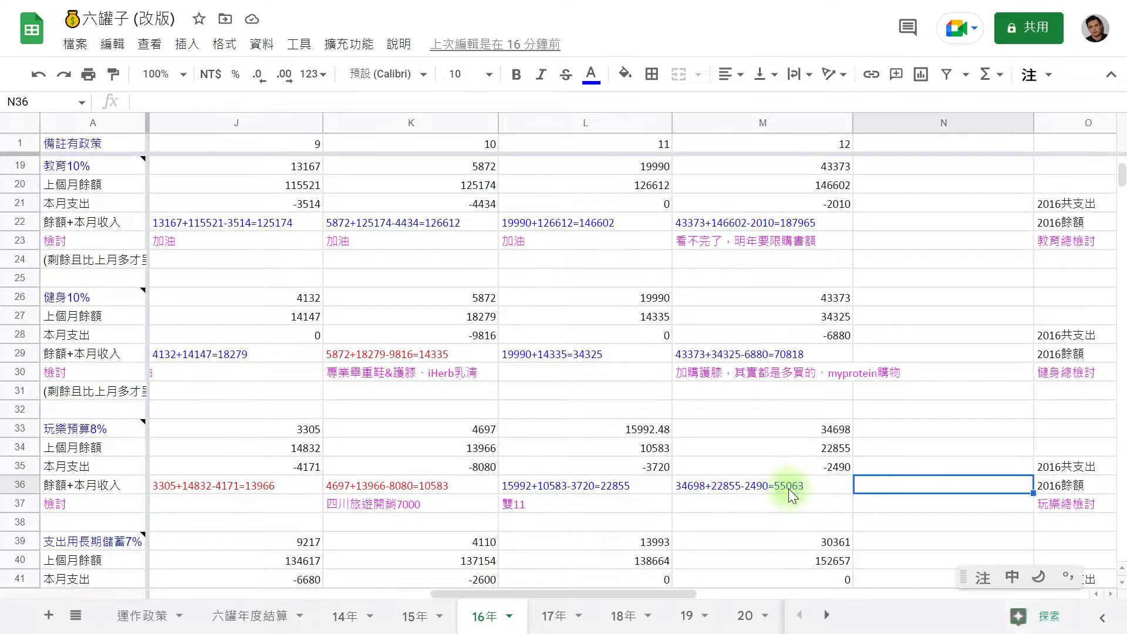
pyautogui.press('Left')
pyautogui.press('Right')
pyautogui.press('Right')
pyautogui.press('Left')
pyautogui.press('Left')
pyautogui.press('Right')
pyautogui.press('Right')
pyautogui.press('Left')
pyautogui.press('Left')
pyautogui.press('Right')
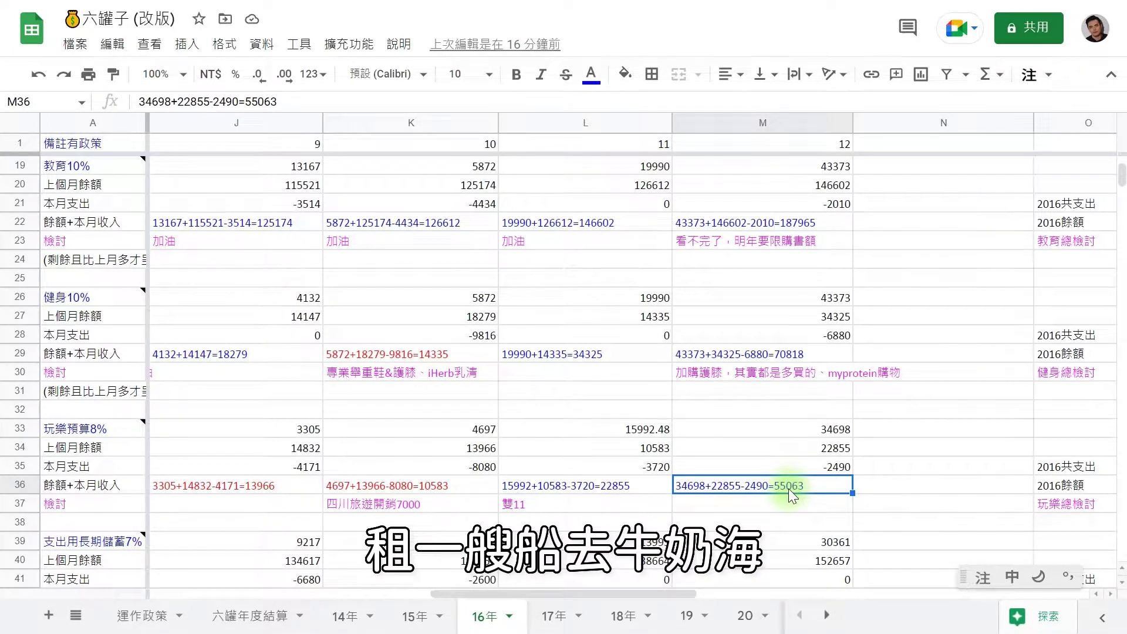
pyautogui.press('Left')
pyautogui.press('Right')
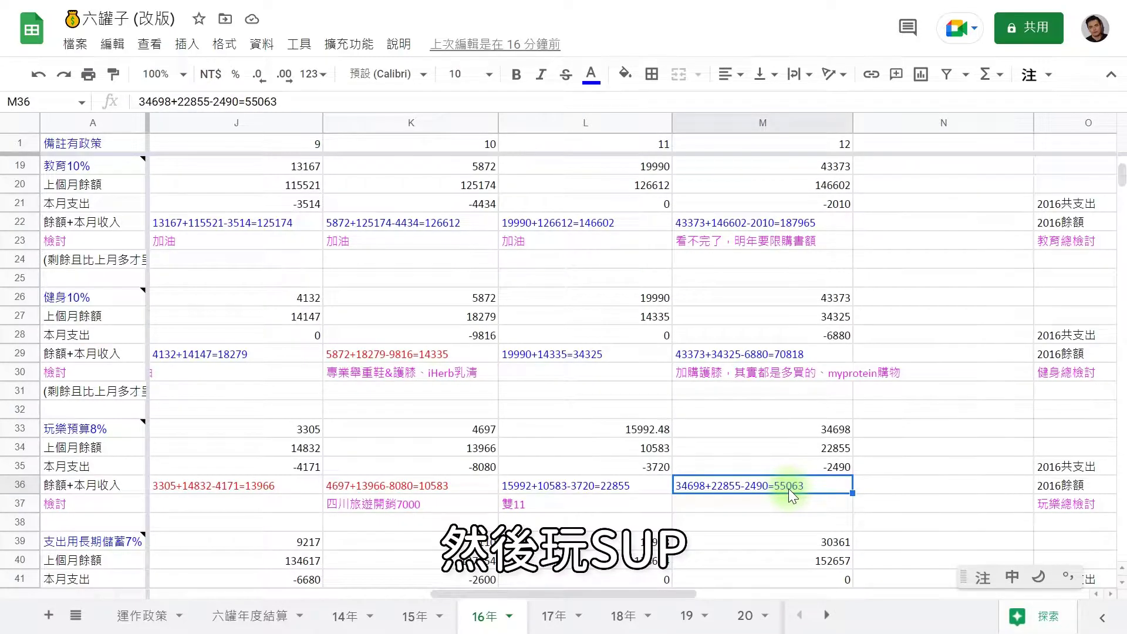
pyautogui.press('Left')
pyautogui.press('Right')
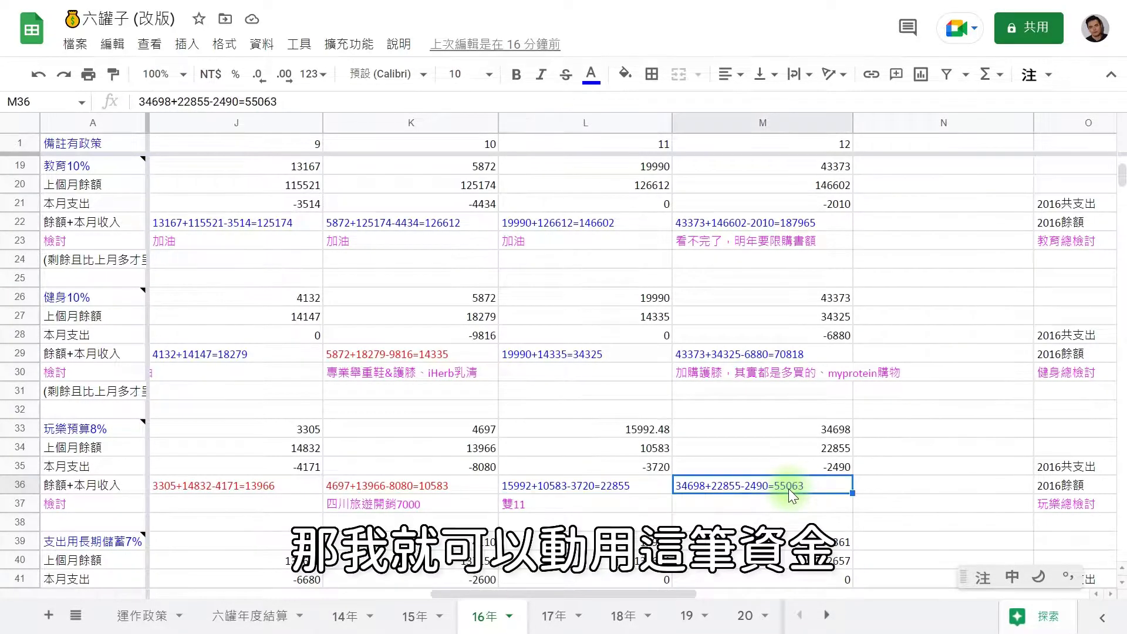
pyautogui.press('Left')
# Return to the label column and look through the 支出用長期儲蓄7% jar's heading and row labels
pyautogui.press('Home')
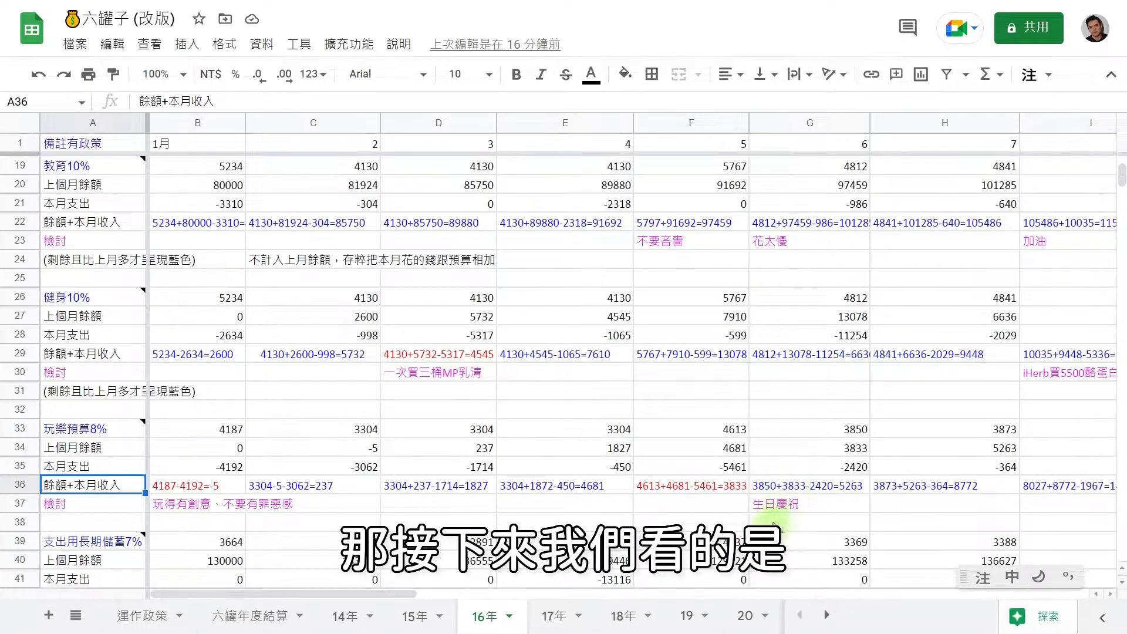
pyautogui.click(114, 542)
pyautogui.press('Down')
pyautogui.press('Down')
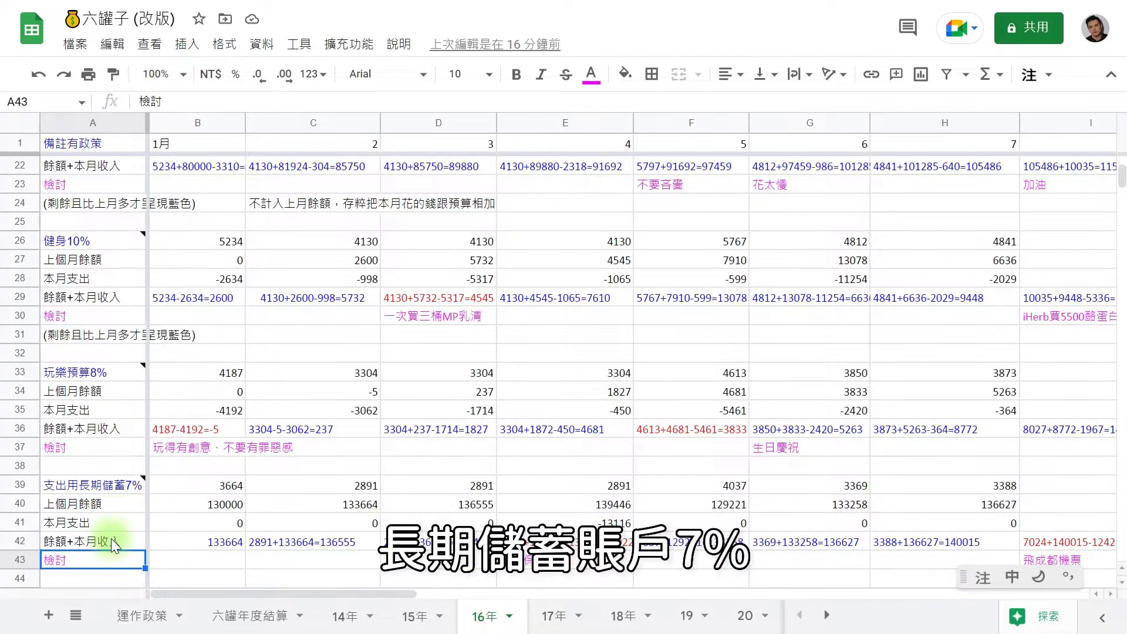
pyautogui.press('Down')
pyautogui.press('Up')
# Look over the 支出用長期儲蓄7% jar's first months and select its January 本月支出 cell
pyautogui.press('Right')
pyautogui.press('Right')
pyautogui.press('Up')
pyautogui.press('Up')
pyautogui.press('Left')
pyautogui.press('Down')
pyautogui.press('Down')
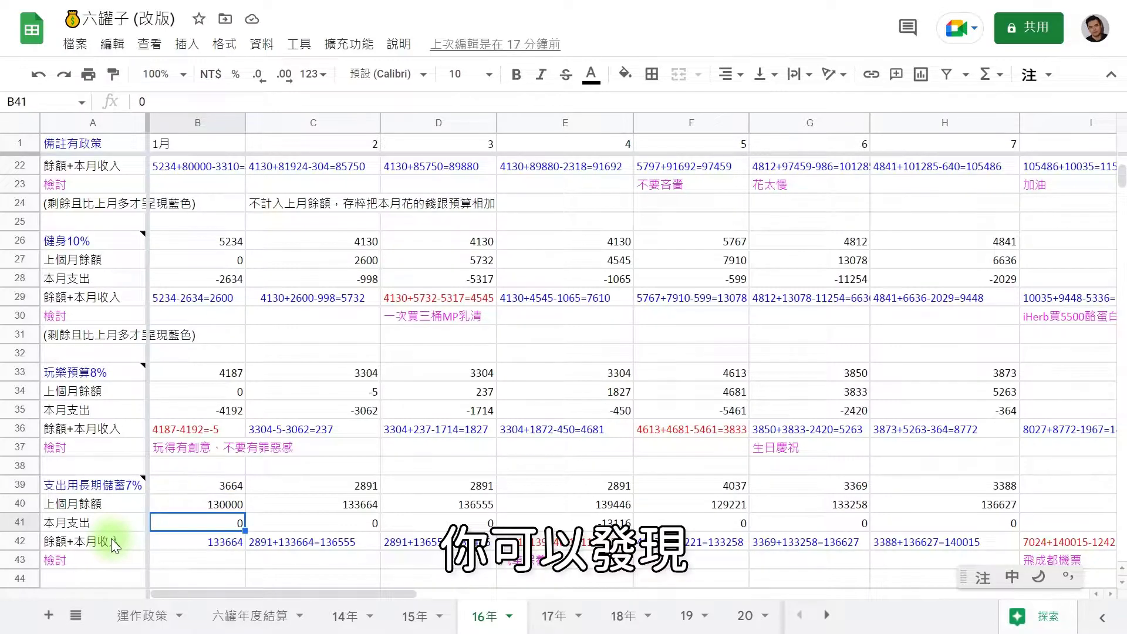
# Follow the 支出用長期儲蓄7% jar's 本月支出 row from January through October
pyautogui.press('Right')
pyautogui.press('Right')
pyautogui.press('Right')
pyautogui.press('Right')
pyautogui.press('Right')
pyautogui.press('Right')
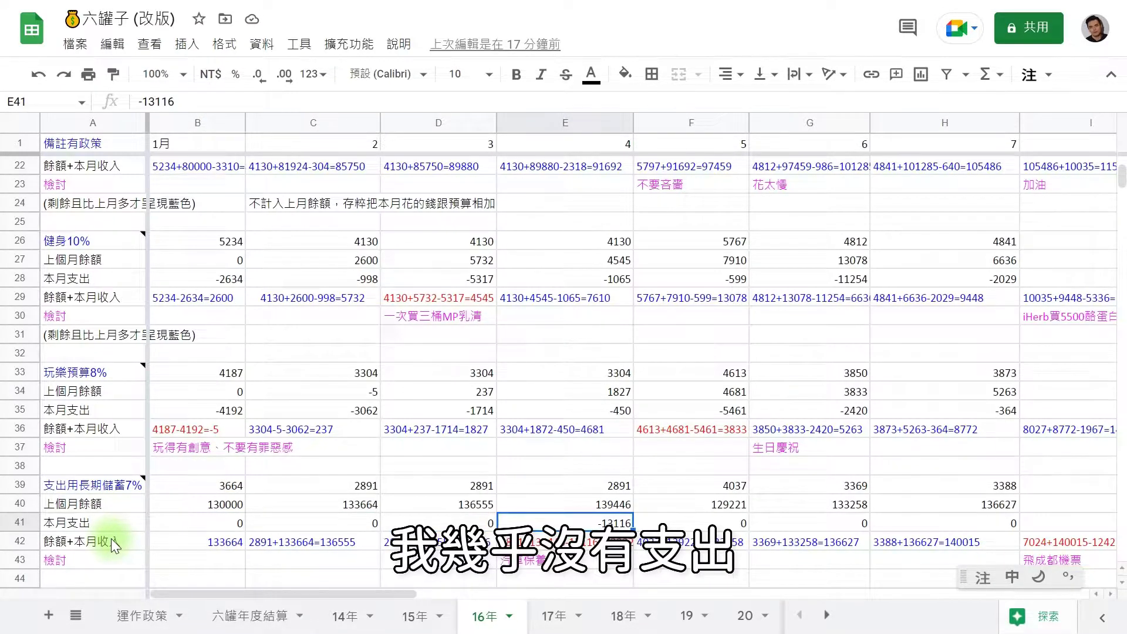
pyautogui.press('Right')
pyautogui.press('Right')
pyautogui.press('Right')
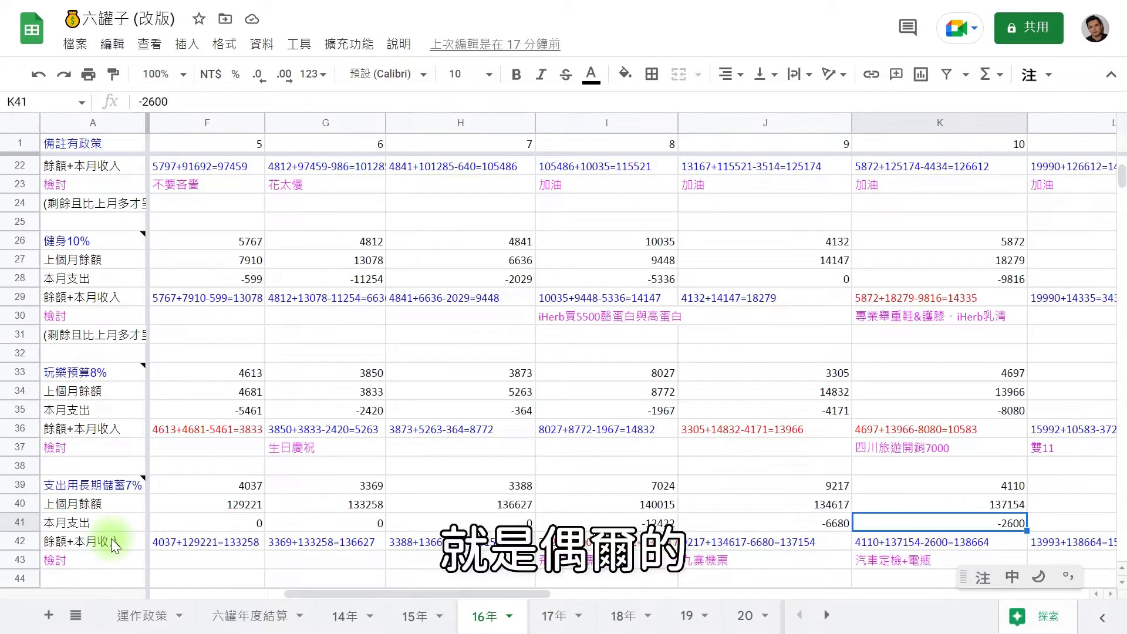
# Compare the 支出用長期儲蓄7% jar's August, September and October 本月支出 cells
pyautogui.press('Left')
pyautogui.press('Left')
pyautogui.press('Left')
pyautogui.press('Right')
pyautogui.press('Right')
pyautogui.press('Right')
pyautogui.press('Left')
pyautogui.press('Left')
pyautogui.press('Left')
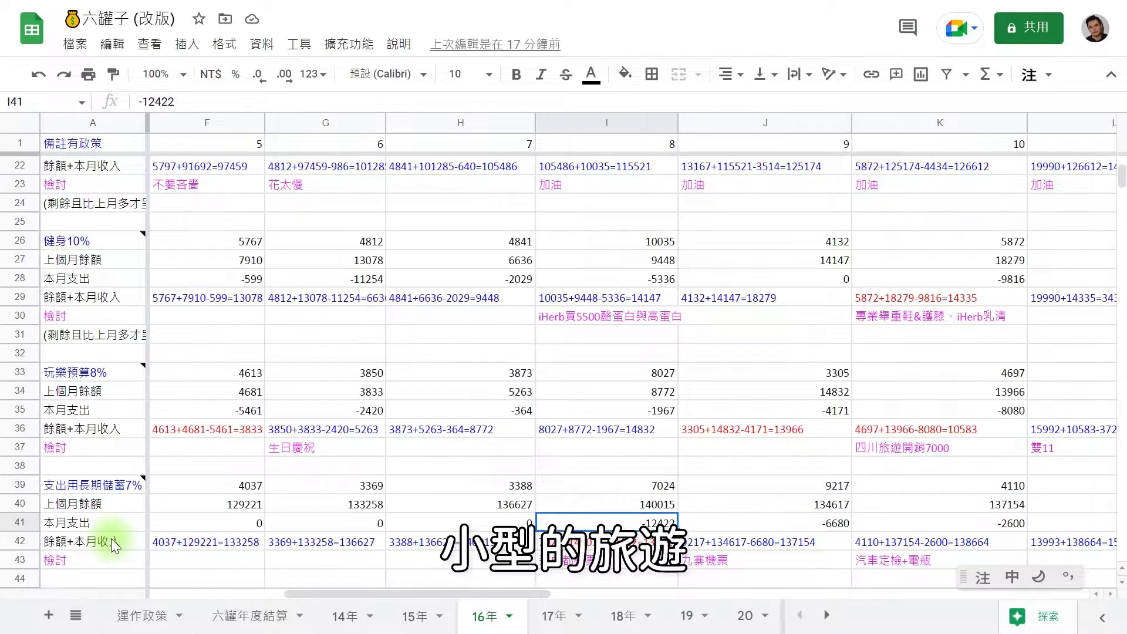
# Go back to the 支出用長期儲蓄7% jar's early months and examine the April 本月支出 cell for 汽車保養
pyautogui.press('Left')
pyautogui.press('Left')
pyautogui.press('Left')
pyautogui.press('Left')
pyautogui.press('Left')
pyautogui.press('Left')
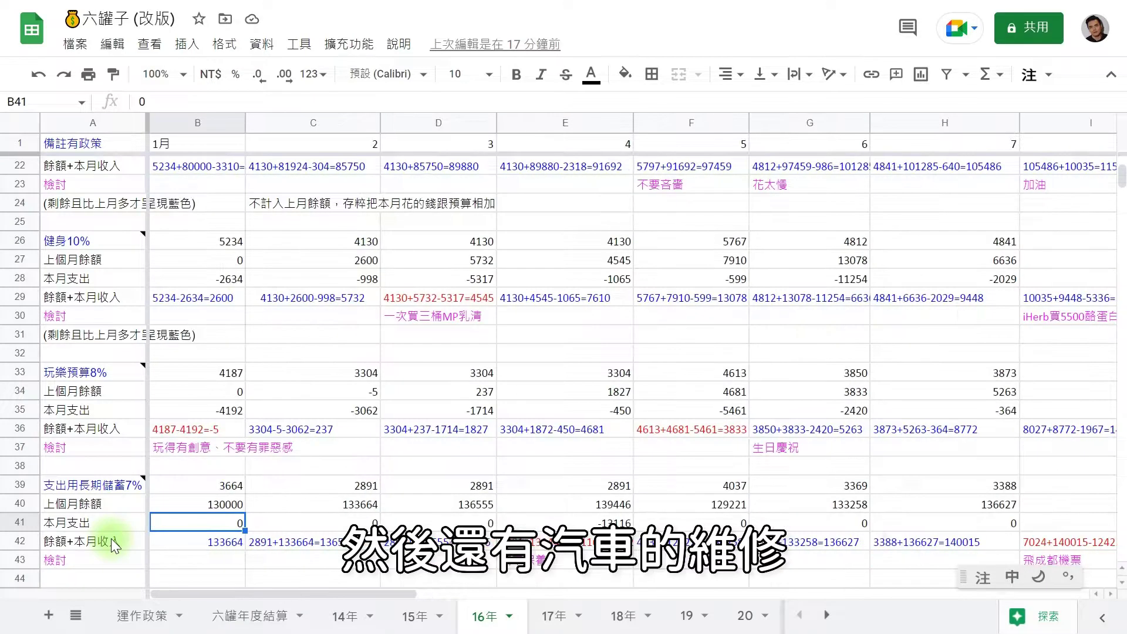
pyautogui.press('Left')
pyautogui.press('Right')
pyautogui.press('Right')
pyautogui.press('Right')
pyautogui.press('Right')
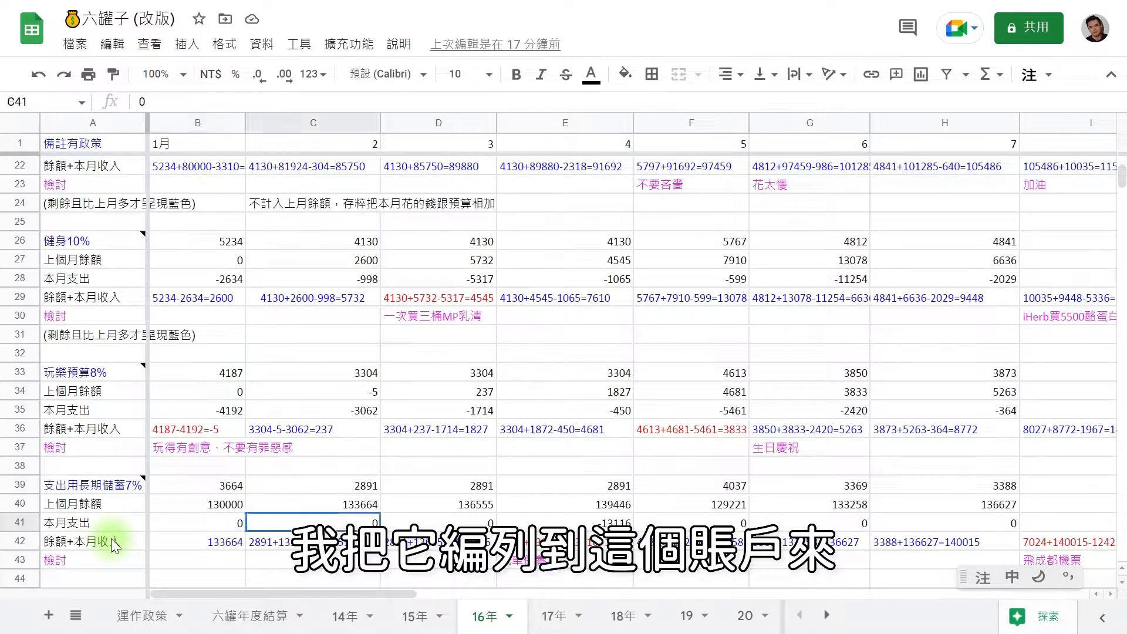
pyautogui.press('Right')
pyautogui.press('Right')
pyautogui.press('Left')
pyautogui.press('Left')
pyautogui.press('Left')
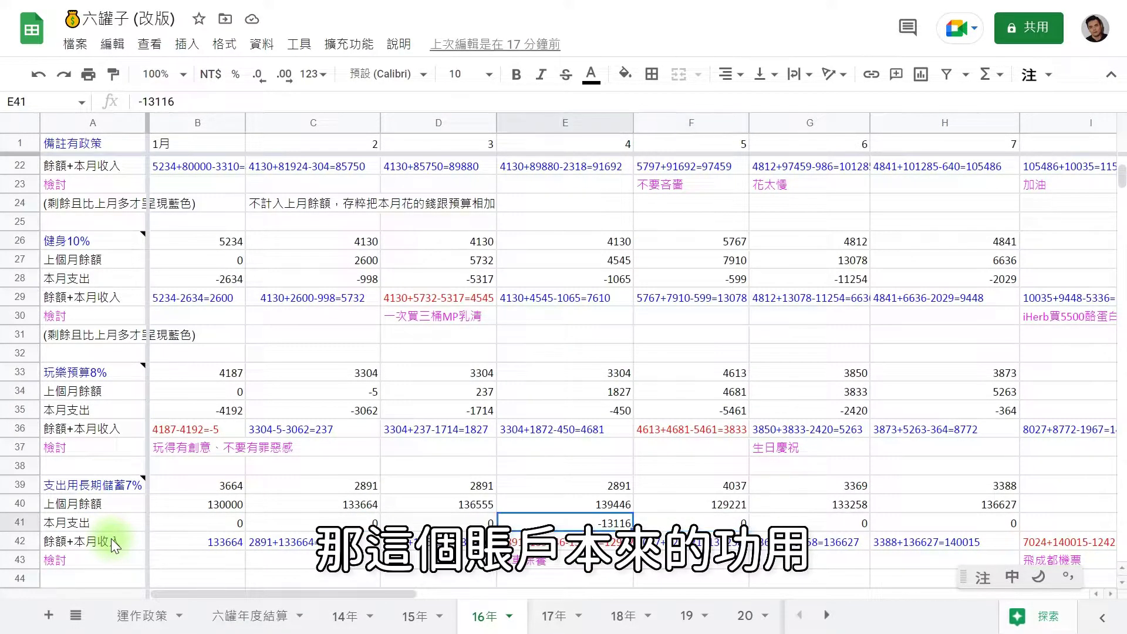
pyautogui.press('Left')
pyautogui.press('Left')
pyautogui.press('Right')
pyautogui.press('Right')
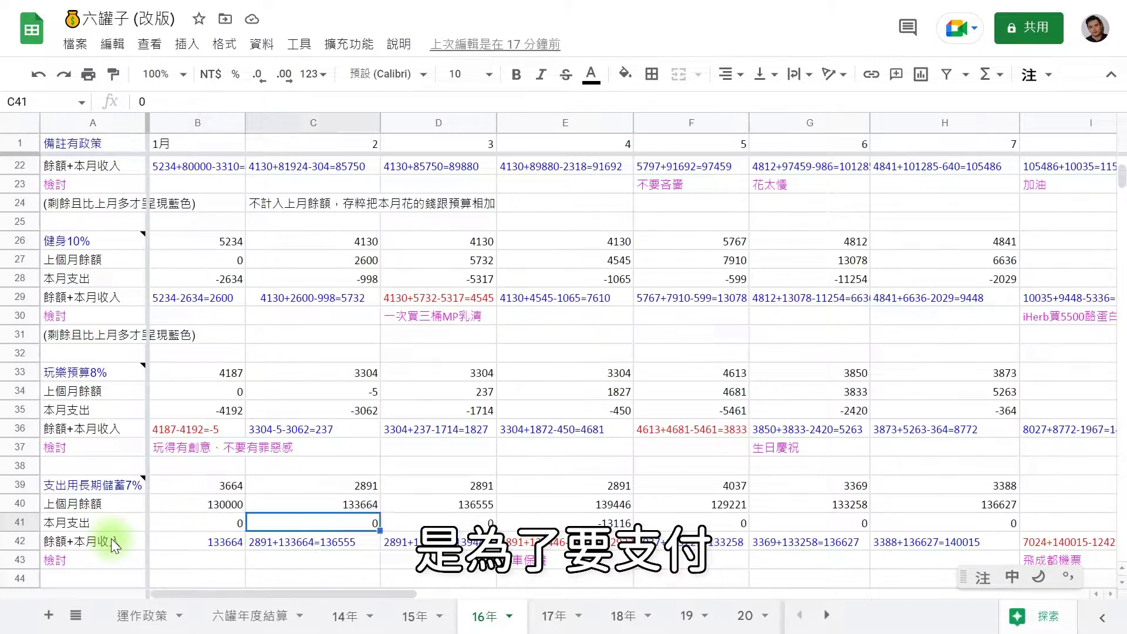
pyautogui.press('Right')
pyautogui.press('Right')
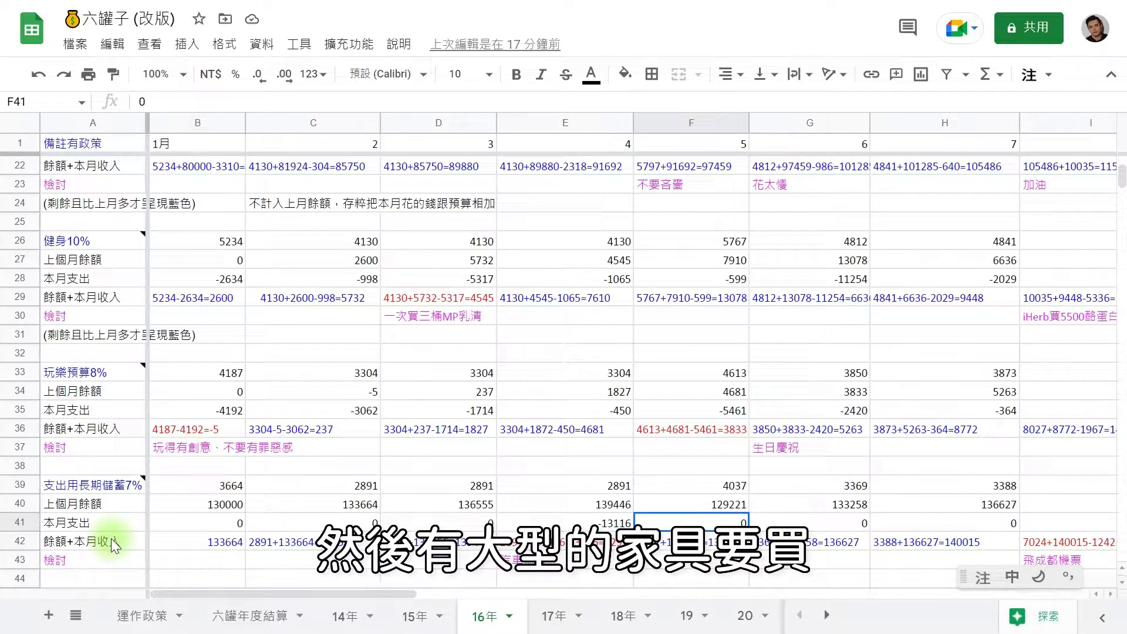
pyautogui.press('Right')
pyautogui.press('Right')
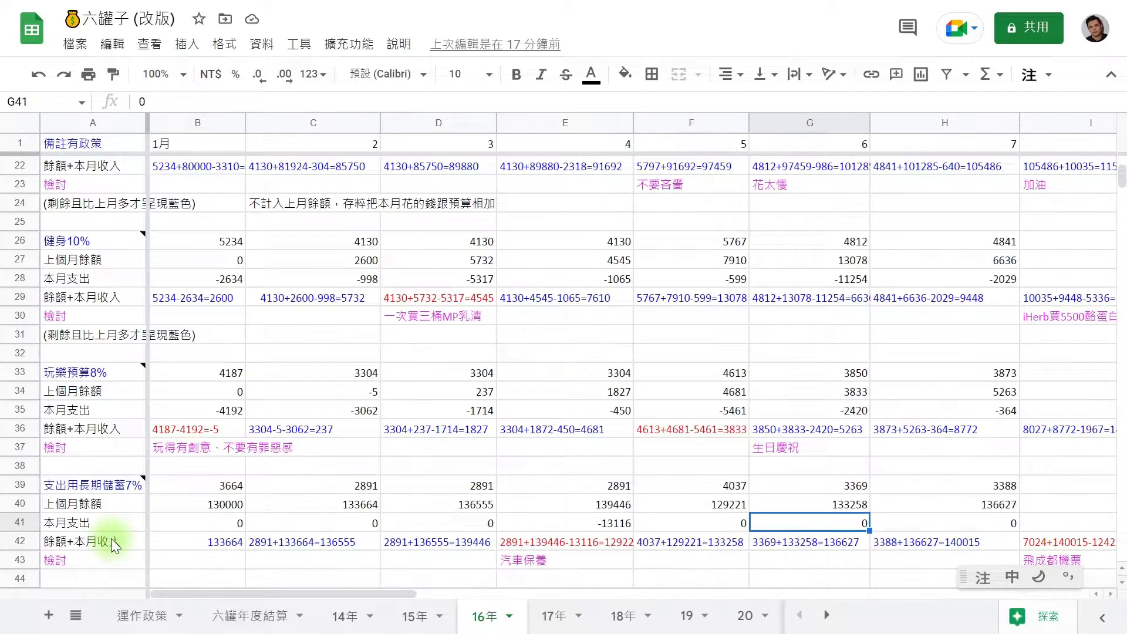
pyautogui.press('Left')
pyautogui.press('Left')
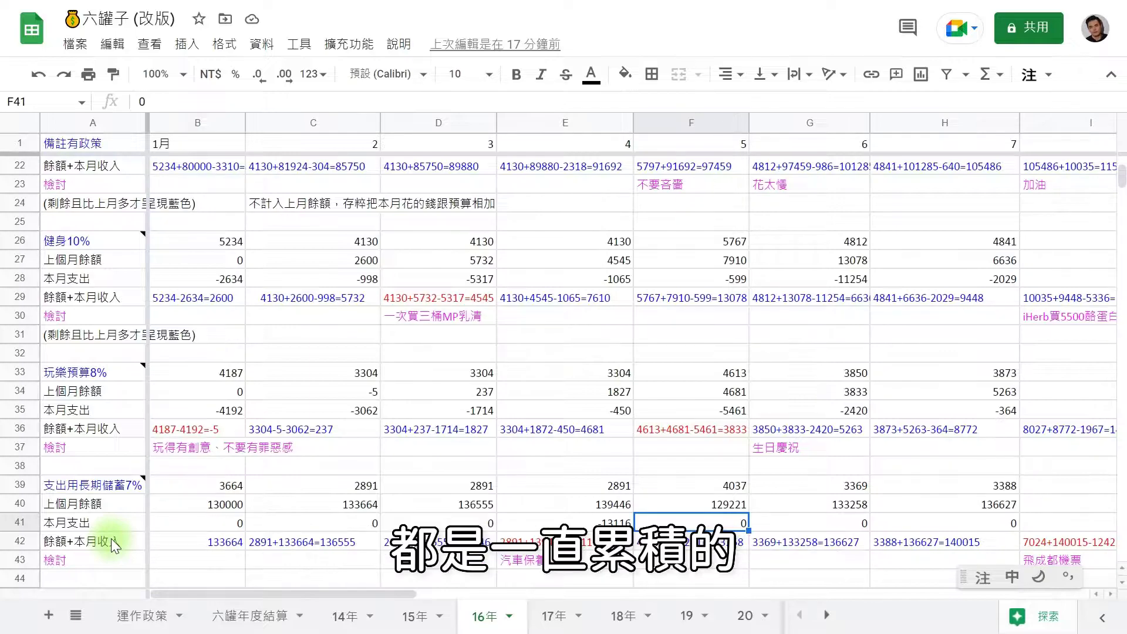
# Follow the 支出用長期儲蓄7% jar's 餘額+本月收入 row from February through December
pyautogui.press('Down')
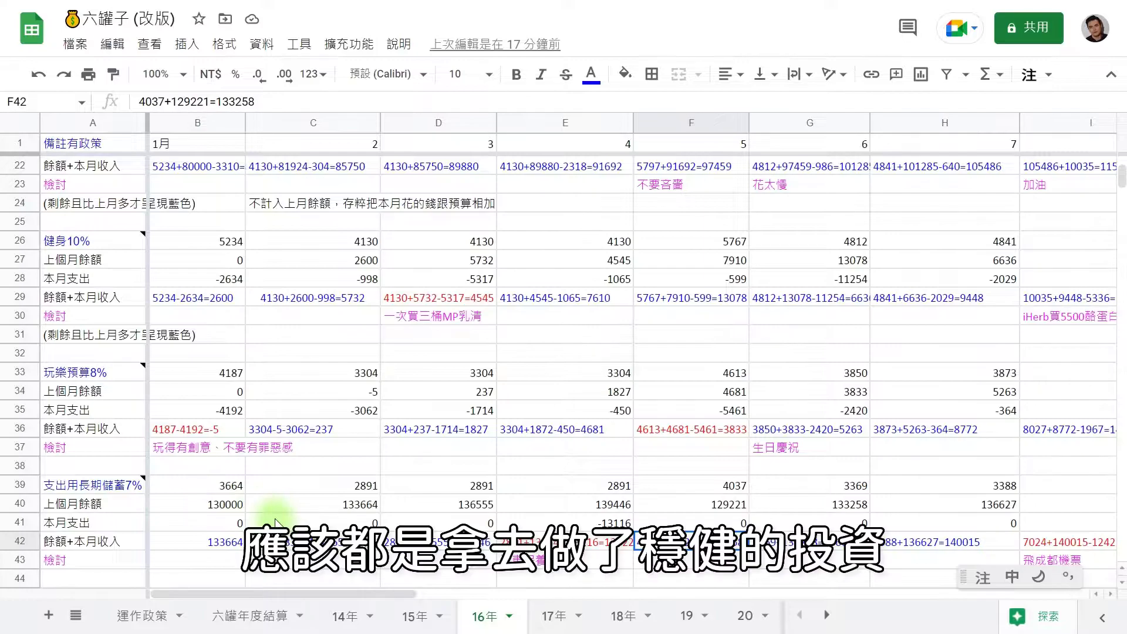
pyautogui.click(291, 538)
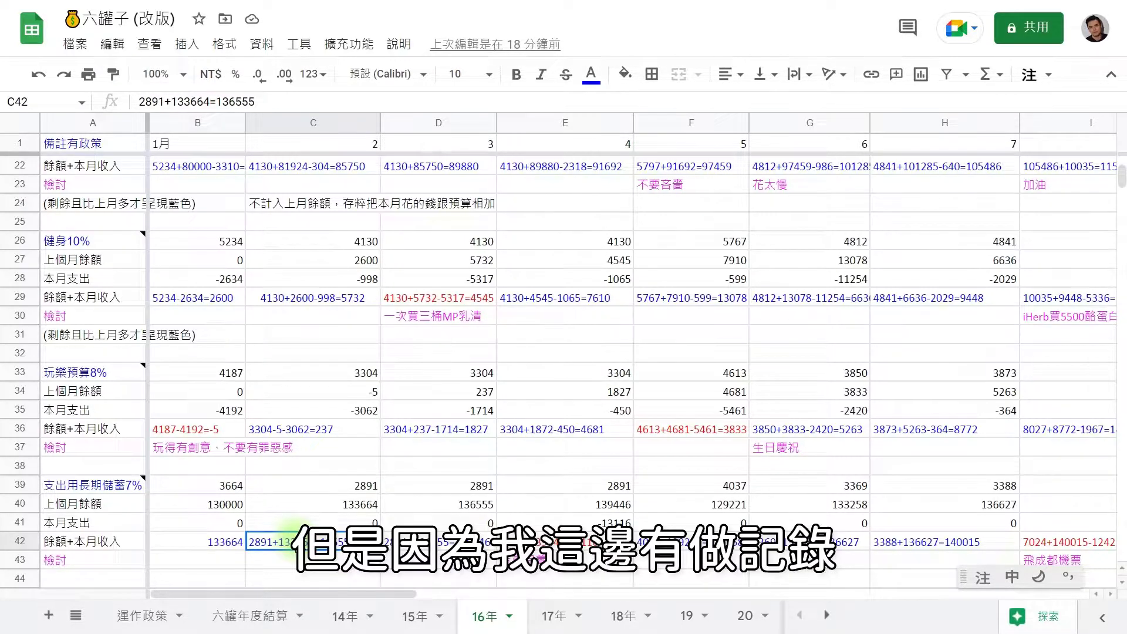
pyautogui.press('Right')
pyautogui.press('Right')
pyautogui.press('Right')
pyautogui.press('Right')
pyautogui.press('Right')
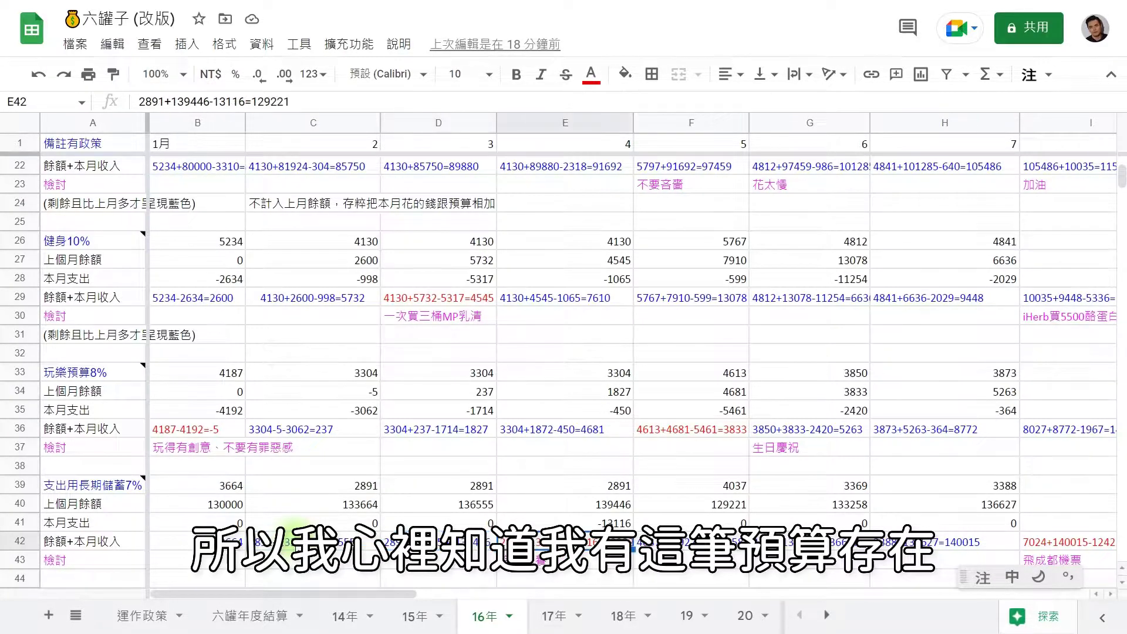
pyautogui.press('Right')
pyautogui.press('Right')
pyautogui.press('Right')
pyautogui.press('Right')
pyautogui.press('Right')
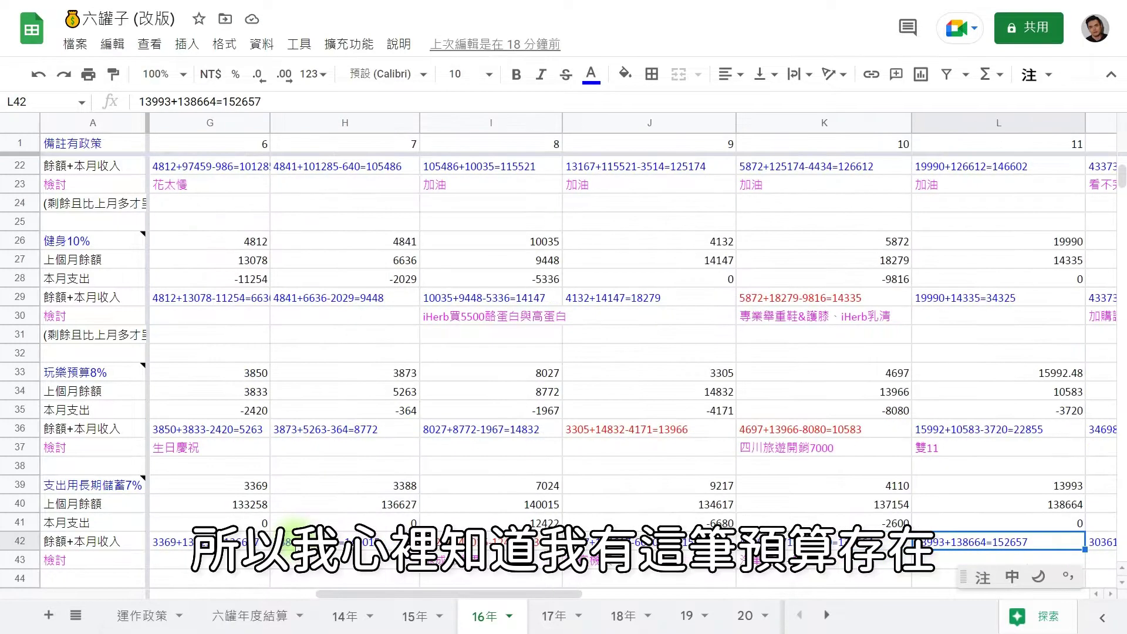
pyautogui.press('Left')
pyautogui.press('Left')
pyautogui.press('Right')
pyautogui.press('Right')
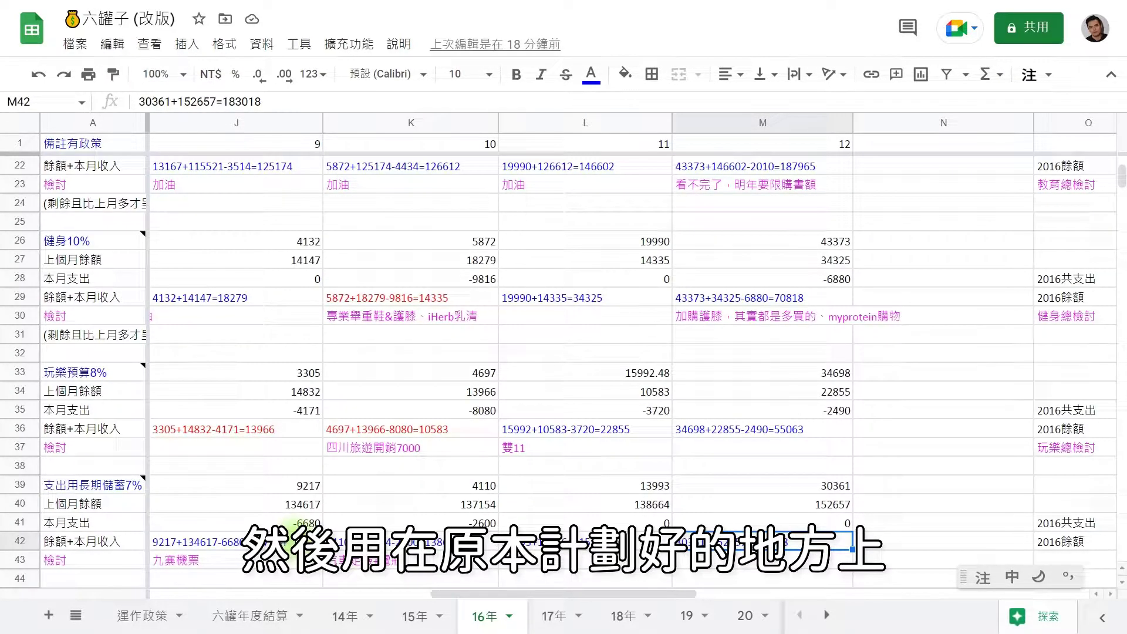
# Move along the 支出用長期儲蓄7% jar's balance row to its 2016餘額 cell in the 2016總結 column
pyautogui.press('Right')
pyautogui.press('Right')
pyautogui.press('Right')
pyautogui.press('Right')
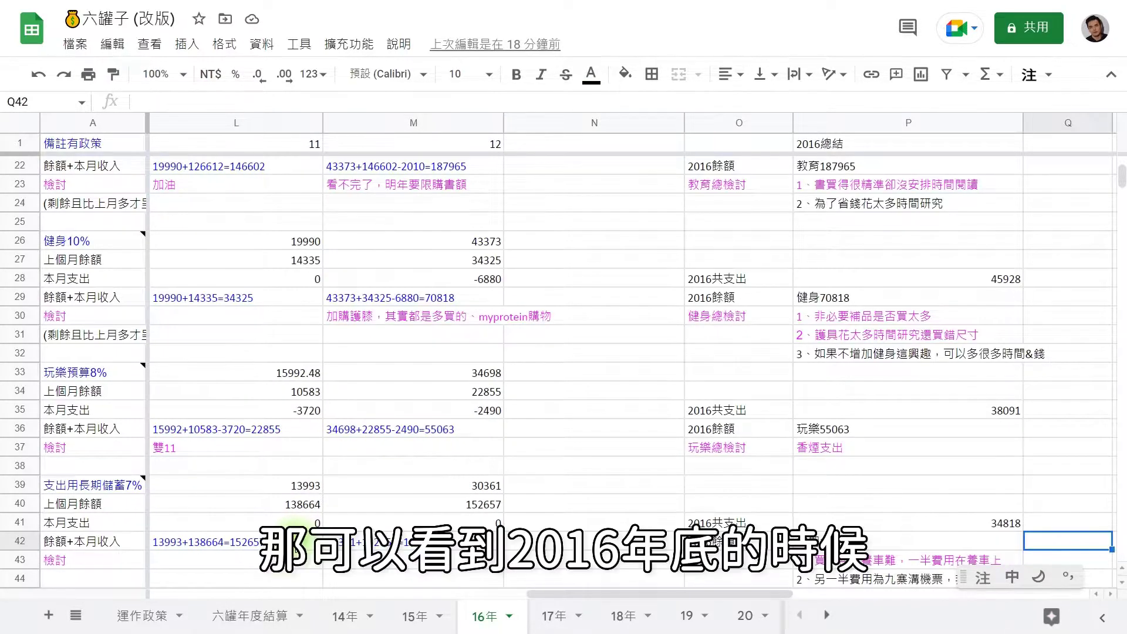
pyautogui.press('Right')
pyautogui.press('Left')
pyautogui.press('Left')
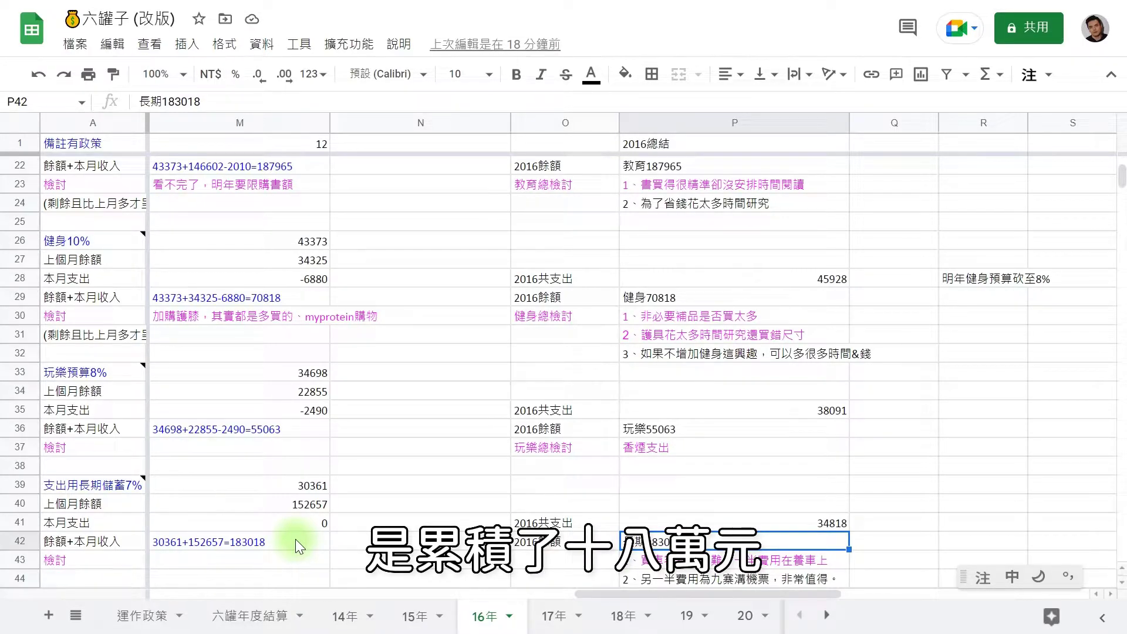
# Read the 支出用長期儲蓄7% jar's 2016 spending, balance and the two review notes below them
pyautogui.press('Up')
pyautogui.press('Down')
pyautogui.press('Down')
pyautogui.press('Down')
pyautogui.press('Up')
pyautogui.press('Up')
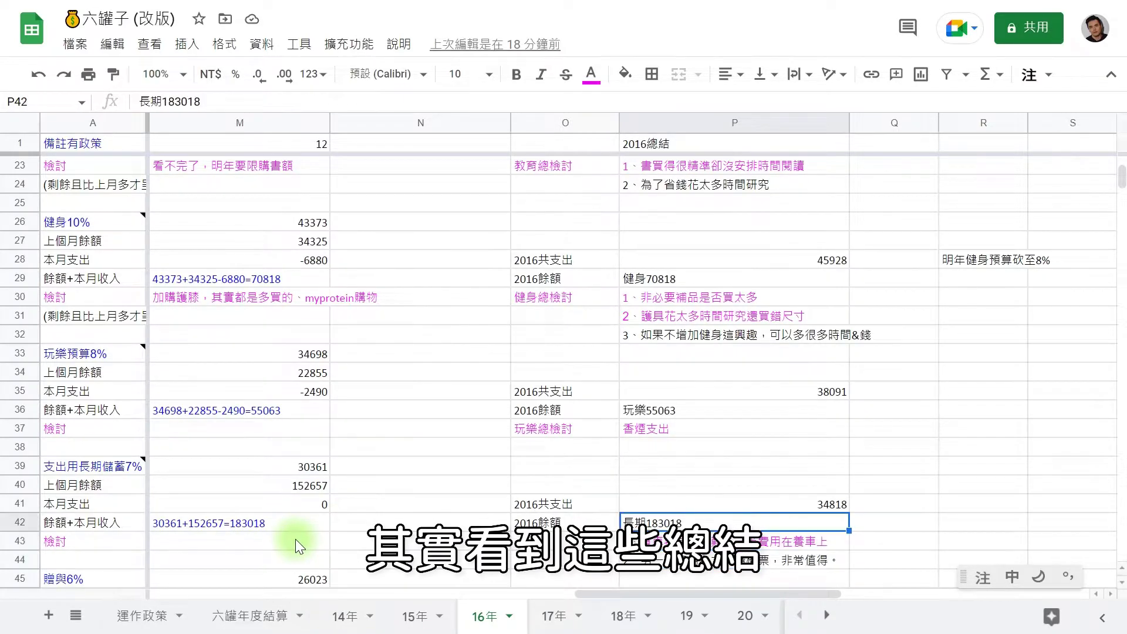
pyautogui.press('Down')
pyautogui.press('Down')
pyautogui.press('Down')
pyautogui.press('Up')
pyautogui.press('Up')
pyautogui.press('Up')
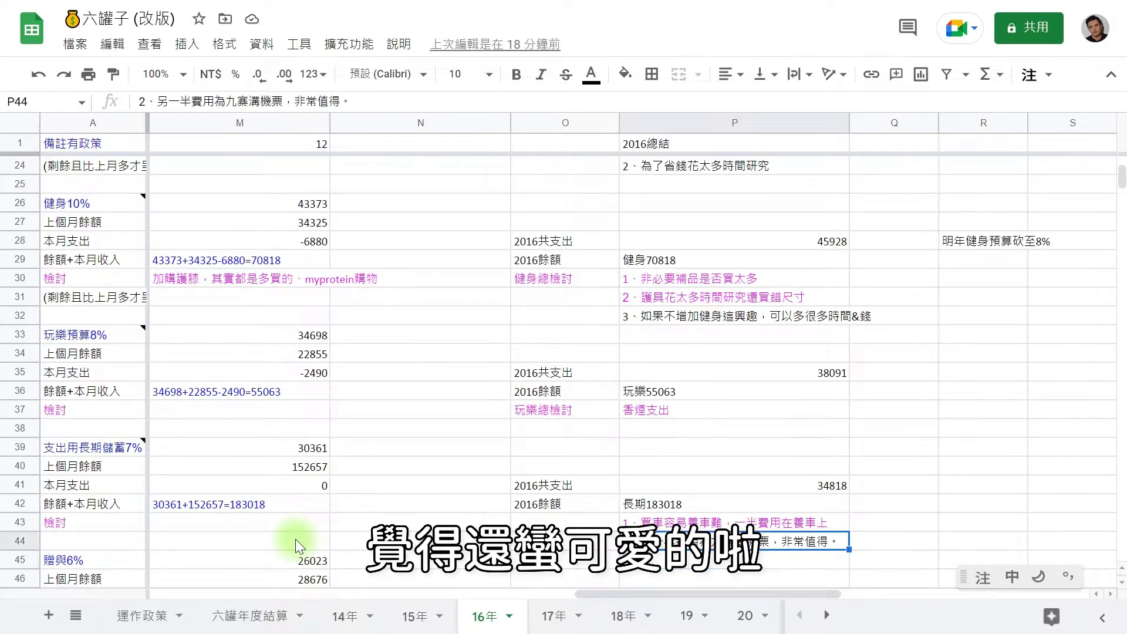
# Go back up the 2016總結 column through the 玩樂 jar's summary to the 健身 jar's review notes
pyautogui.press('Up')
pyautogui.press('Up')
pyautogui.press('Up')
pyautogui.press('Up')
pyautogui.press('Up')
pyautogui.press('Up')
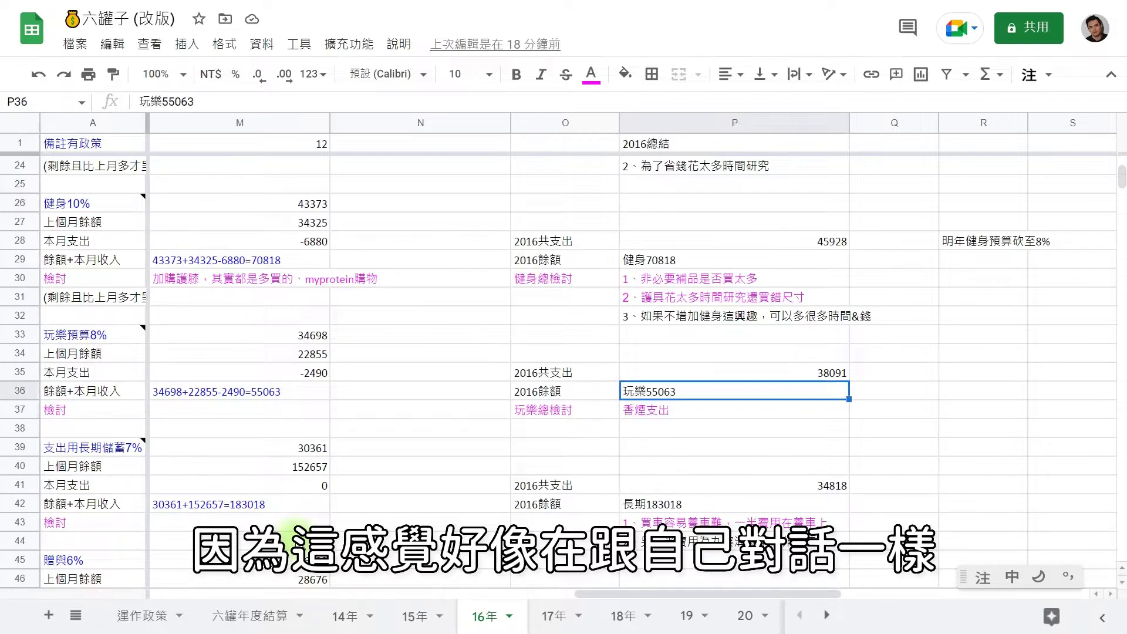
pyautogui.press('Up')
pyautogui.press('Up')
pyautogui.press('Up')
pyautogui.press('Up')
pyautogui.press('Up')
pyautogui.press('Up')
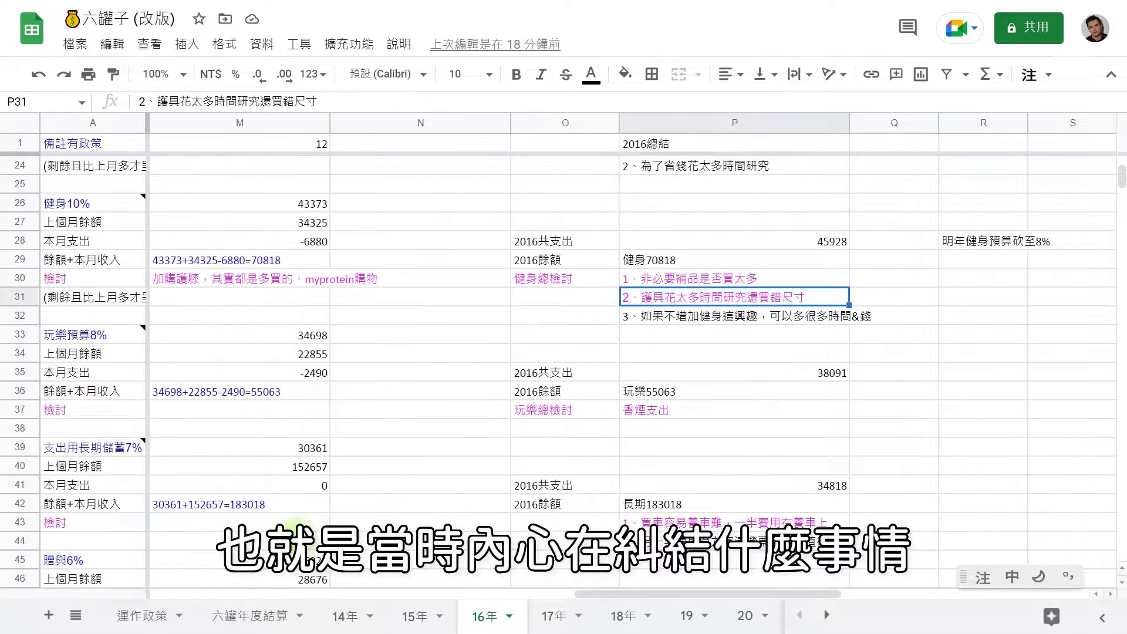
# Read the 健身 jar's 2016餘額 and its three 健身總檢討 notes
pyautogui.press('Up')
pyautogui.press('Up')
pyautogui.press('Down')
pyautogui.press('Down')
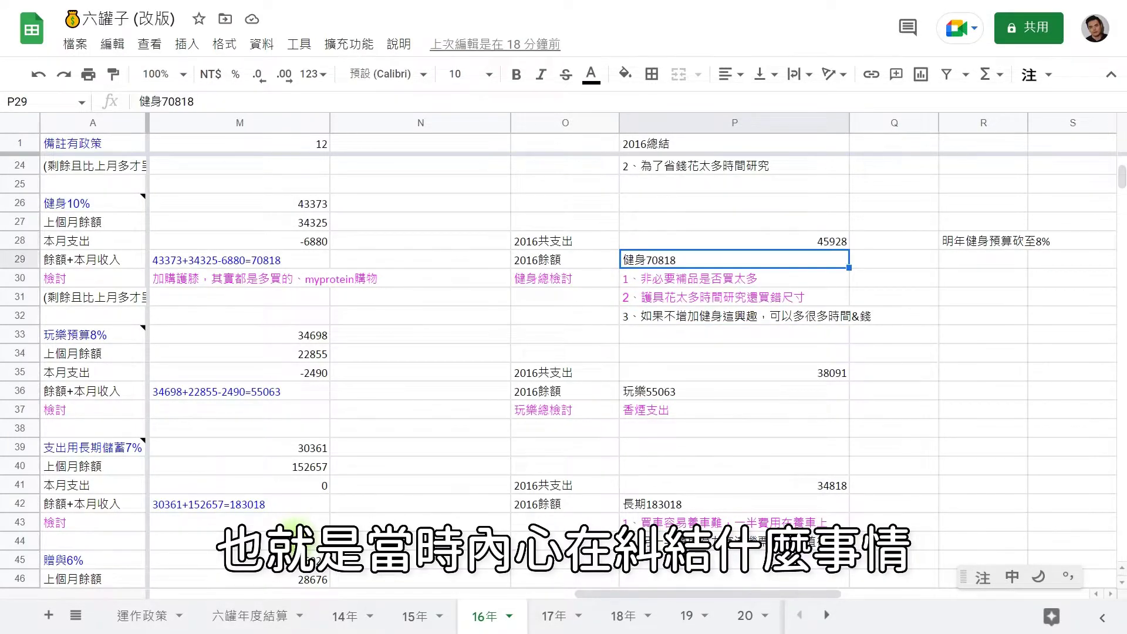
pyautogui.press('Down')
pyautogui.press('Down')
pyautogui.press('Down')
pyautogui.press('Down')
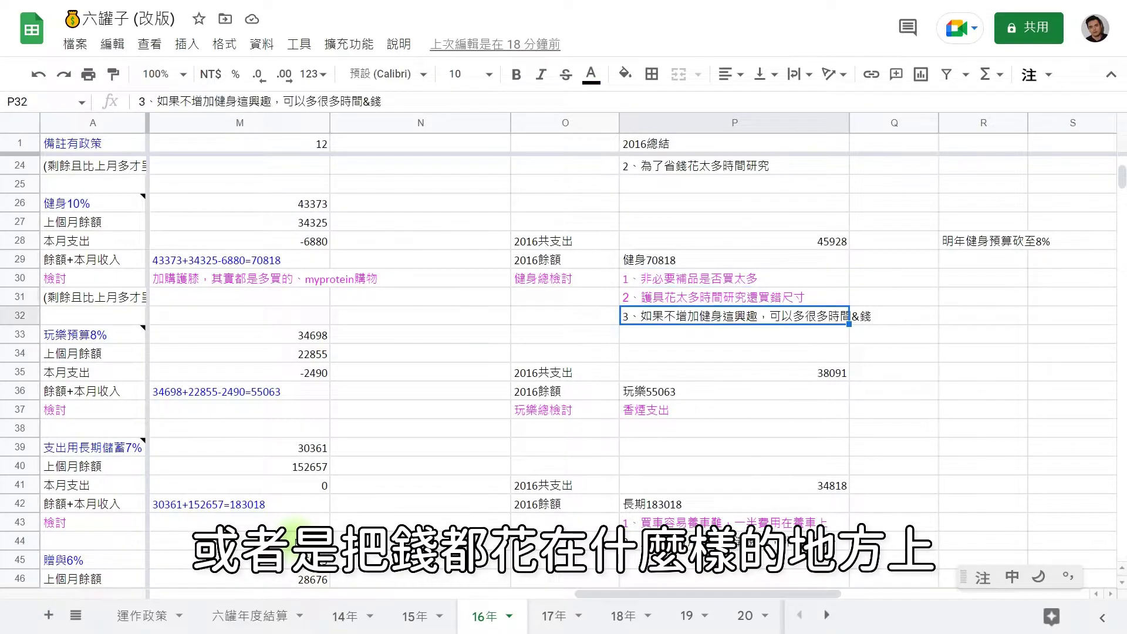
# Go down the 2016總結 column past the 玩樂總檢討 entry to the long-term savings jar's second review note
pyautogui.press('Down')
pyautogui.press('Down')
pyautogui.press('Down')
pyautogui.press('Down')
pyautogui.press('Down')
pyautogui.press('Down')
pyautogui.press('Down')
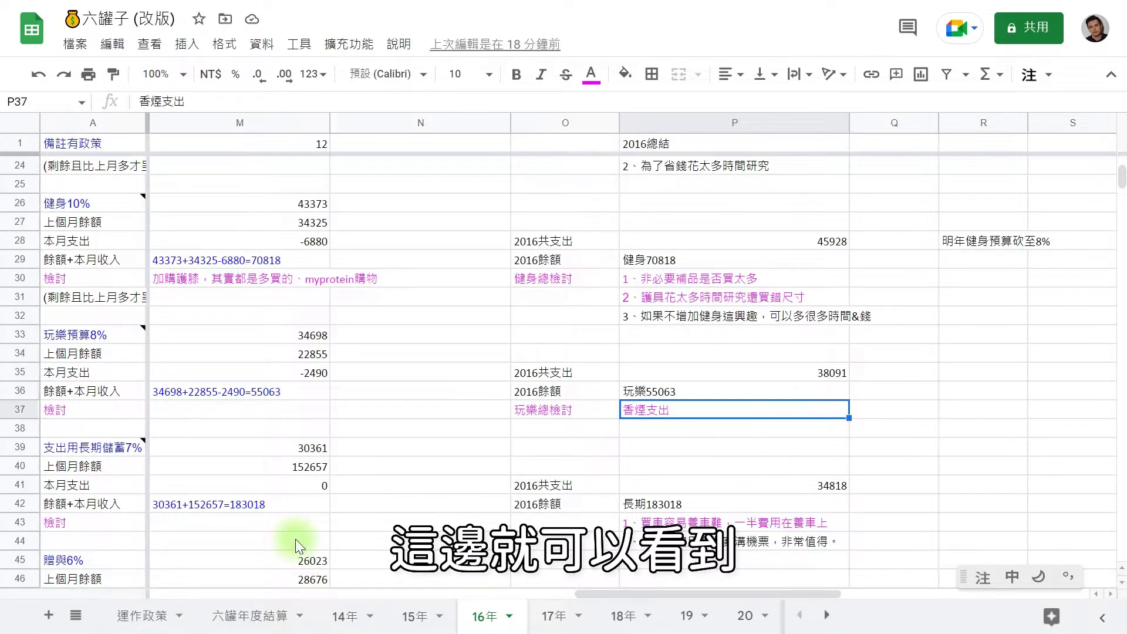
pyautogui.press('Down')
pyautogui.press('Down')
pyautogui.press('Down')
pyautogui.press('Left')
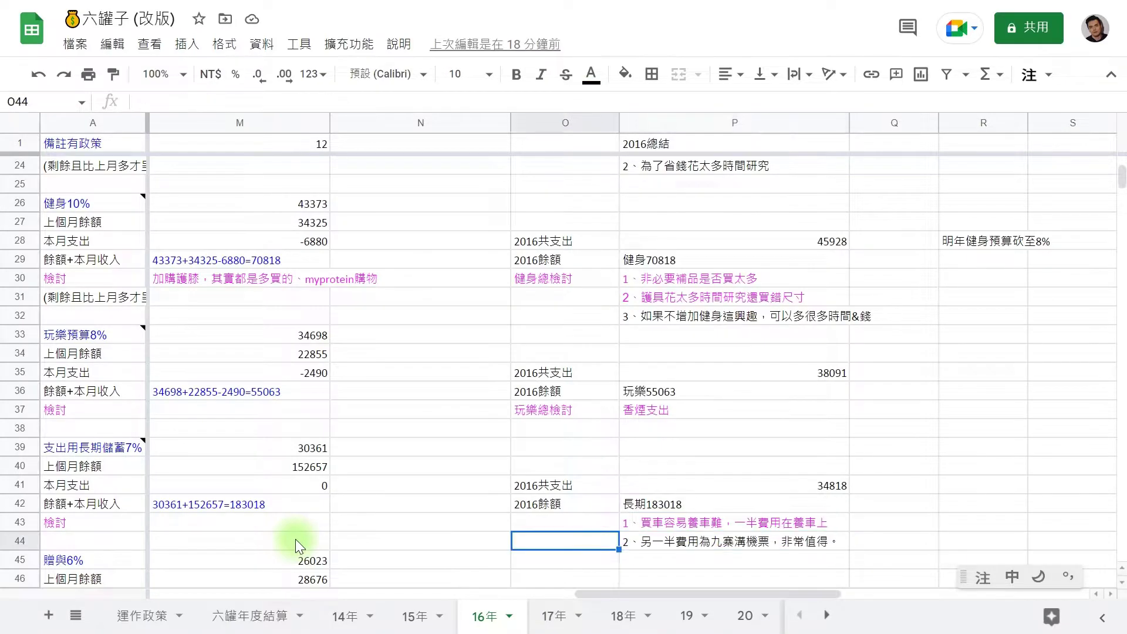
# Go back to the row labels in column A and down to the 贈與6% jar's rows
pyautogui.press('Home')
pyautogui.press('Down')
pyautogui.press('Down')
pyautogui.press('Down')
pyautogui.press('Down')
pyautogui.press('Down')
pyautogui.press('Down')
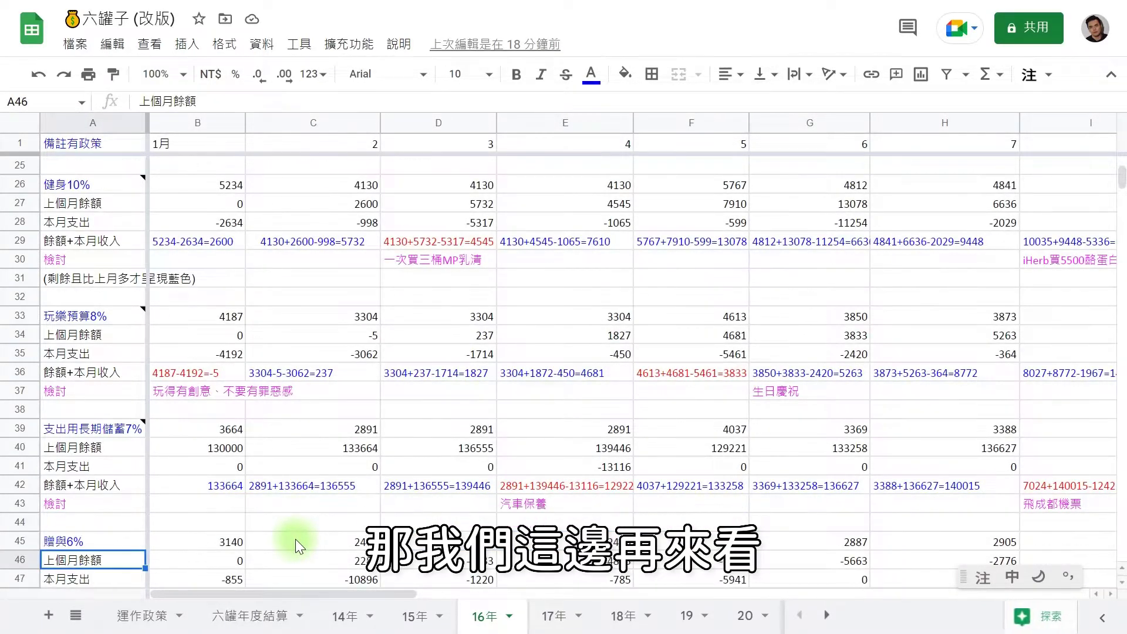
pyautogui.press('Down')
pyautogui.press('Down')
pyautogui.press('Up')
pyautogui.press('Up')
pyautogui.press('Up')
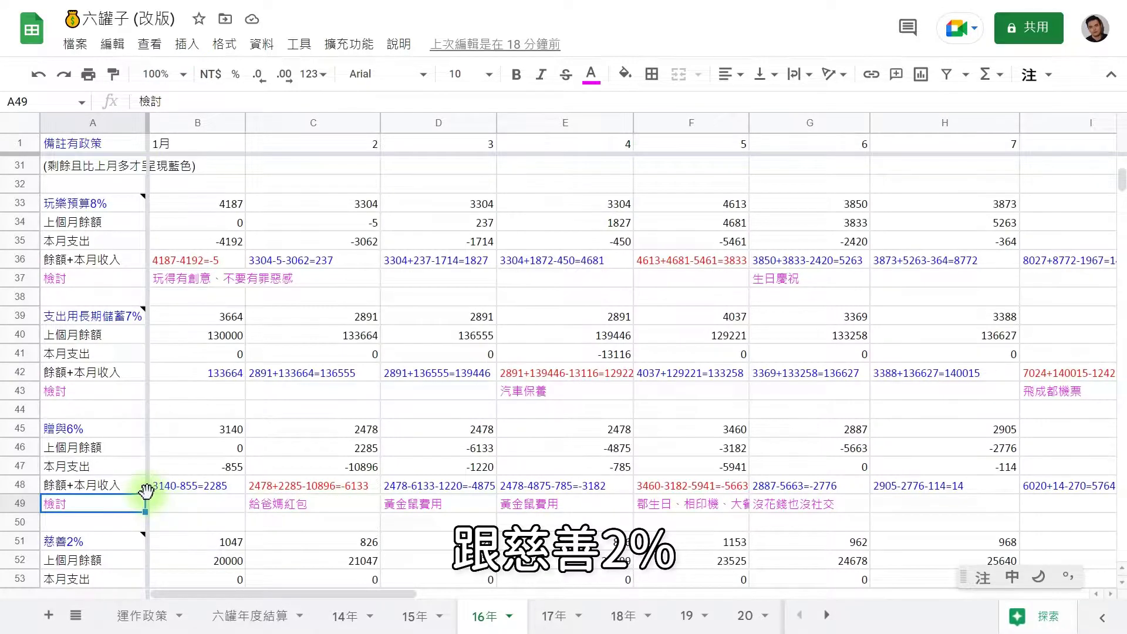
# Read the 贈與6% jar's January income and spending and its 檢討 notes from February to June
pyautogui.click(203, 433)
pyautogui.click(211, 466)
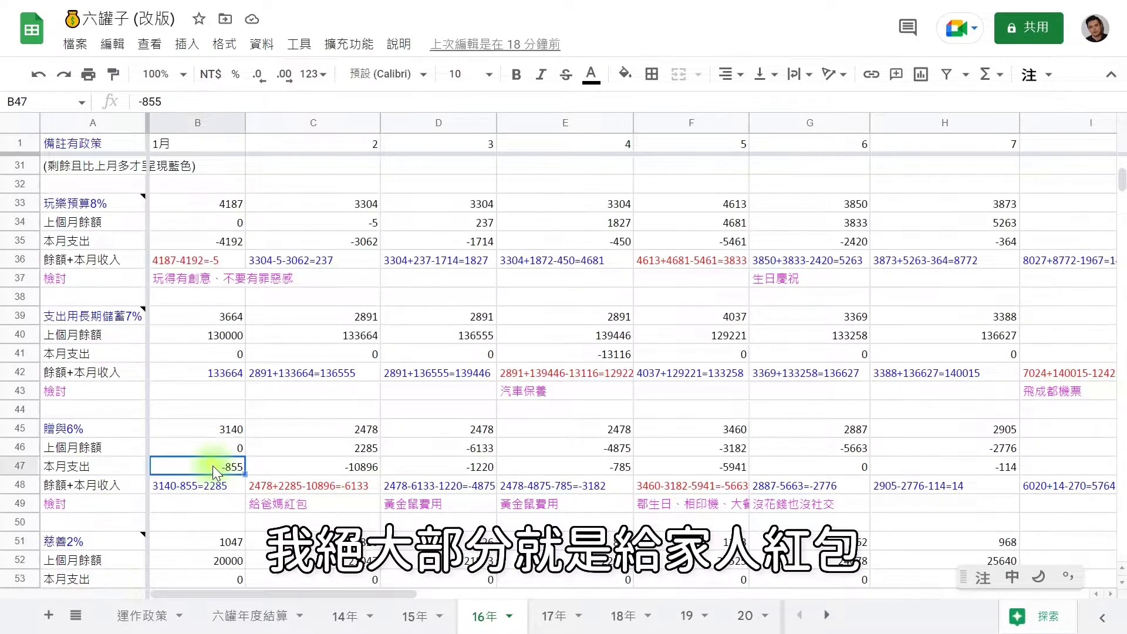
pyautogui.click(288, 507)
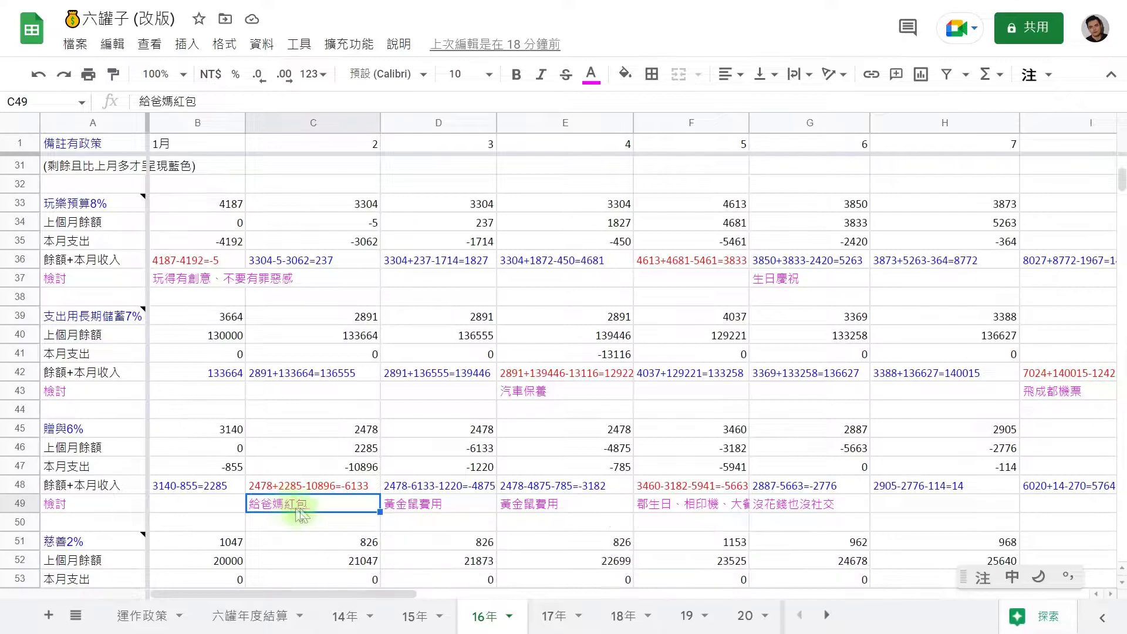
pyautogui.click(428, 508)
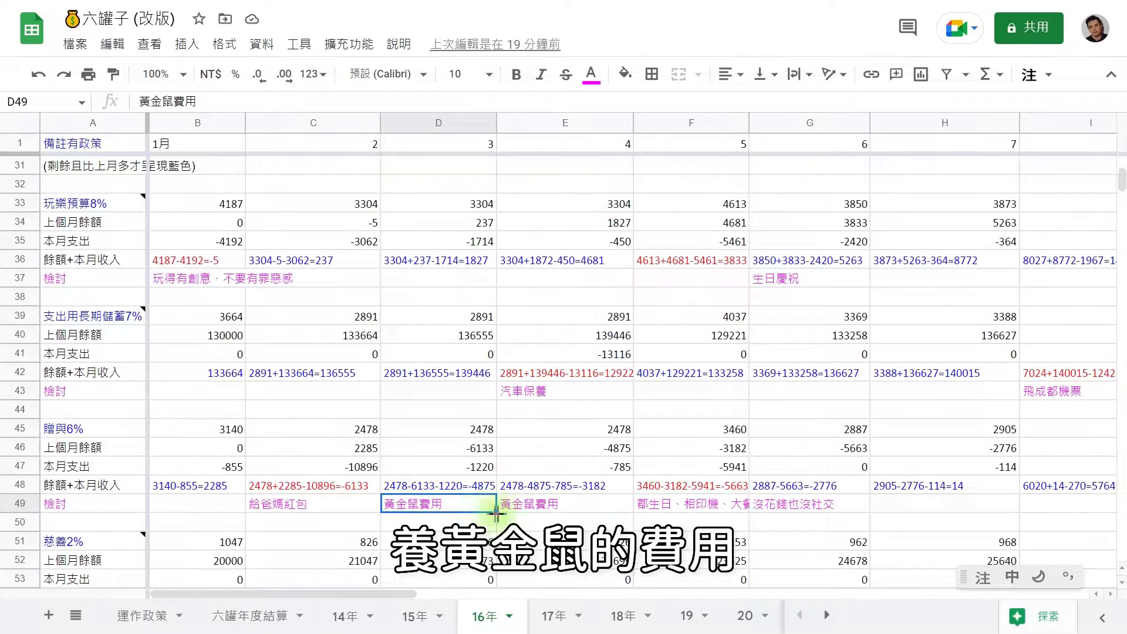
pyautogui.click(538, 510)
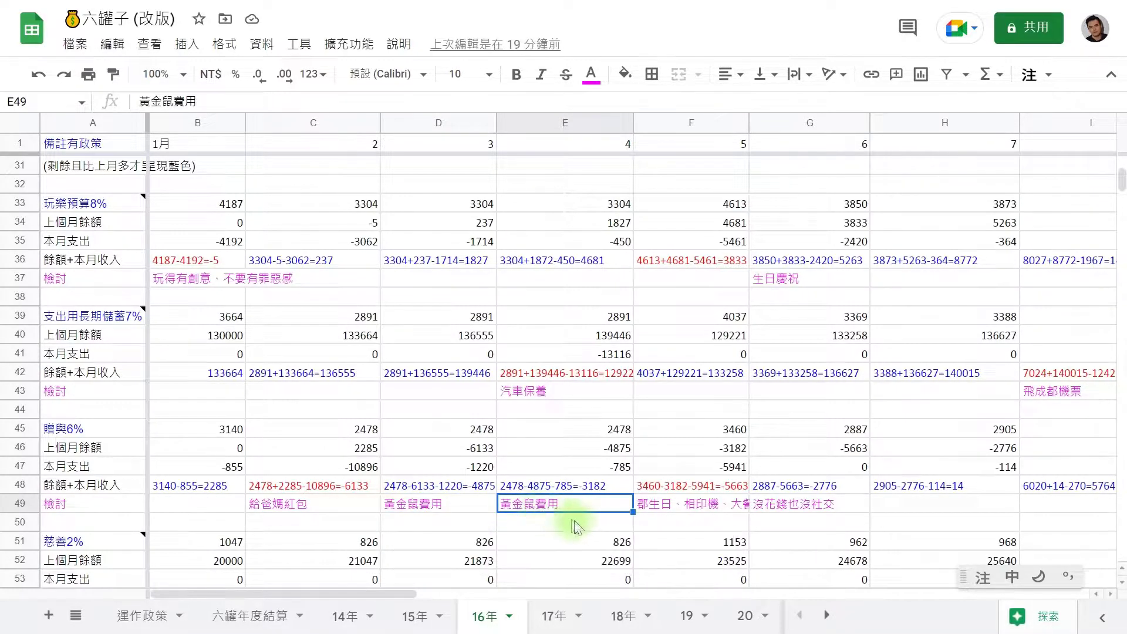
pyautogui.click(790, 504)
pyautogui.hscroll(2, 790, 502)
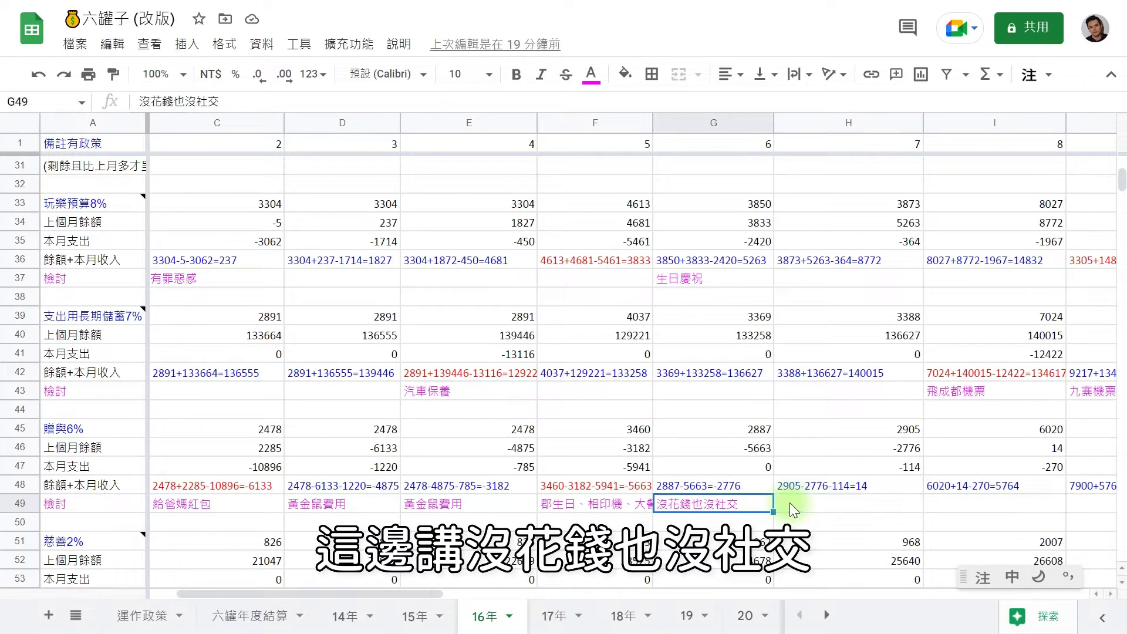
# Follow the 贈與6% jar's 檢討 row from July through the December note
pyautogui.press('Right')
pyautogui.press('Right')
pyautogui.press('Right')
pyautogui.press('Right')
pyautogui.press('Right')
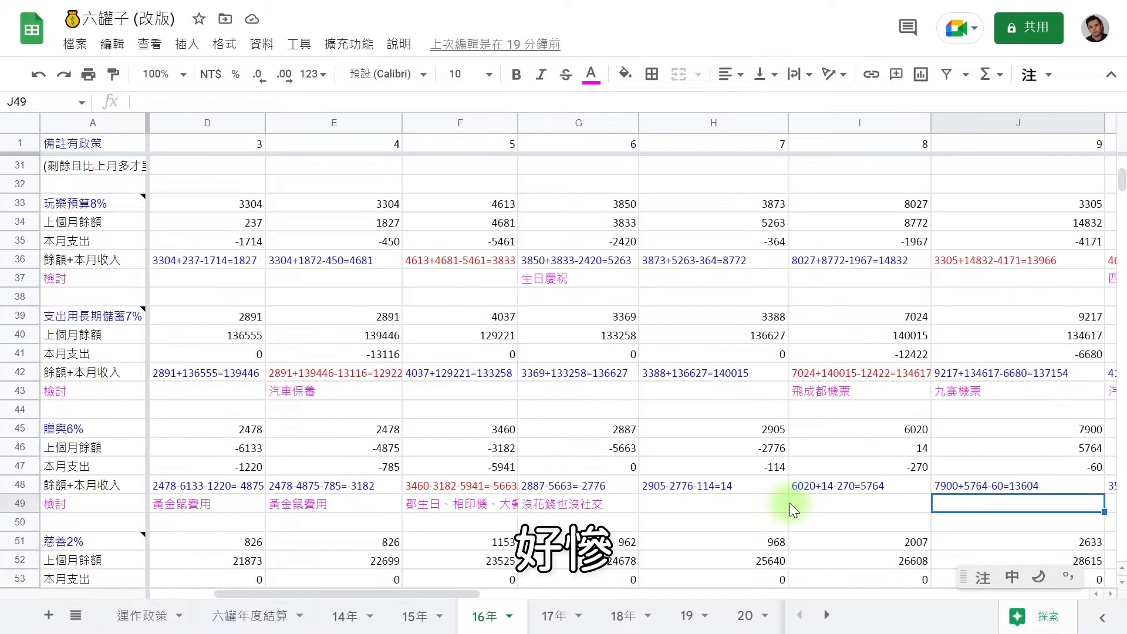
pyautogui.press('Right')
pyautogui.press('Right')
pyautogui.press('Right')
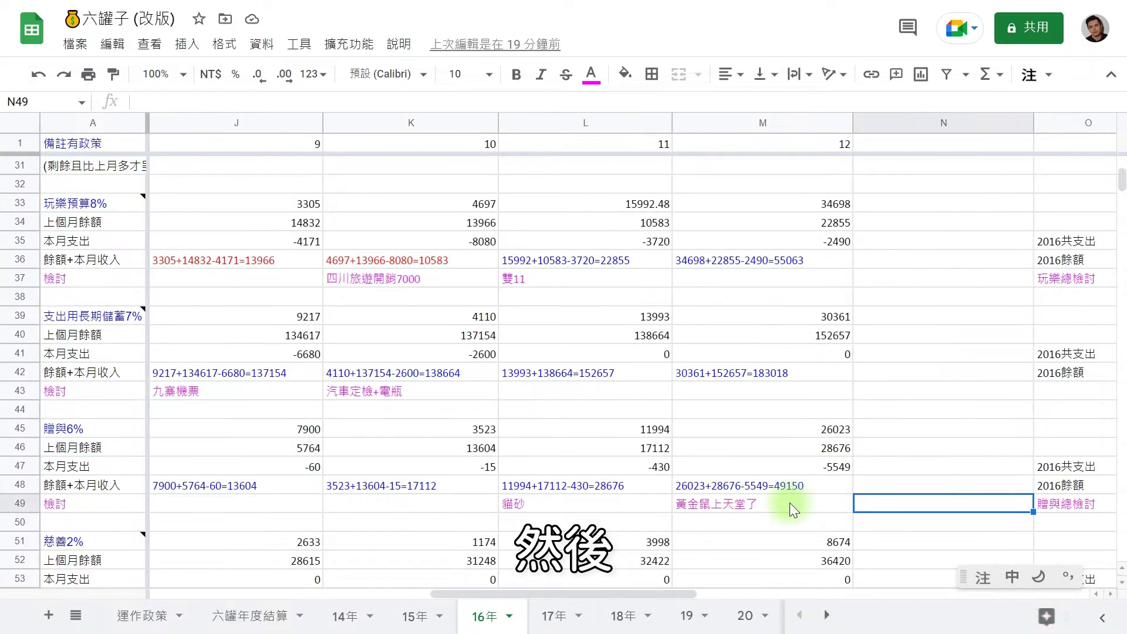
pyautogui.press('Left')
pyautogui.press('Left')
pyautogui.press('Right')
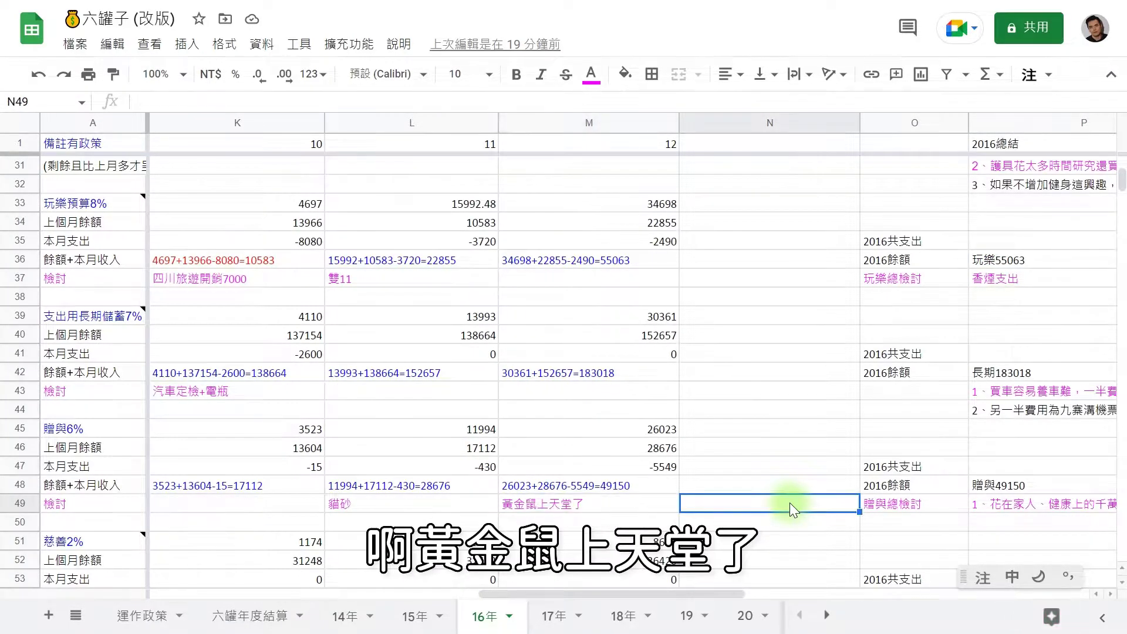
# Read the 贈與總檢討 note in the 2016總結 column
pyautogui.press('Right')
pyautogui.press('Right')
pyautogui.press('Down')
pyautogui.press('Down')
pyautogui.press('Up')
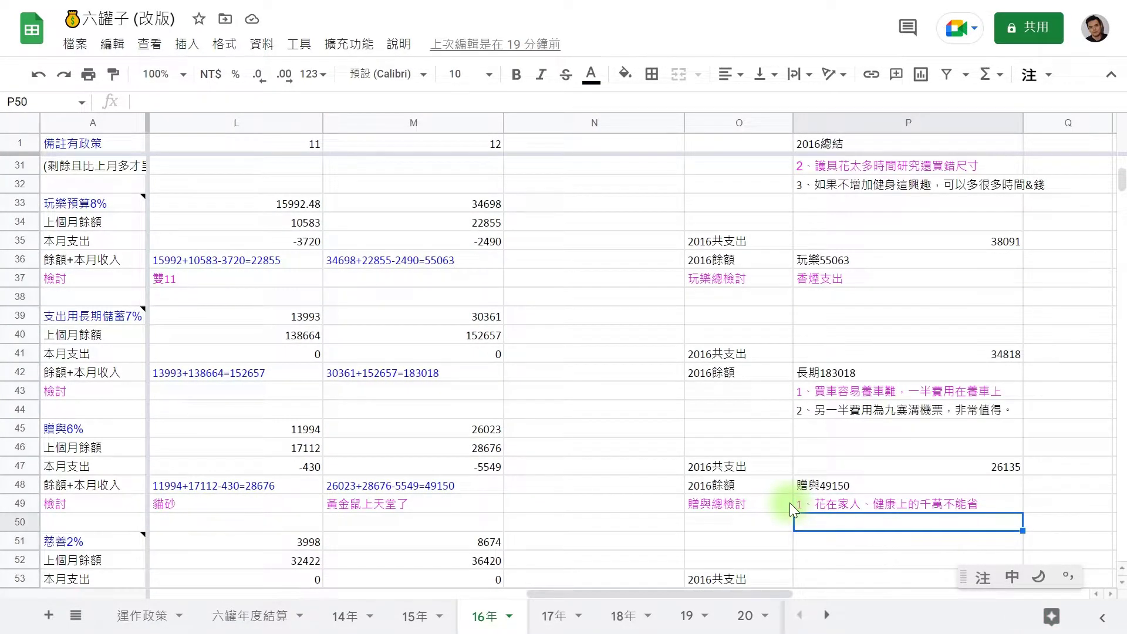
pyautogui.press('Up')
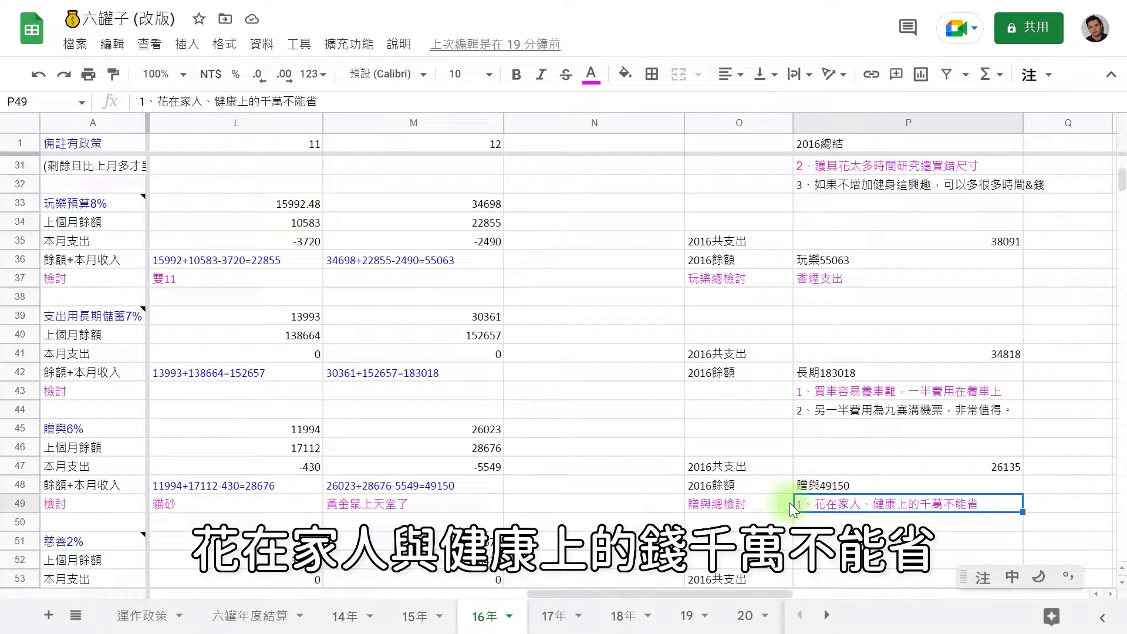
# Go down to the 慈善 jar's 2016餘額 and back along that row to its November balance
pyautogui.press('Down')
pyautogui.press('Down')
pyautogui.press('Down')
pyautogui.press('Down')
pyautogui.press('Down')
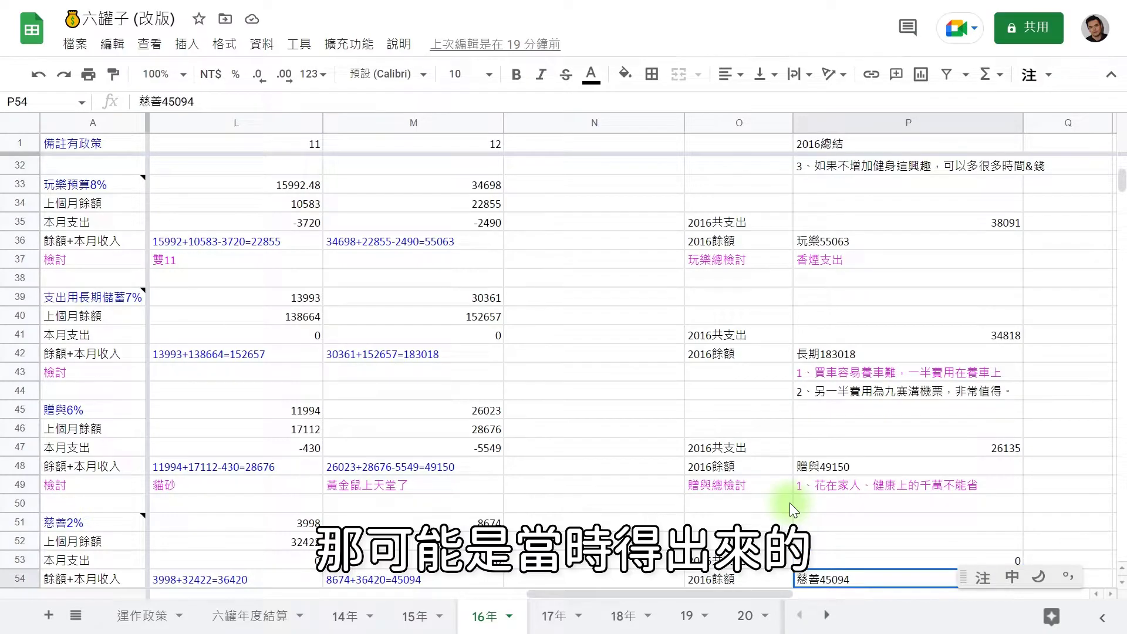
pyautogui.press('Left')
pyautogui.press('Left')
pyautogui.press('Left')
pyautogui.press('Left')
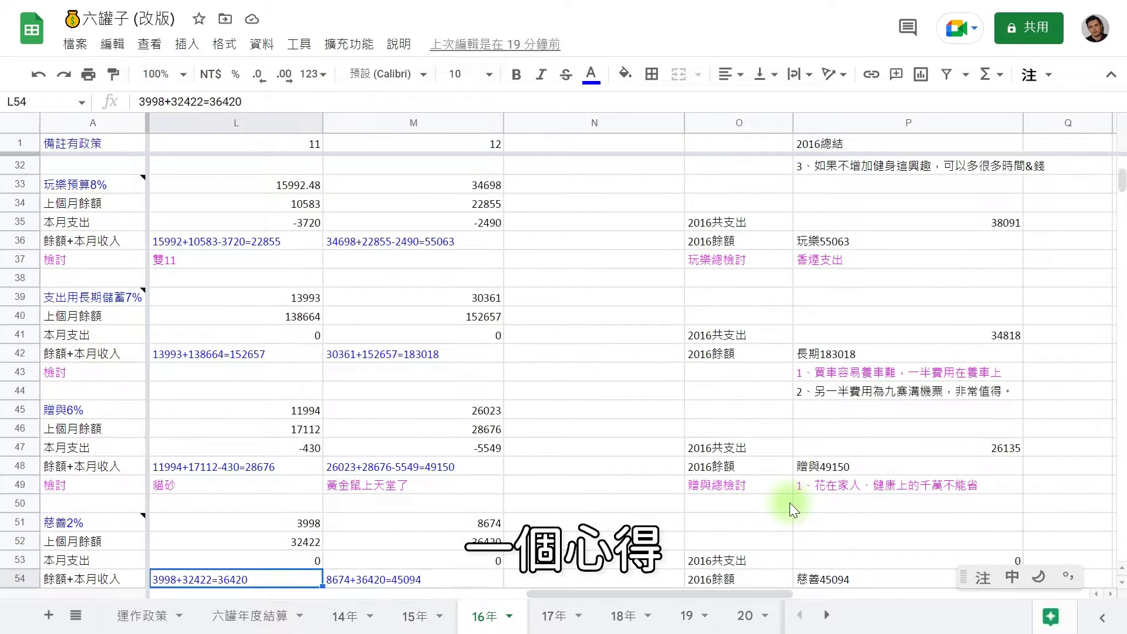
# Return to the start of the 慈善2% jar's 餘額+本月收入 row and view the first months
pyautogui.press('Home')
pyautogui.press('Down')
pyautogui.press('Down')
pyautogui.press('Up')
pyautogui.press('Up')
pyautogui.press('Right')
pyautogui.press('Right')
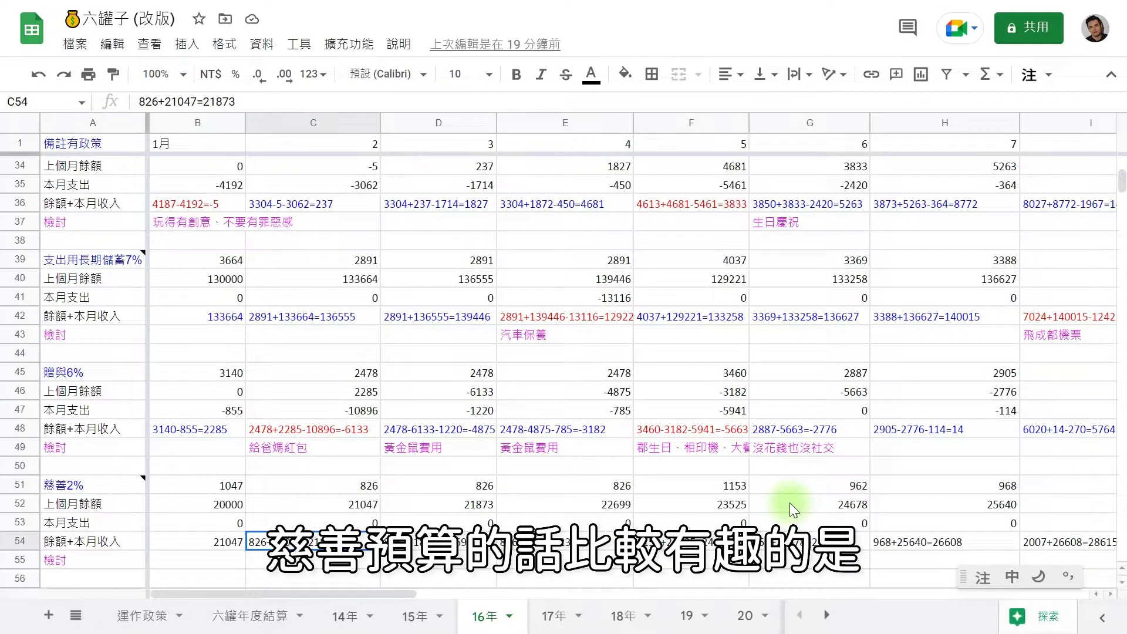
# Follow the 慈善2% jar's 餘額+本月收入 row across the months to its December accumulated balance
pyautogui.press('Left')
pyautogui.press('Right')
pyautogui.press('Right')
pyautogui.press('Right')
pyautogui.press('Right')
pyautogui.press('Right')
pyautogui.press('Right')
pyautogui.press('Right')
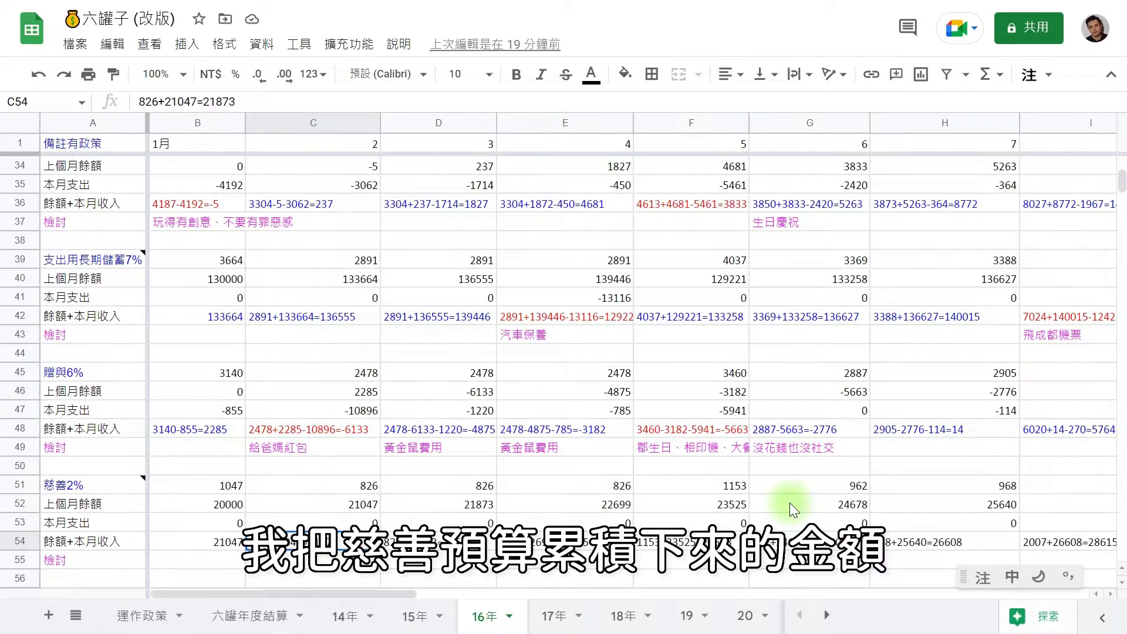
pyautogui.press('Right')
pyautogui.press('Right')
pyautogui.press('Right')
pyautogui.press('Right')
pyautogui.press('Right')
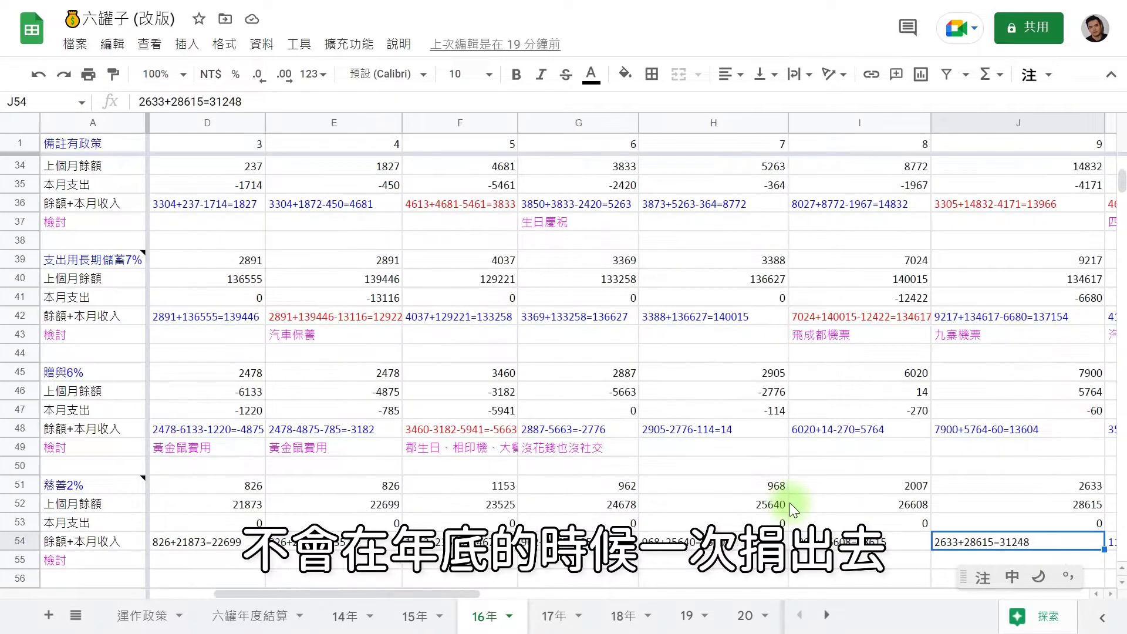
pyautogui.press('Right')
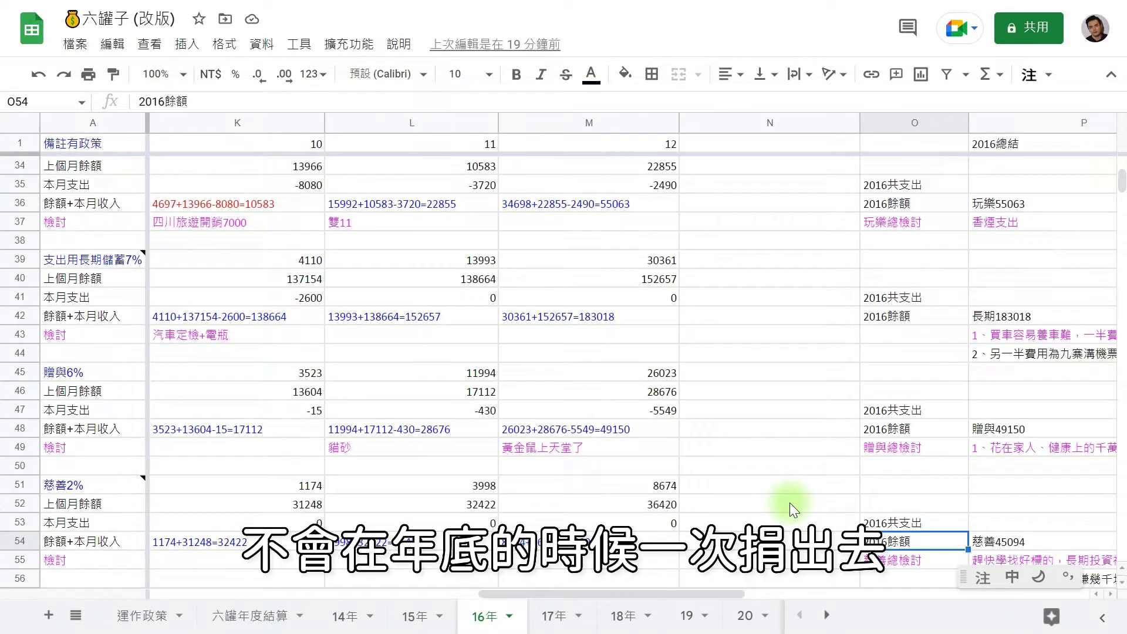
pyautogui.press('Left')
pyautogui.press('Left')
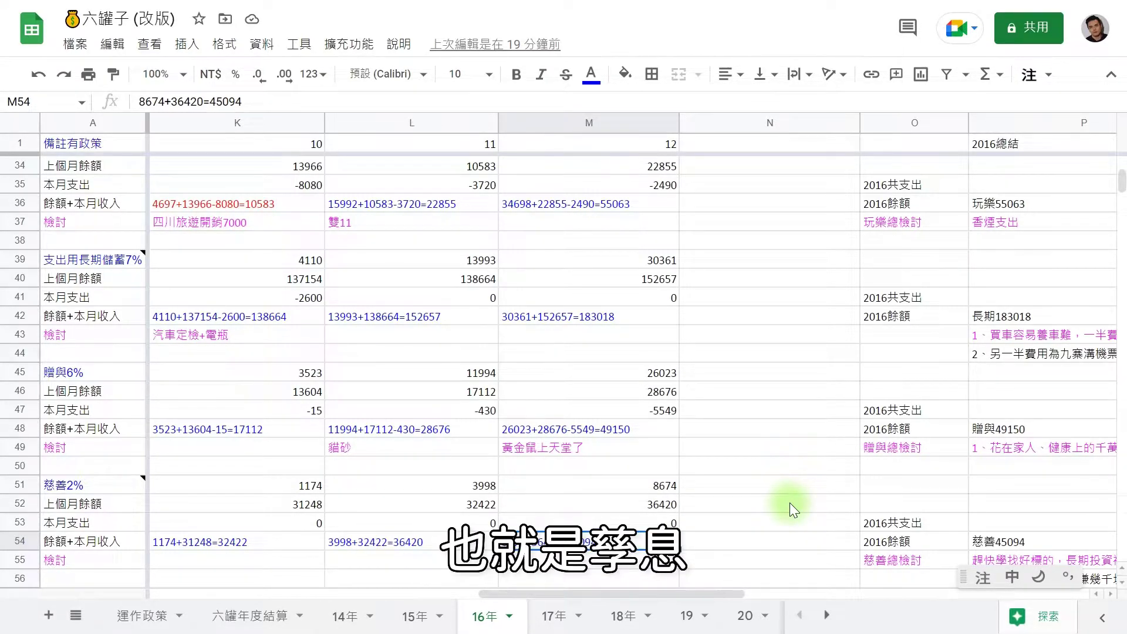
pyautogui.press('Left')
pyautogui.press('Right')
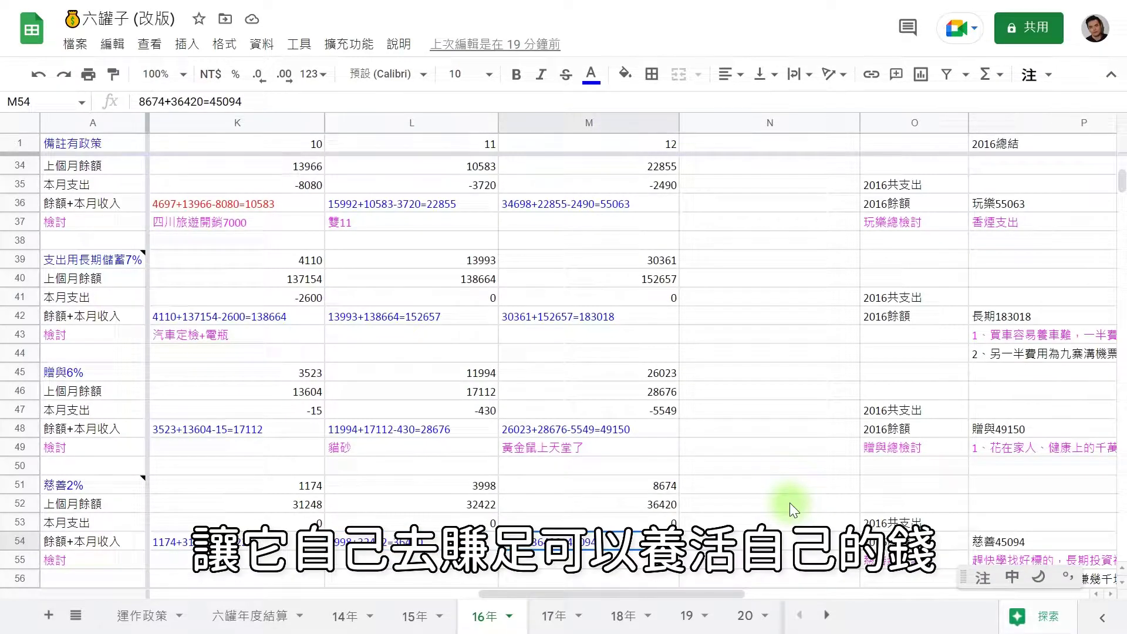
pyautogui.press('Right')
pyautogui.press('Left')
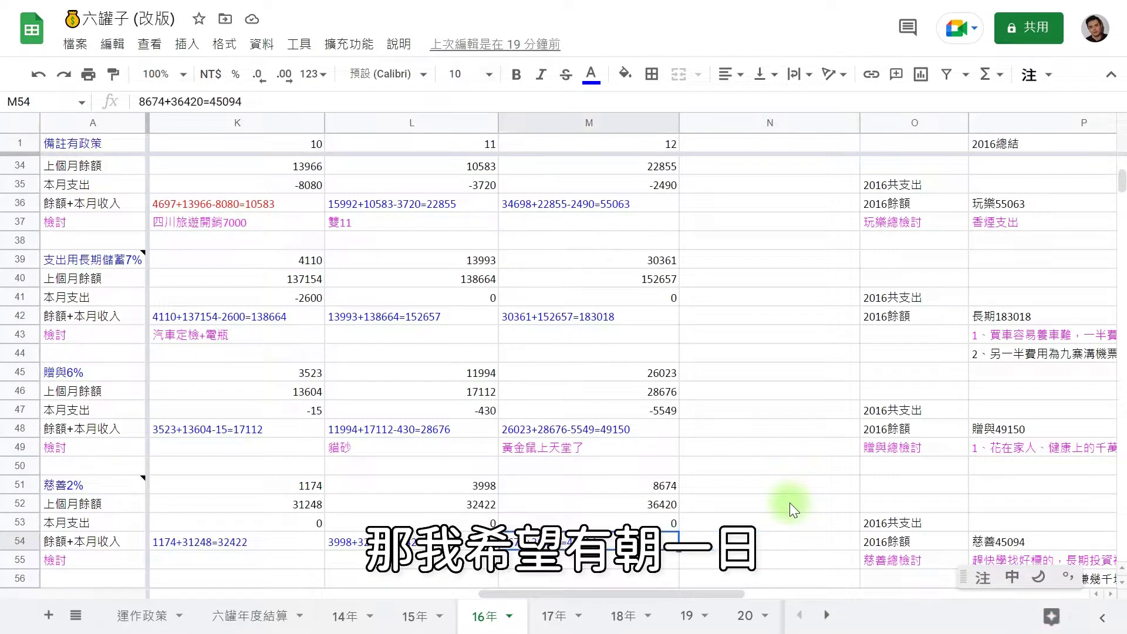
pyautogui.press('Left')
pyautogui.press('Right')
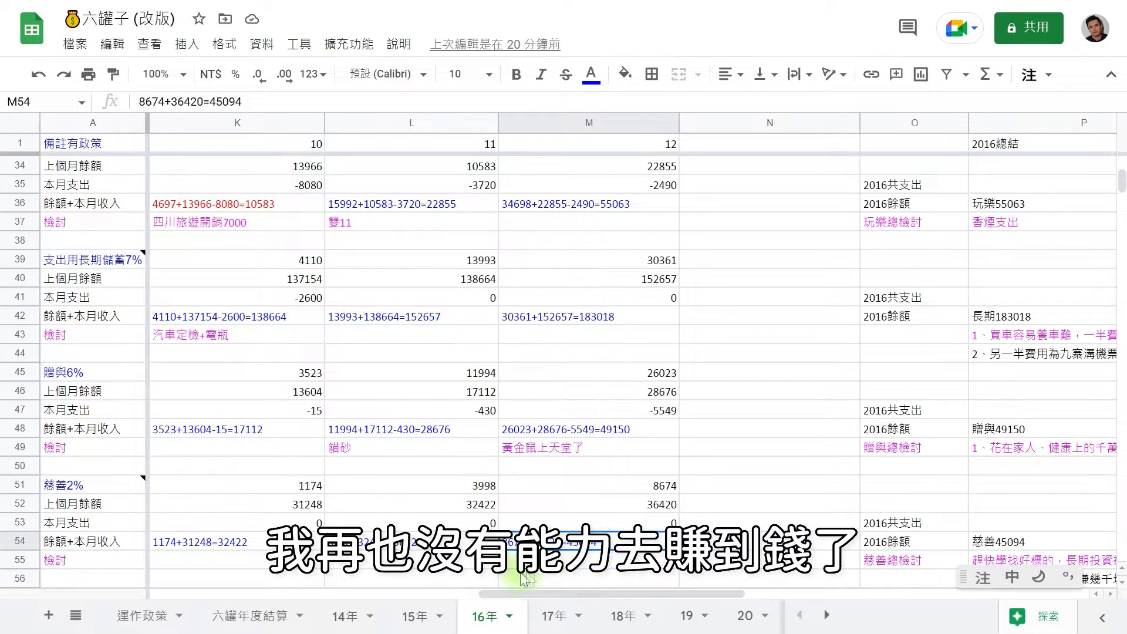
pyautogui.click(704, 537)
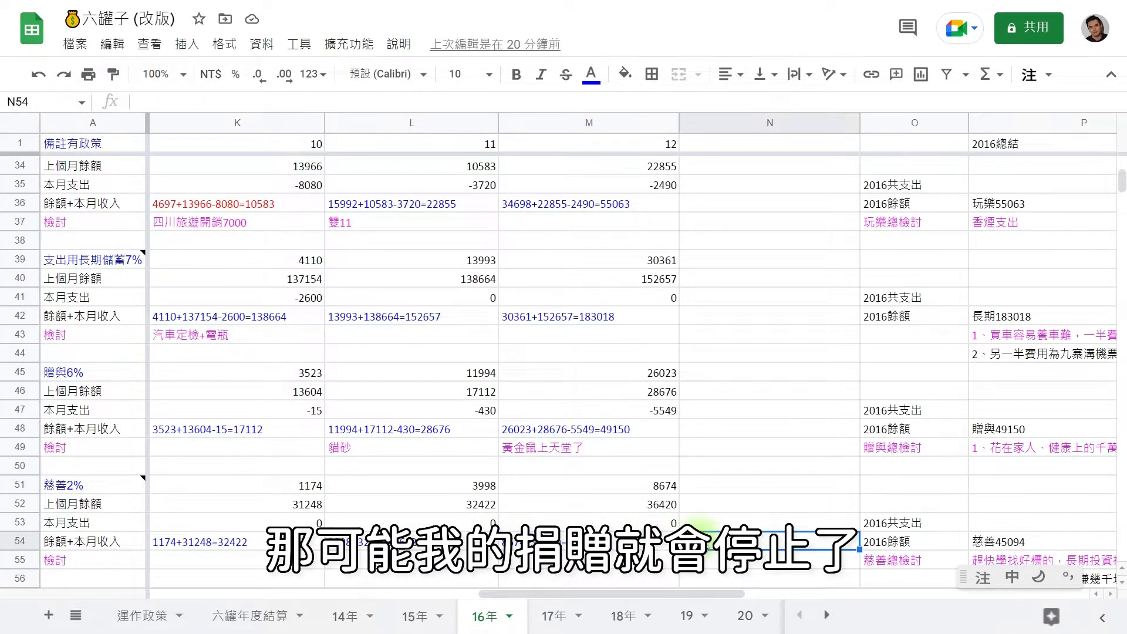
pyautogui.click(614, 539)
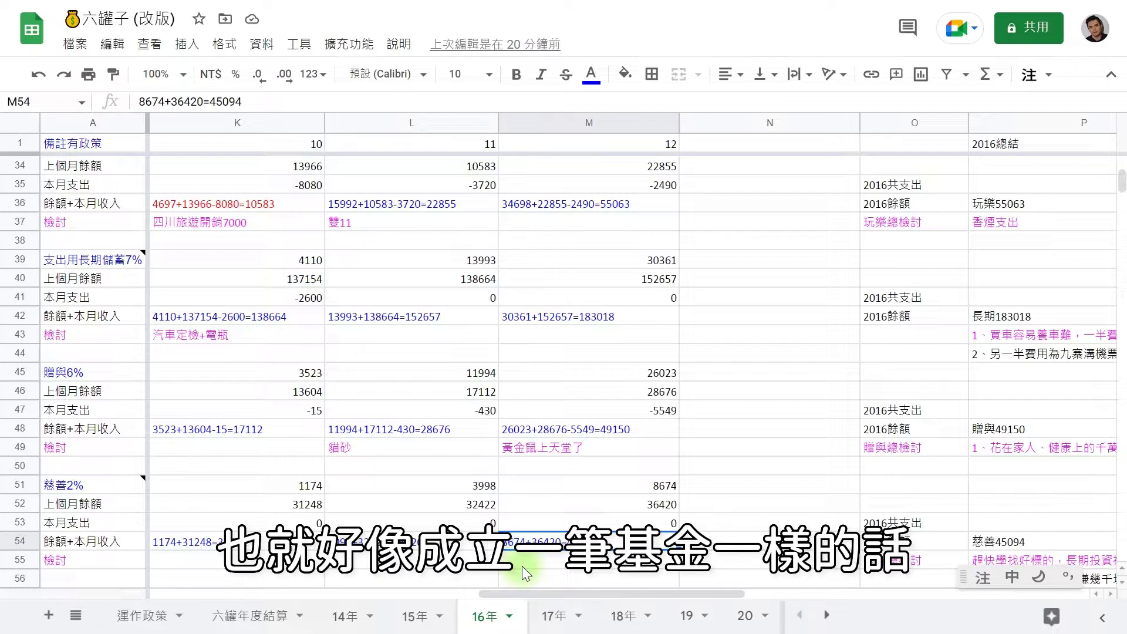
pyautogui.click(627, 555)
pyautogui.click(641, 535)
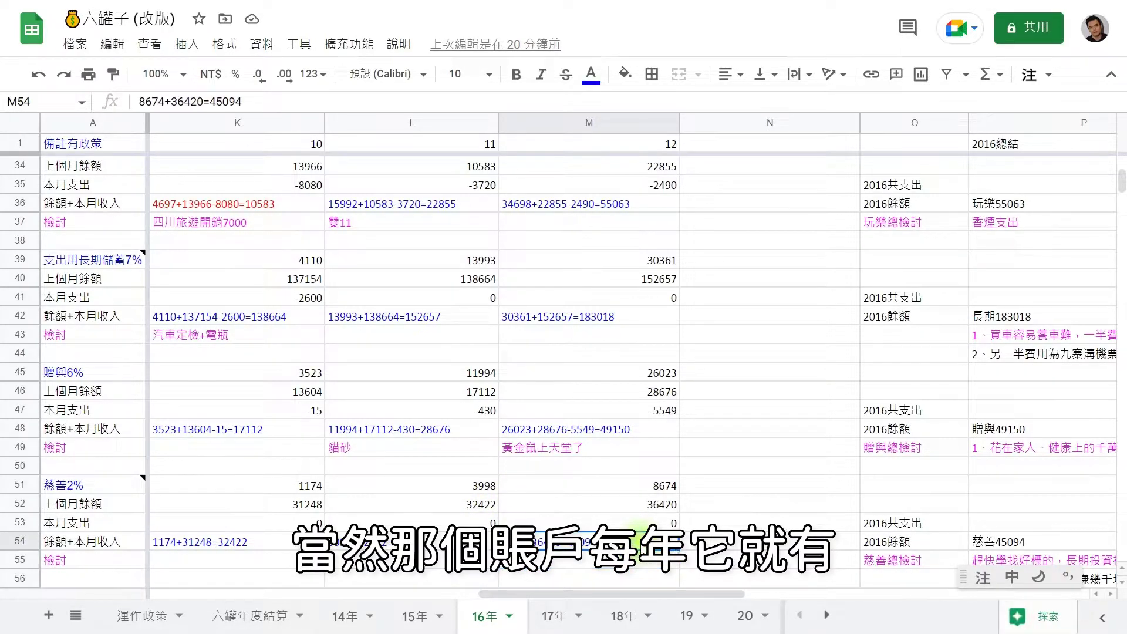
pyautogui.click(715, 537)
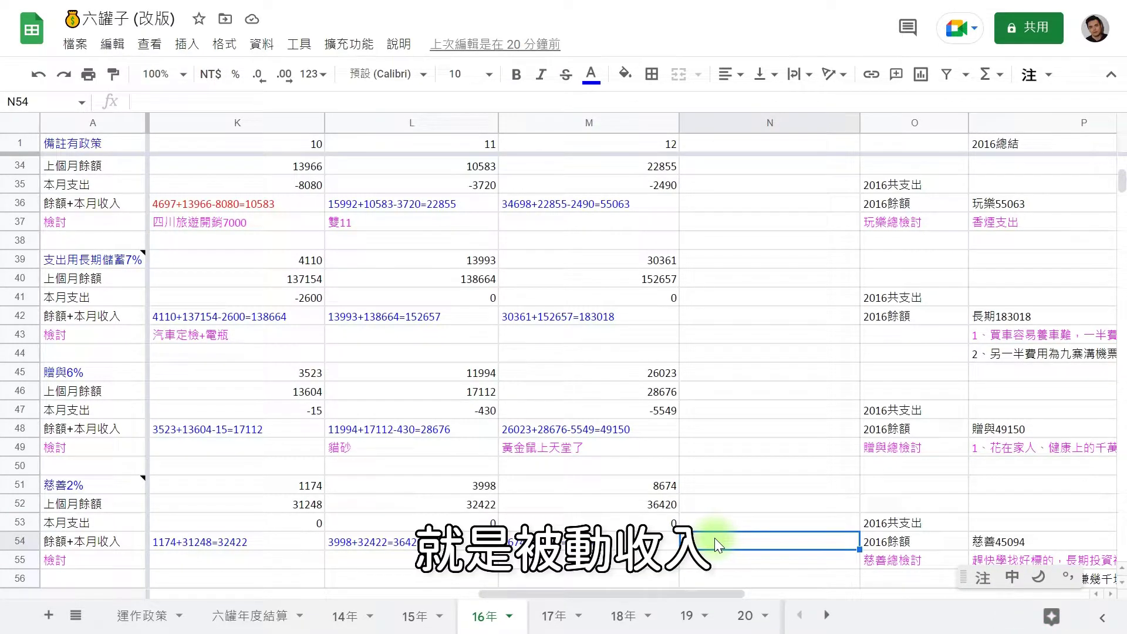
# Read the 慈善總檢討 notes about long-term investing and passive income in the 2016總結 column
pyautogui.press('Left')
pyautogui.press('Right')
pyautogui.press('Right')
pyautogui.press('Down')
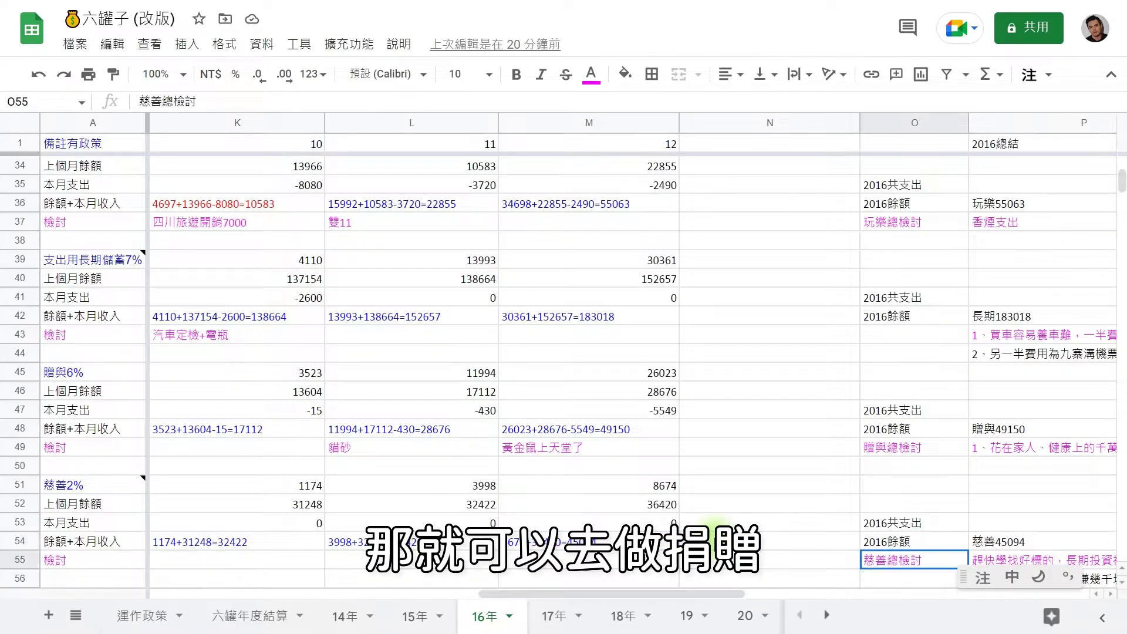
pyautogui.press('Down')
pyautogui.press('Down')
pyautogui.press('Down')
pyautogui.press('Down')
pyautogui.press('Down')
pyautogui.press('Up')
pyautogui.press('Up')
pyautogui.press('Up')
pyautogui.press('Right')
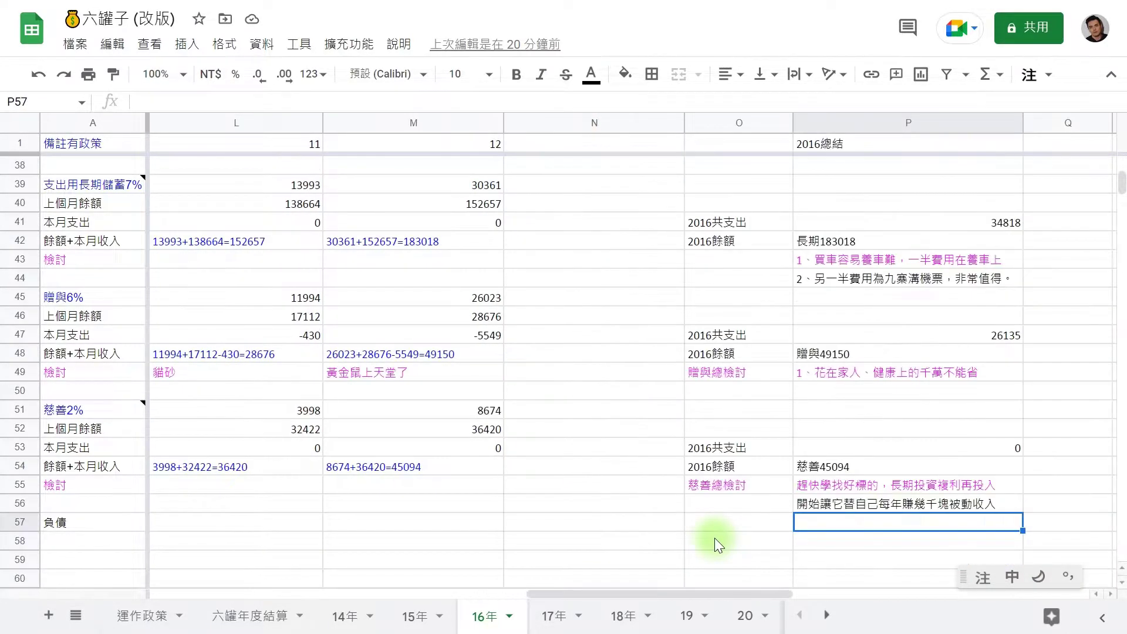
pyautogui.press('Right')
pyautogui.press('Right')
pyautogui.press('Up')
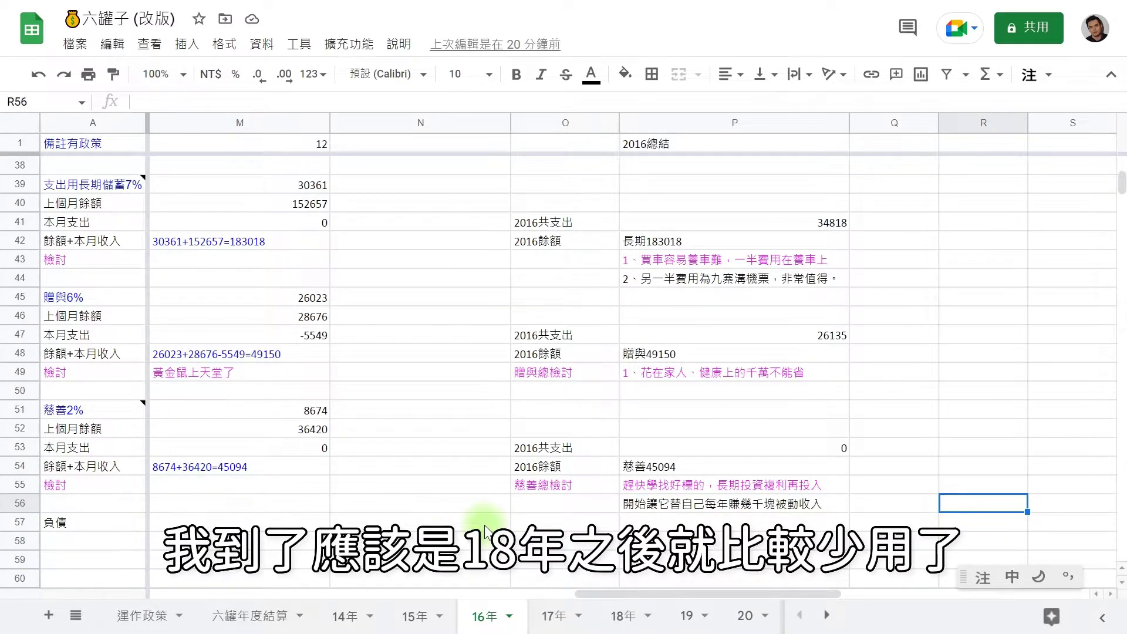
# Look at the 17年 and 18年 sheets and return to the top rows of the 16年 sheet
pyautogui.click(554, 615)
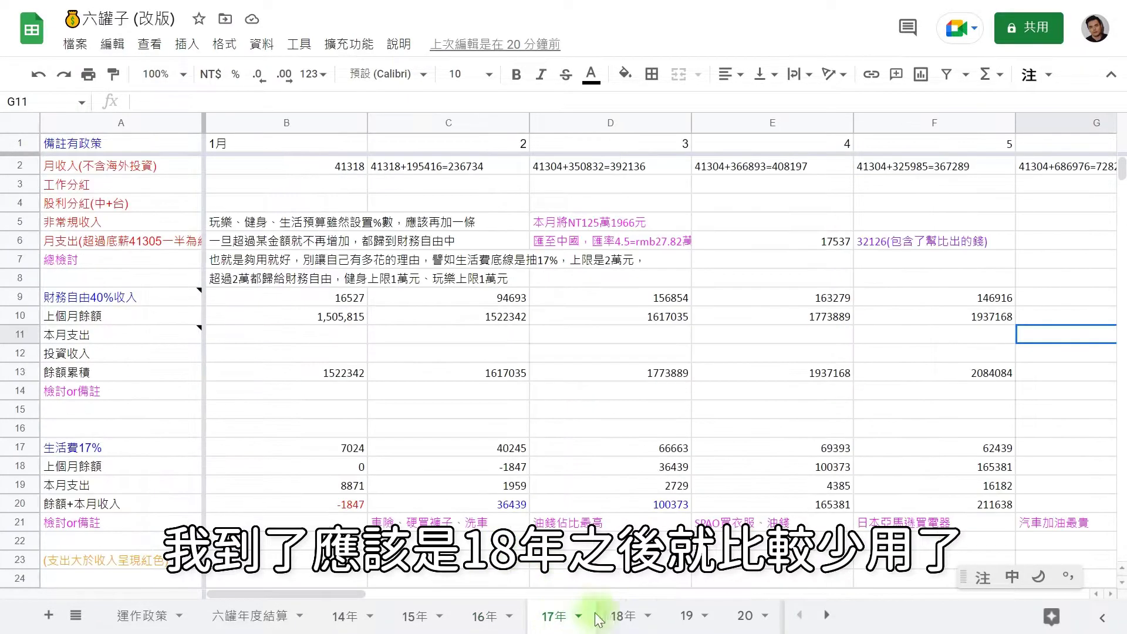
pyautogui.click(637, 613)
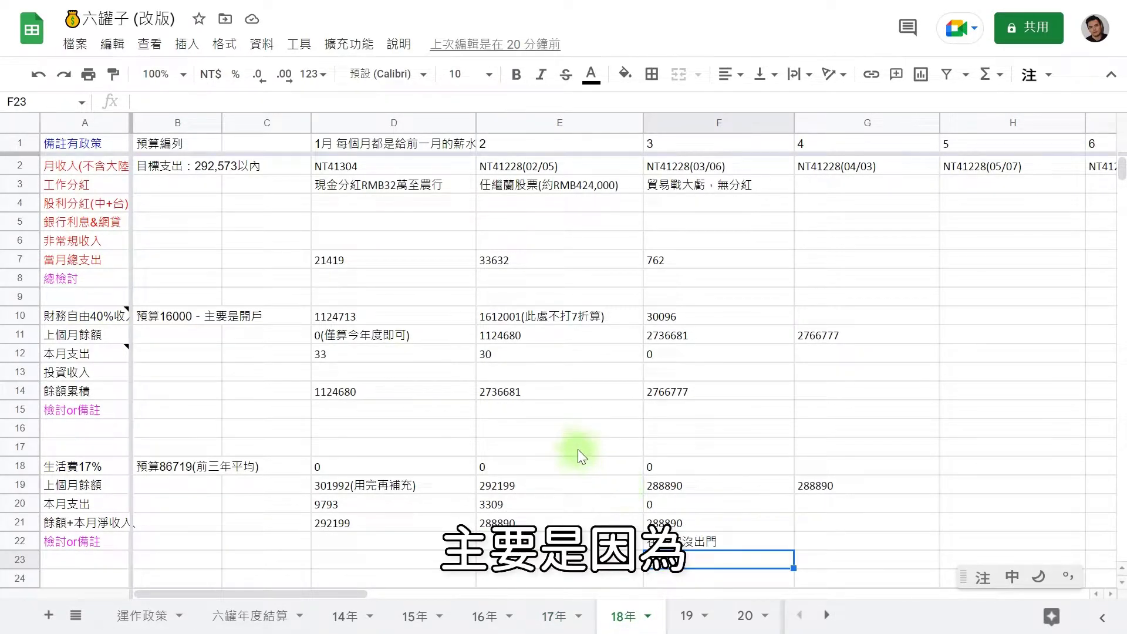
pyautogui.click(487, 616)
pyautogui.scroll(12, 517, 379)
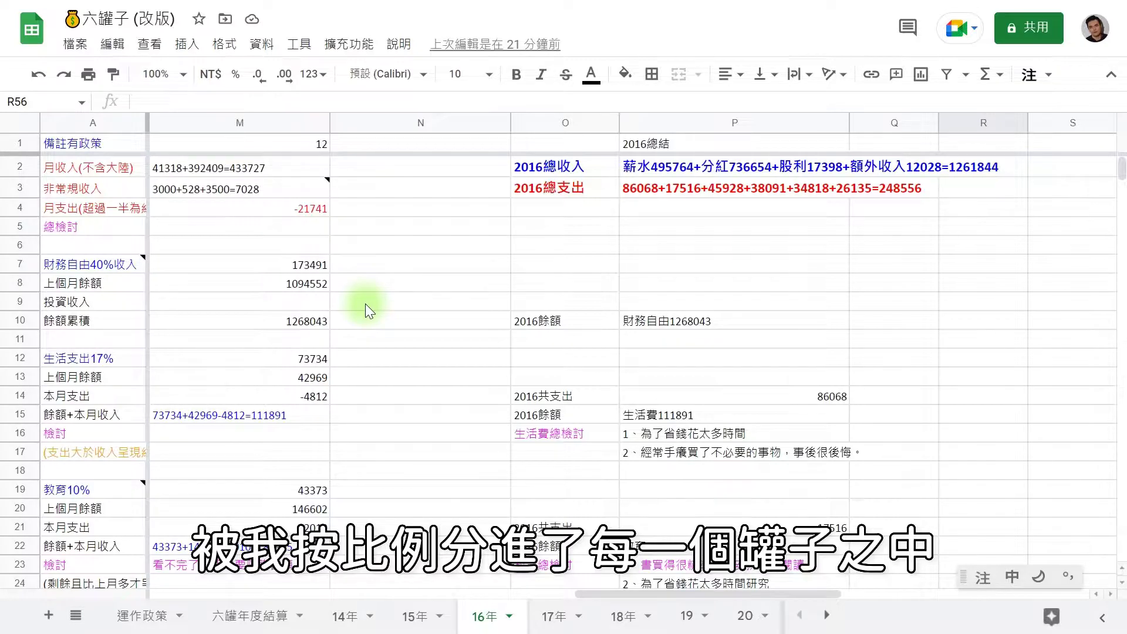
# Go back along the 16年 sheet's 總檢討 row from December to July
pyautogui.click(297, 229)
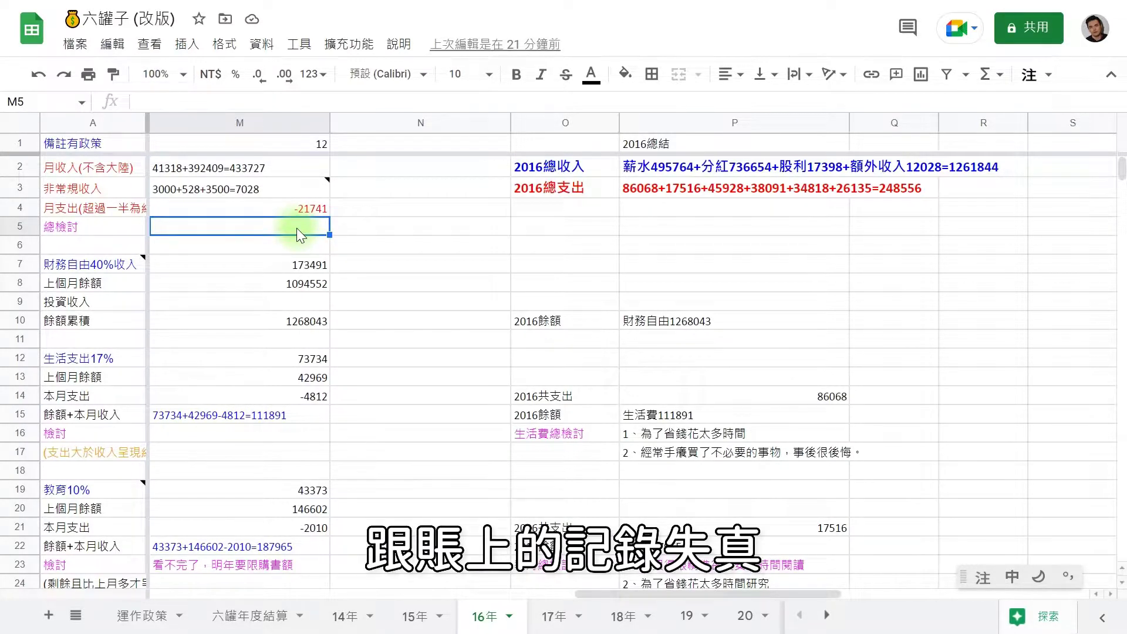
pyautogui.press('Left')
pyautogui.press('Left')
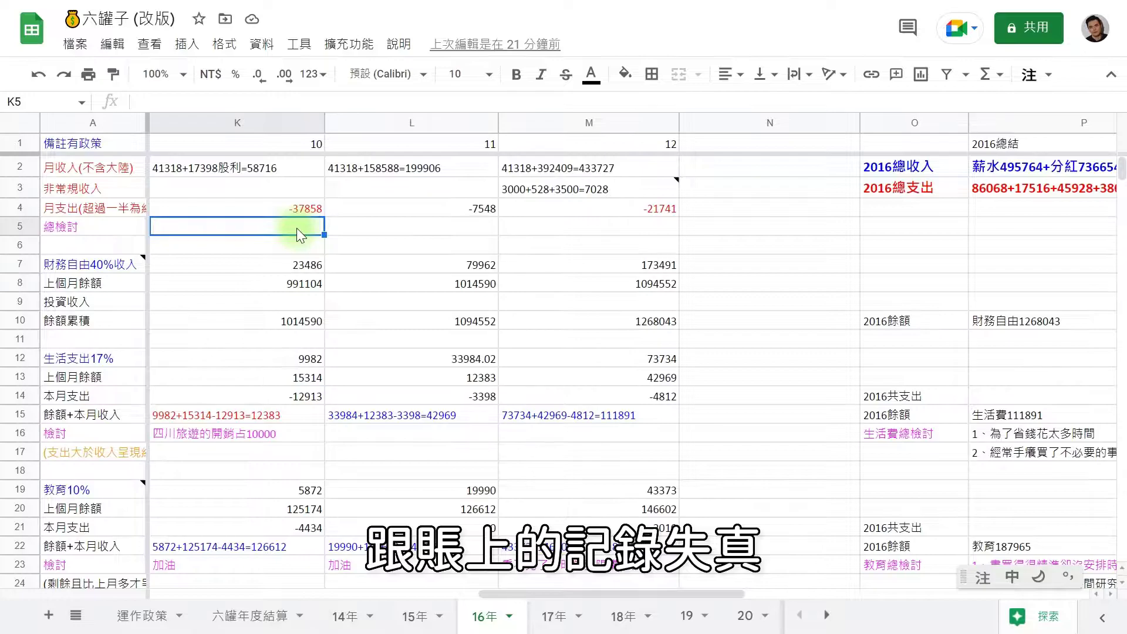
pyautogui.press('Left')
pyautogui.press('Left')
pyautogui.press('Left')
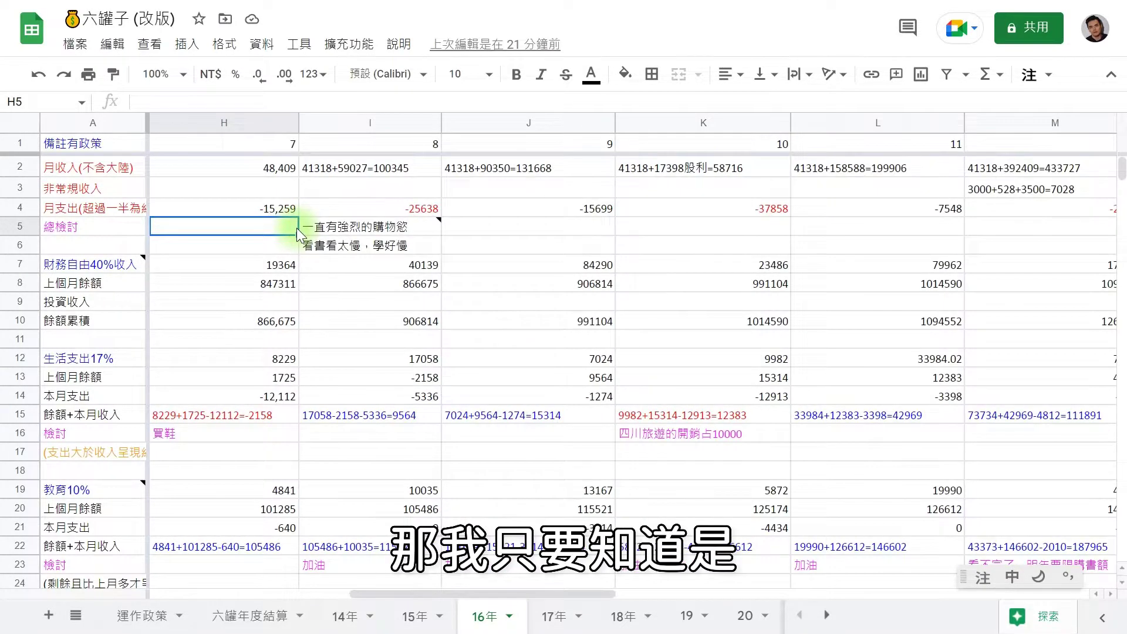
# Switch to the 六罐年度結算 sheet and compare the 總支出 figures and 檢討 notes for 2015 to 2017
pyautogui.press('Left')
pyautogui.press('Left')
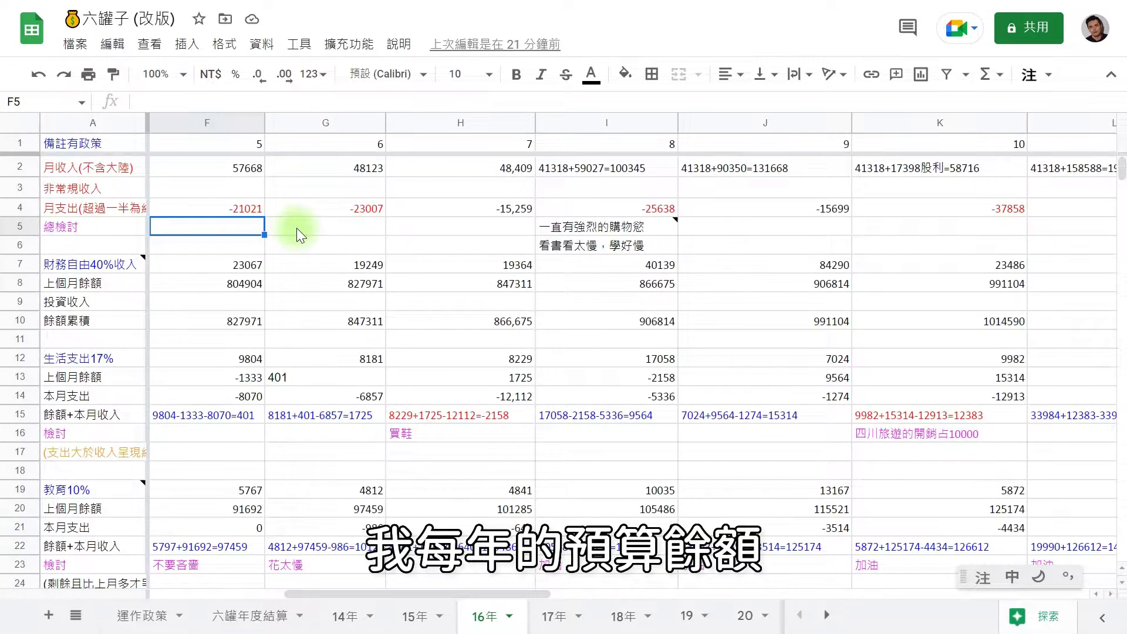
pyautogui.press('Down')
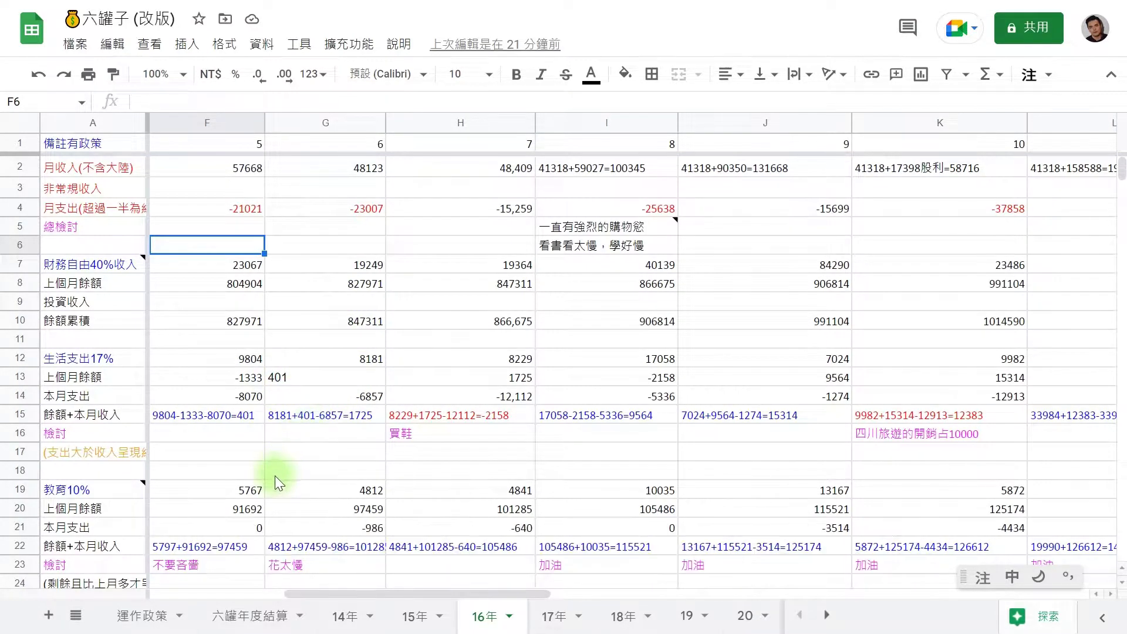
pyautogui.click(254, 624)
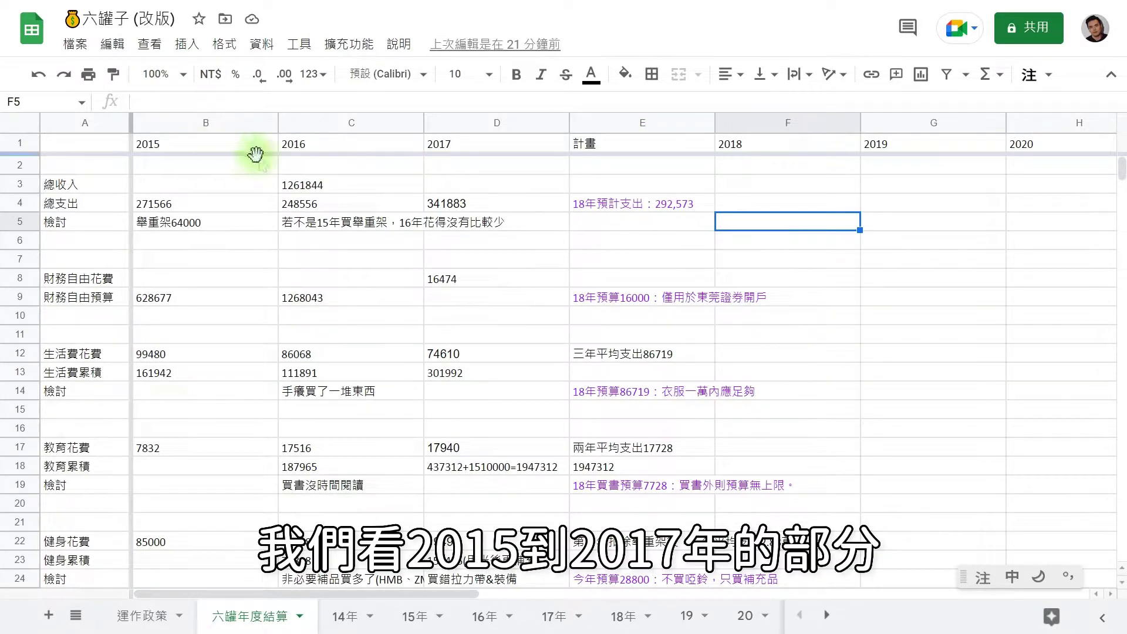
pyautogui.click(460, 201)
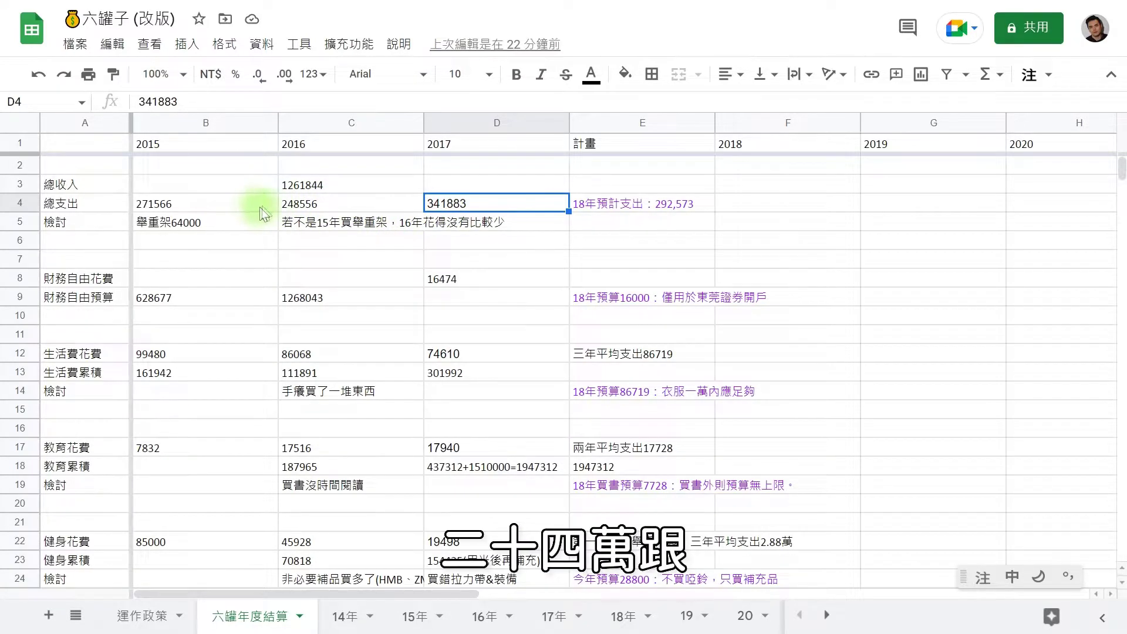
pyautogui.click(457, 222)
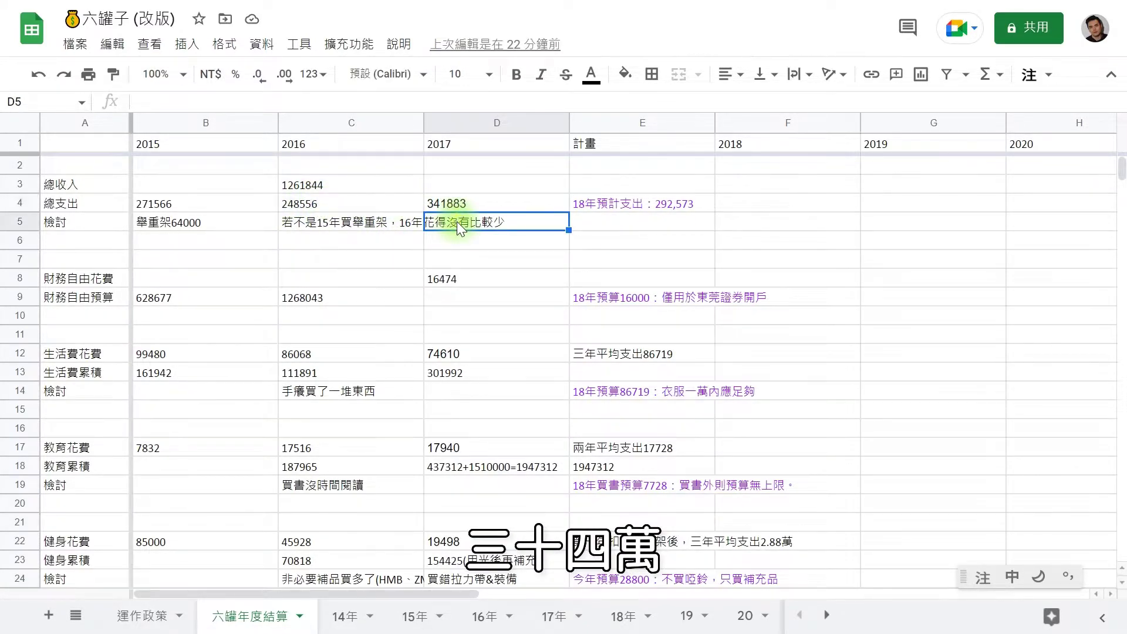
pyautogui.click(473, 204)
pyautogui.click(467, 242)
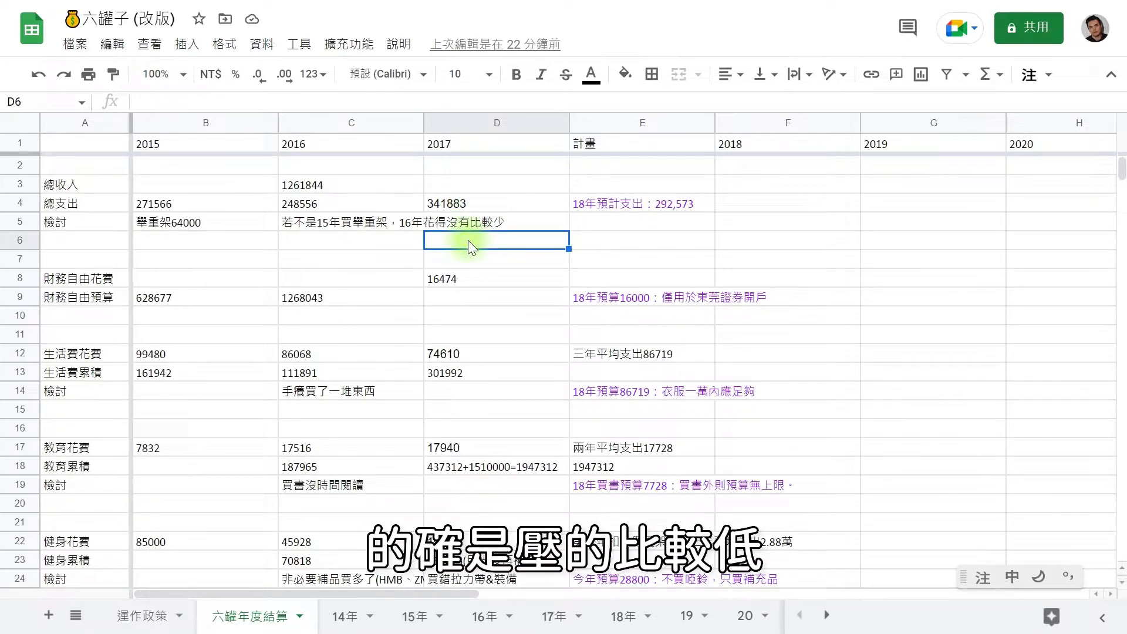
# Go down the 2017 column of the yearly settlement from 財務自由 through 生活費 and 教育 to the 健身 jar
pyautogui.press('Down')
pyautogui.press('Down')
pyautogui.press('Down')
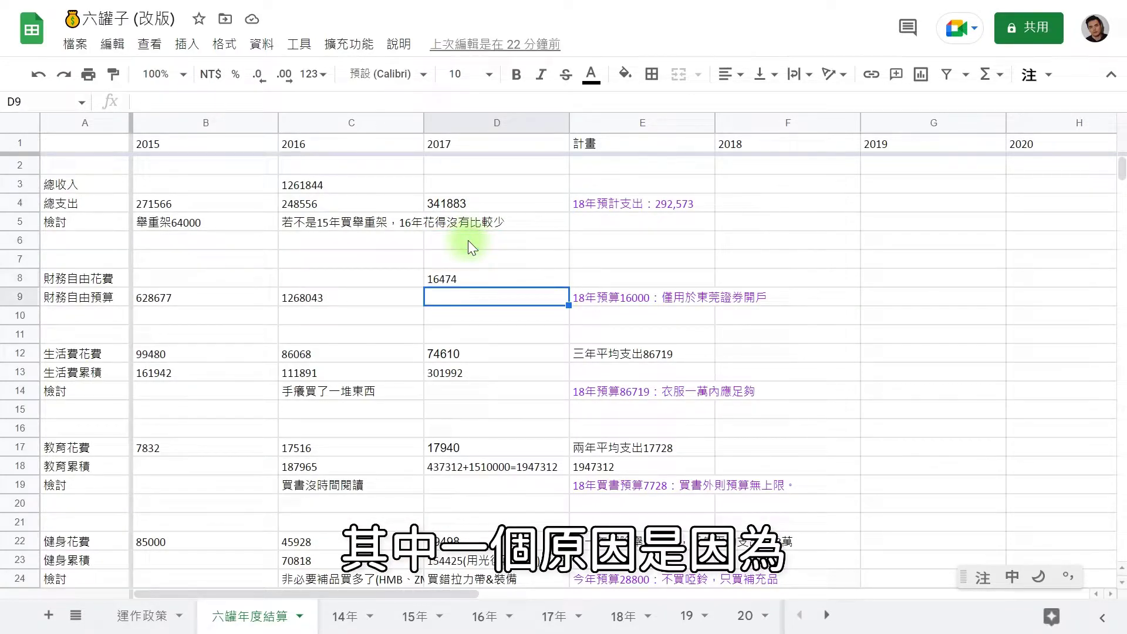
pyautogui.press('Down')
pyautogui.press('Down')
pyautogui.press('Down')
pyautogui.press('Down')
pyautogui.press('Down')
pyautogui.press('Down')
pyautogui.press('Down')
pyautogui.press('Down')
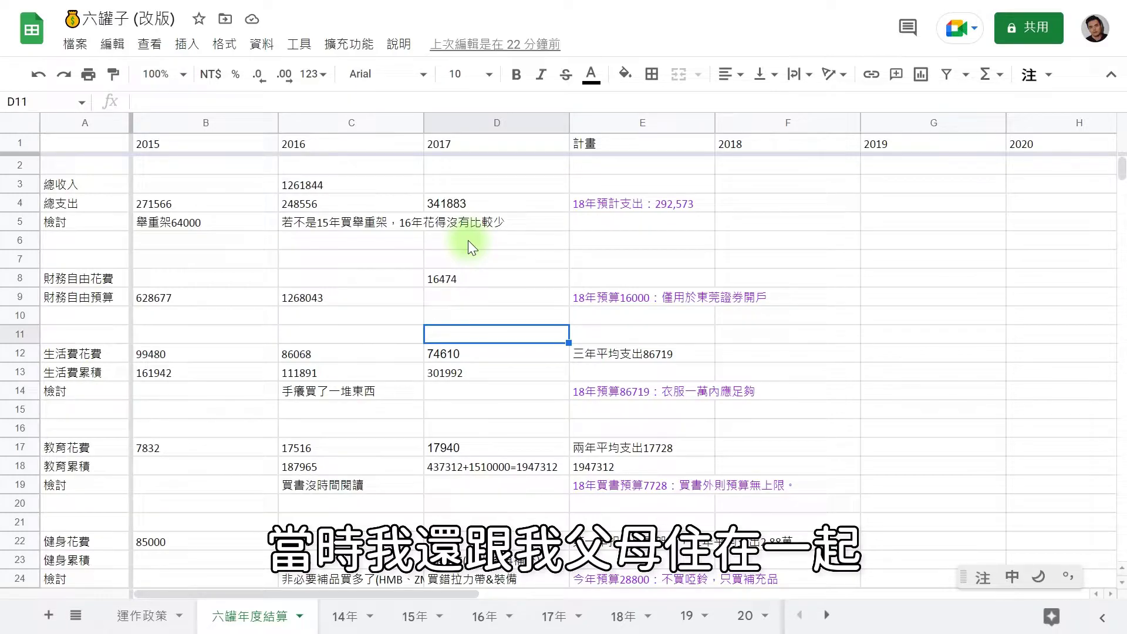
pyautogui.press('Down')
pyautogui.press('Down')
pyautogui.press('Down')
pyautogui.press('Down')
pyautogui.press('Down')
pyautogui.press('Down')
pyautogui.press('Down')
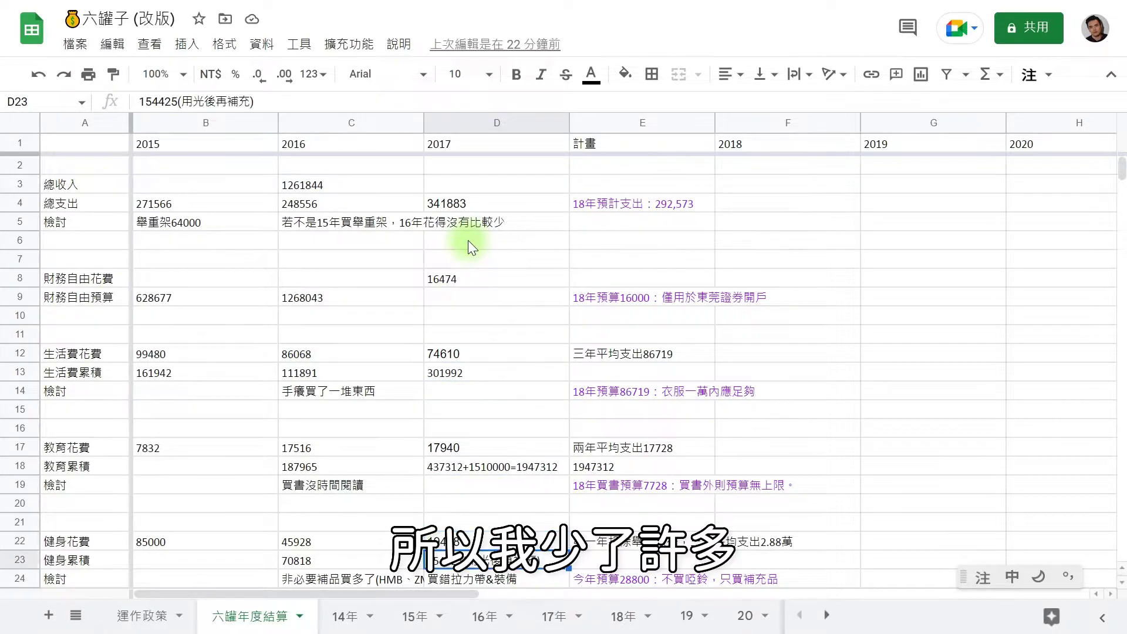
pyautogui.press('Down')
pyautogui.press('Down')
# Return up the 2017 column to the 總支出 review and move across to the 2015 column
pyautogui.press('Up')
pyautogui.press('Up')
pyautogui.press('Up')
pyautogui.press('Up')
pyautogui.press('Up')
pyautogui.press('Up')
pyautogui.press('Up')
pyautogui.press('Up')
pyautogui.press('Up')
pyautogui.press('Up')
pyautogui.press('Up')
pyautogui.press('Up')
pyautogui.press('Up')
pyautogui.press('Up')
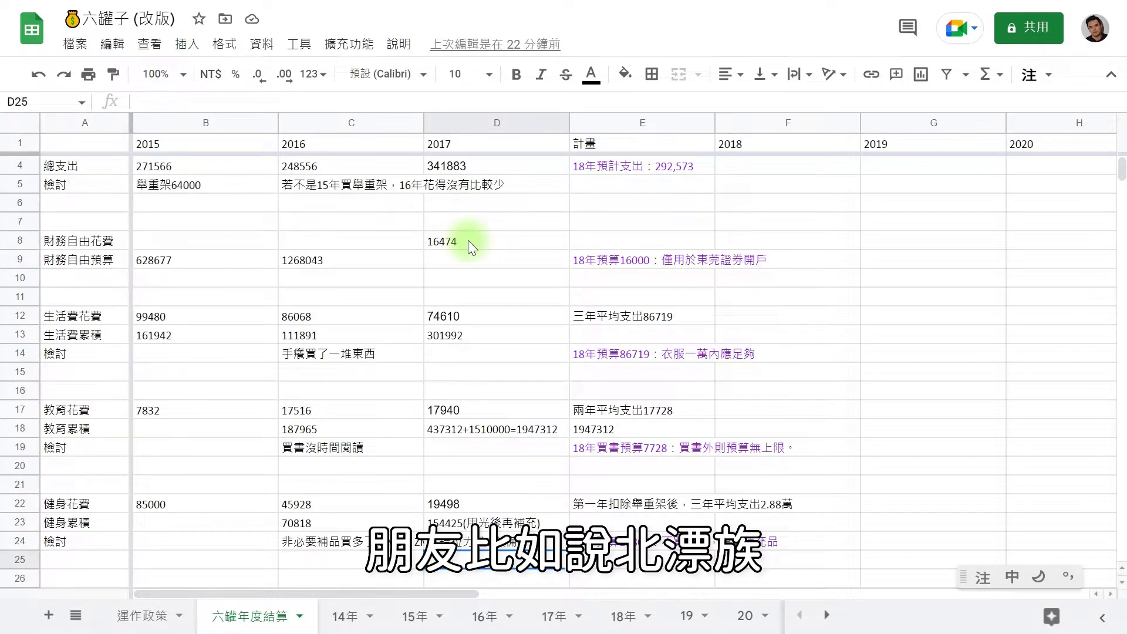
pyautogui.press('Up')
pyautogui.press('Up')
pyautogui.press('Up')
pyautogui.press('Up')
pyautogui.press('Up')
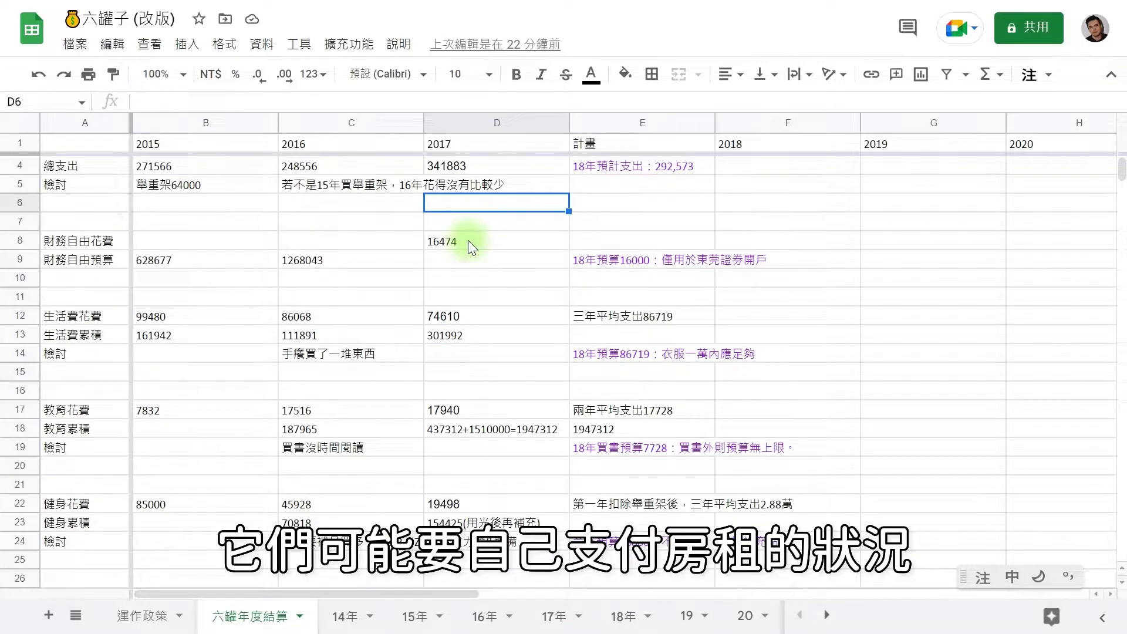
pyautogui.press('Left')
pyautogui.press('Left')
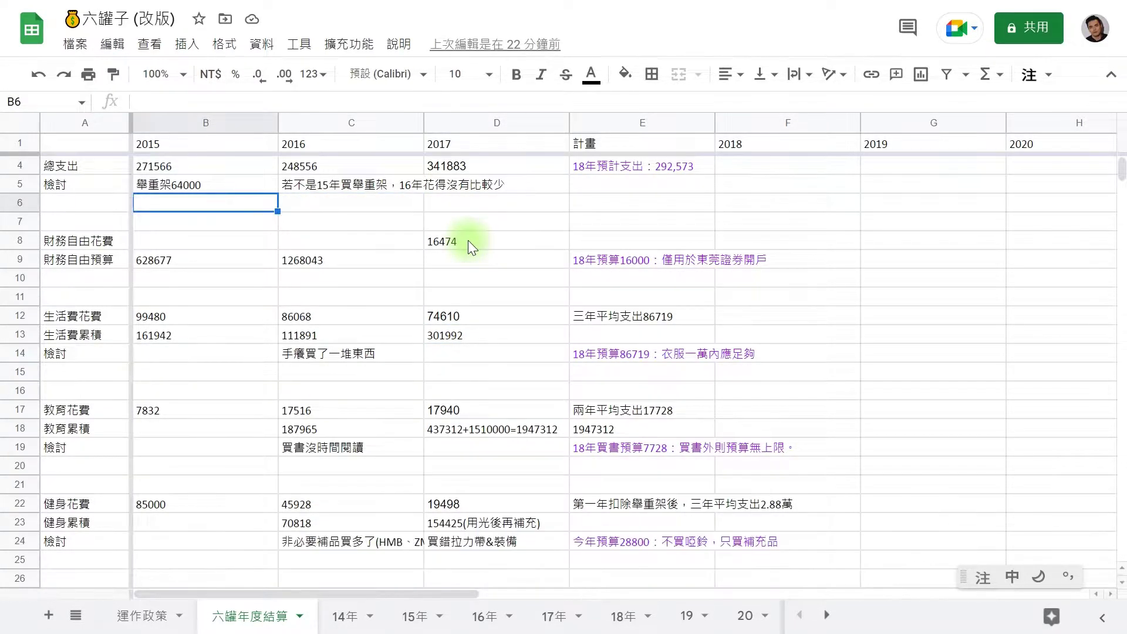
# Review the yearly 財務自由, 生活費 and 教育 summaries, going from the 2015 column to the 2017 column
pyautogui.press('Down')
pyautogui.press('Down')
pyautogui.press('Down')
pyautogui.press('Down')
pyautogui.press('Down')
pyautogui.press('Down')
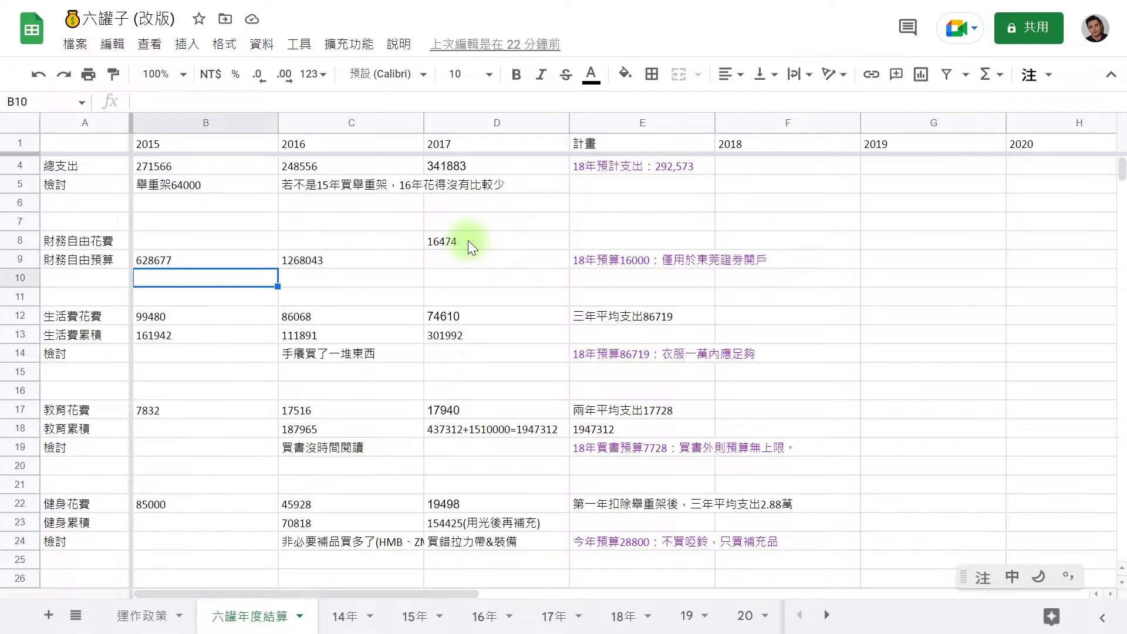
pyautogui.press('Right')
pyautogui.press('Right')
pyautogui.press('Down')
pyautogui.press('Down')
pyautogui.press('Down')
pyautogui.press('Down')
pyautogui.press('Down')
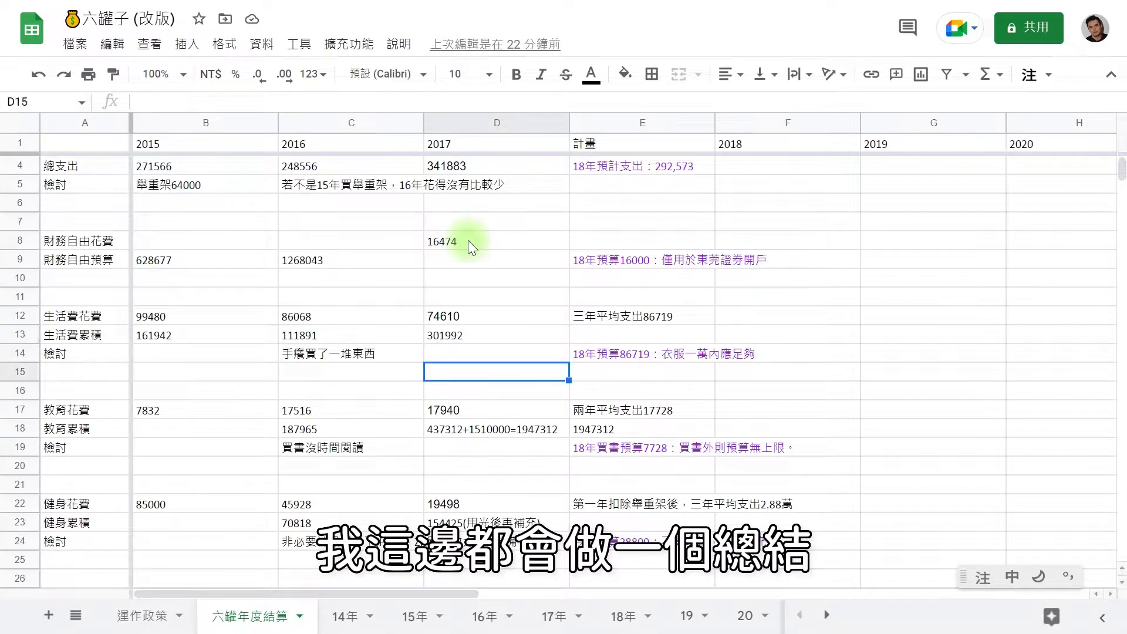
pyautogui.press('Down')
pyautogui.press('Down')
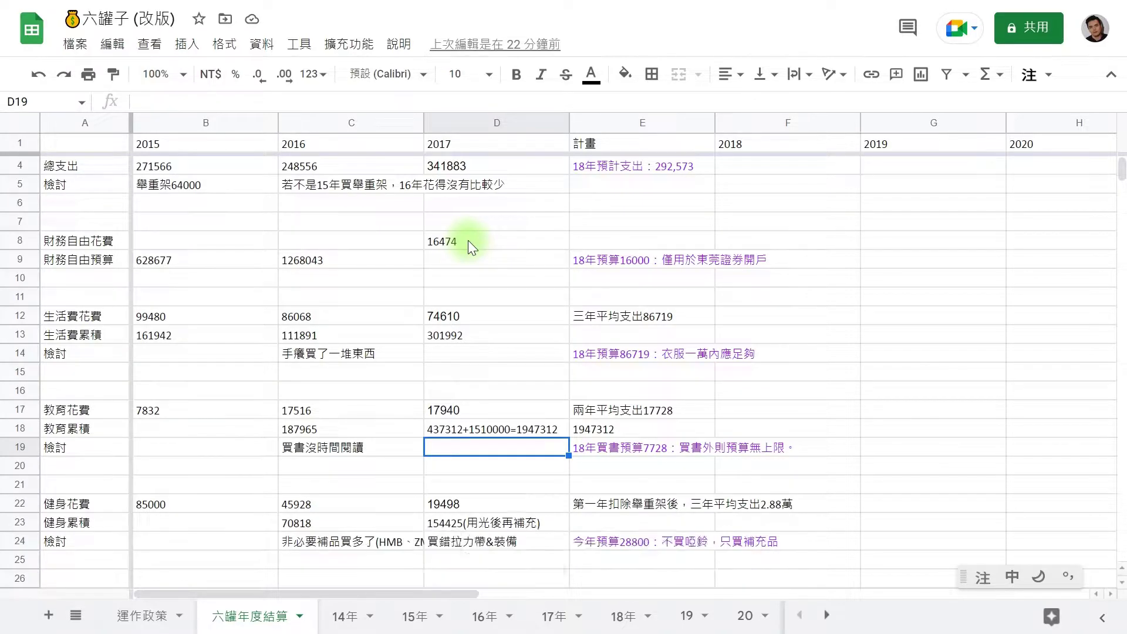
# Follow the 2016 column down through the 健身, 玩樂 and 長期 jar summaries and their 檢討 notes
pyautogui.press('Left')
pyautogui.press('Down')
pyautogui.press('Down')
pyautogui.press('Down')
pyautogui.press('Down')
pyautogui.press('Down')
pyautogui.press('Down')
pyautogui.press('Down')
pyautogui.press('Down')
pyautogui.press('Down')
pyautogui.press('Down')
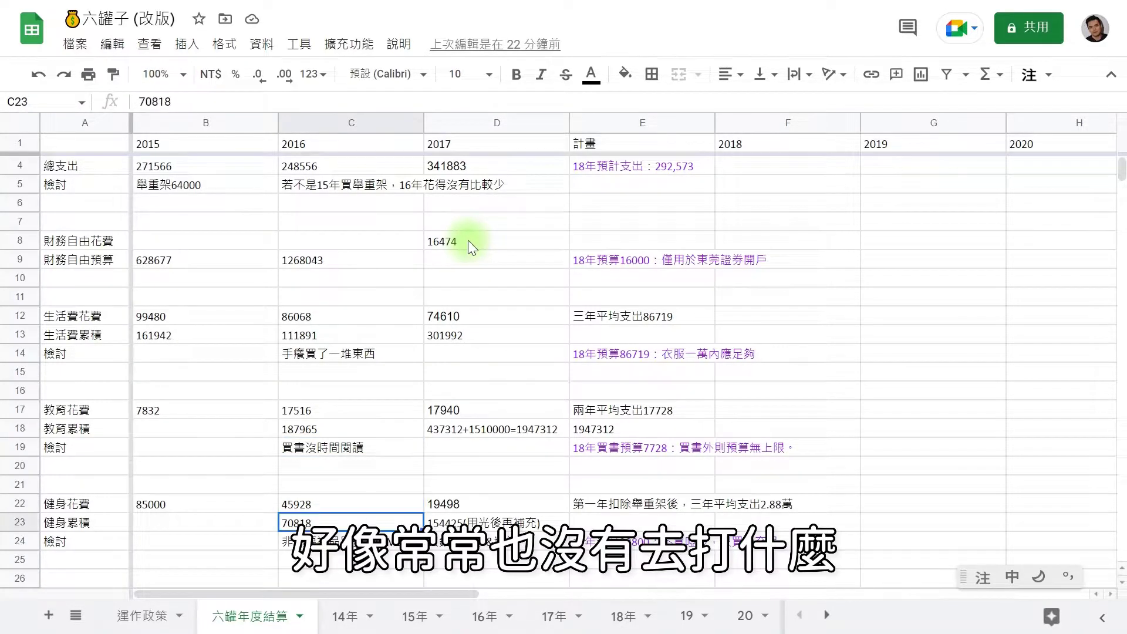
pyautogui.press('Down')
pyautogui.press('Down')
pyautogui.press('Down')
pyautogui.press('Down')
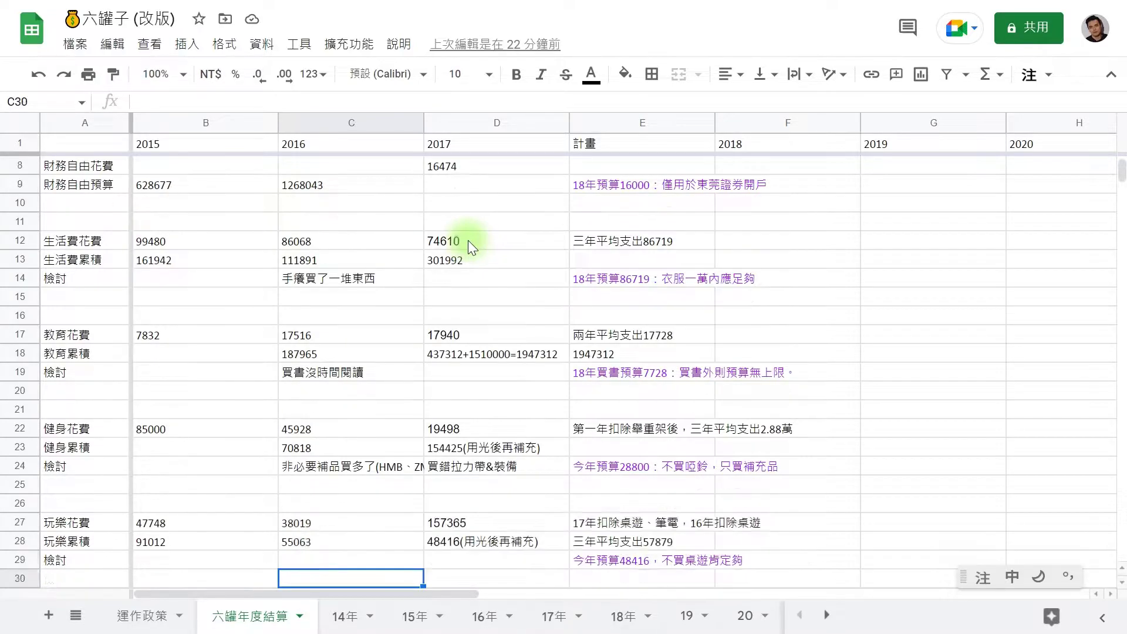
pyautogui.press('Down')
pyautogui.press('Down')
pyautogui.press('Down')
pyautogui.press('Down')
pyautogui.press('Down')
pyautogui.press('Down')
pyautogui.press('Down')
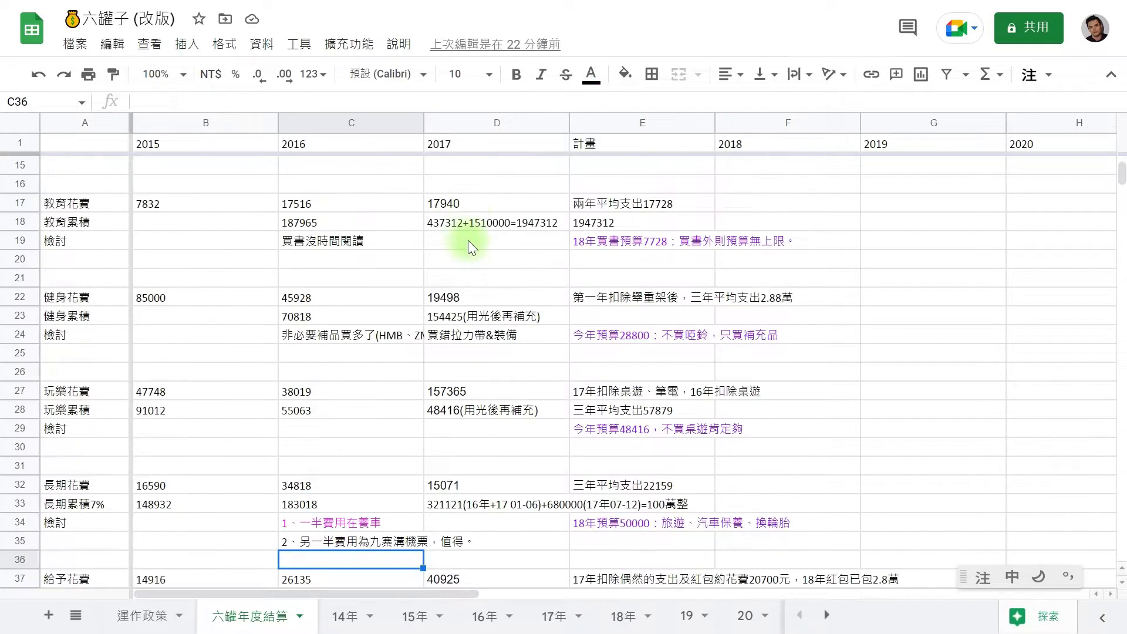
# Open the 運作政策 sheet and look over the 個人使用規則 heading and its first rule
pyautogui.click(135, 616)
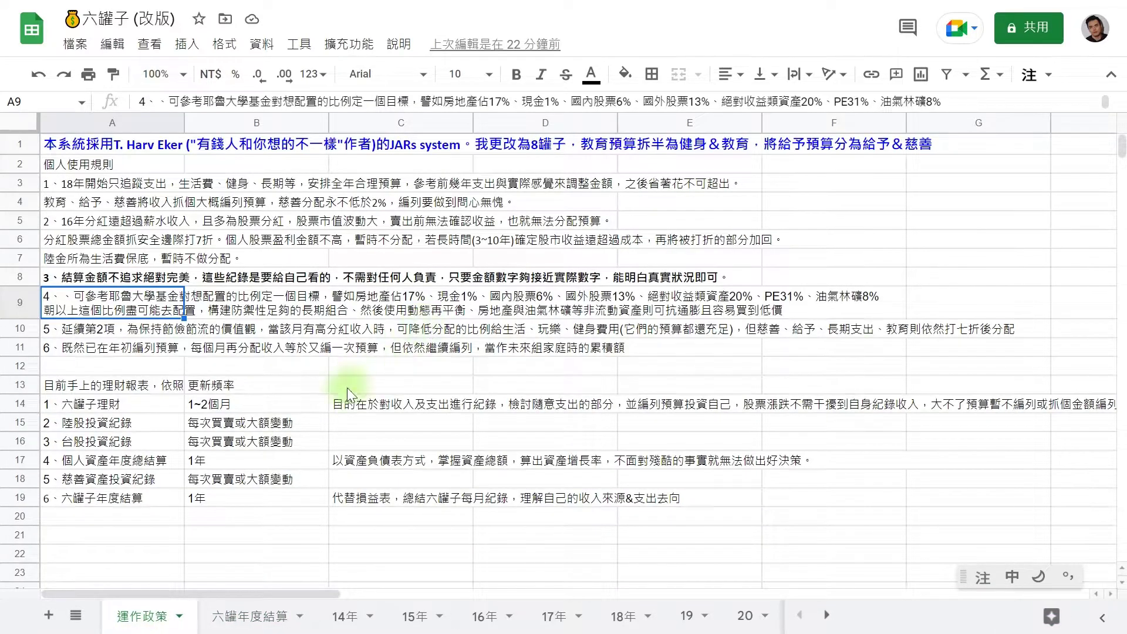
pyautogui.click(321, 388)
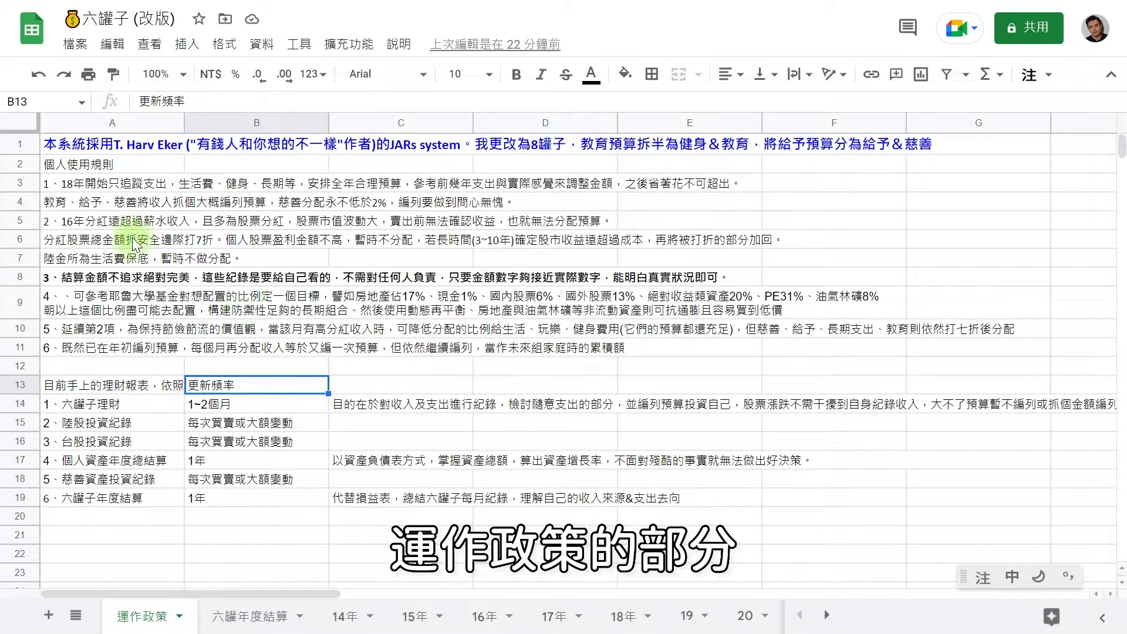
pyautogui.click(106, 178)
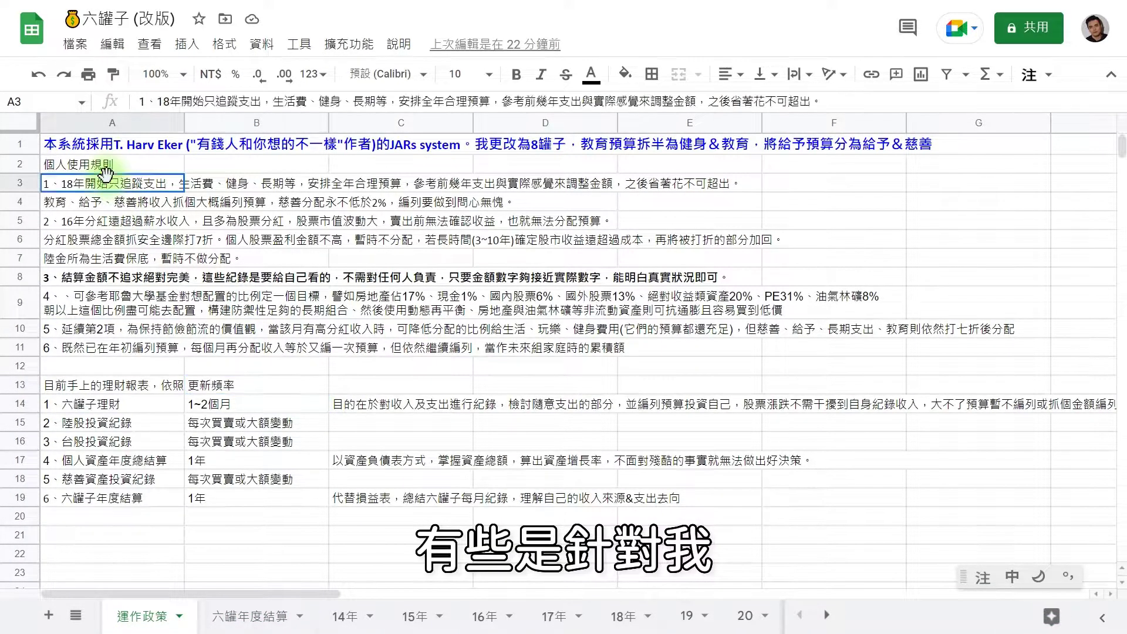
pyautogui.click(140, 159)
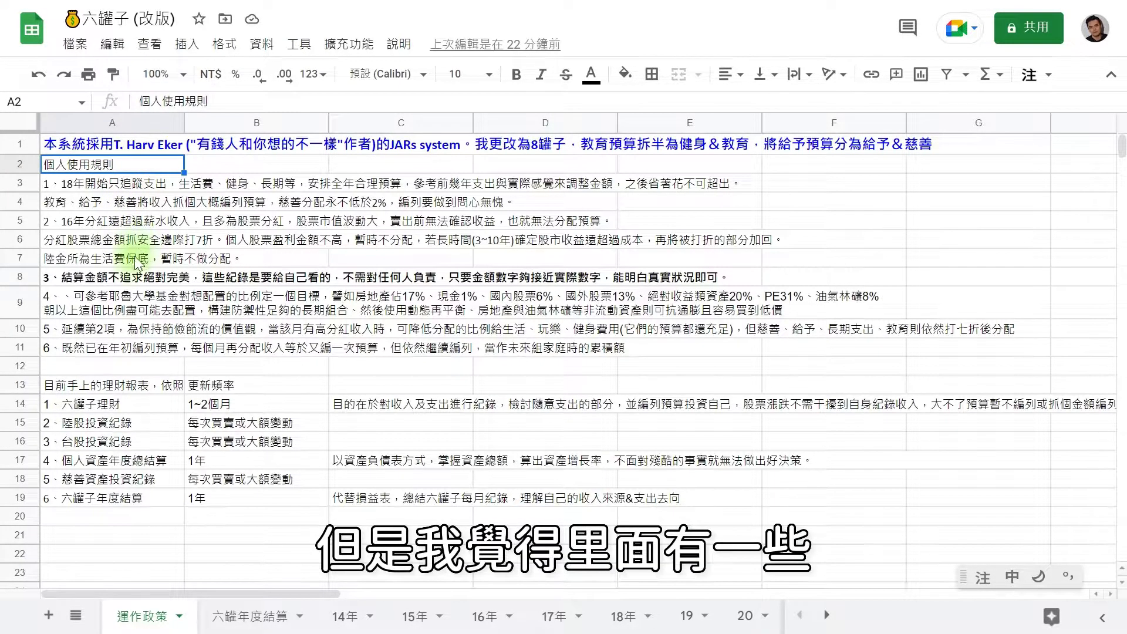
# Read rule 3 in 運作政策 on not pursuing perfect settlement amounts, and look at rules 5 and 6
pyautogui.click(125, 278)
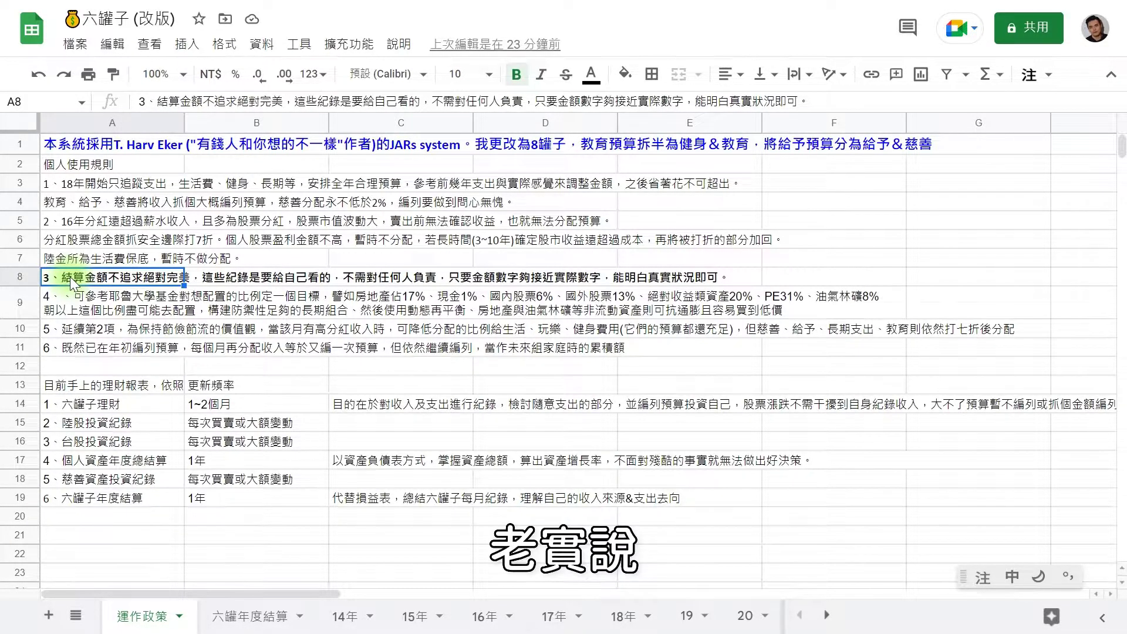
pyautogui.click(90, 289)
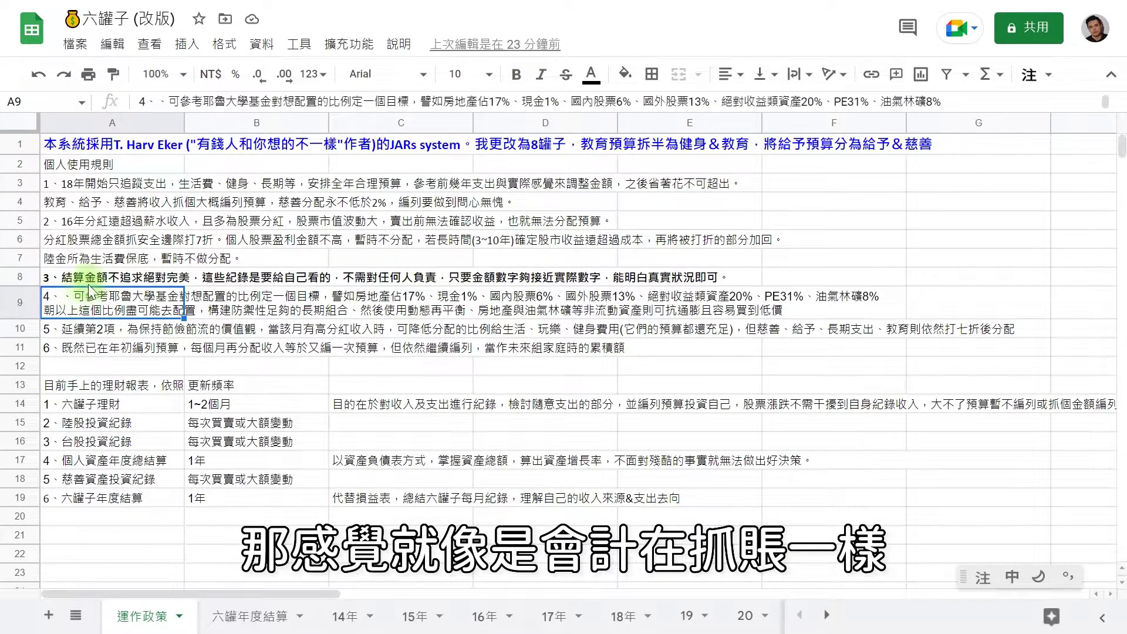
pyautogui.click(100, 279)
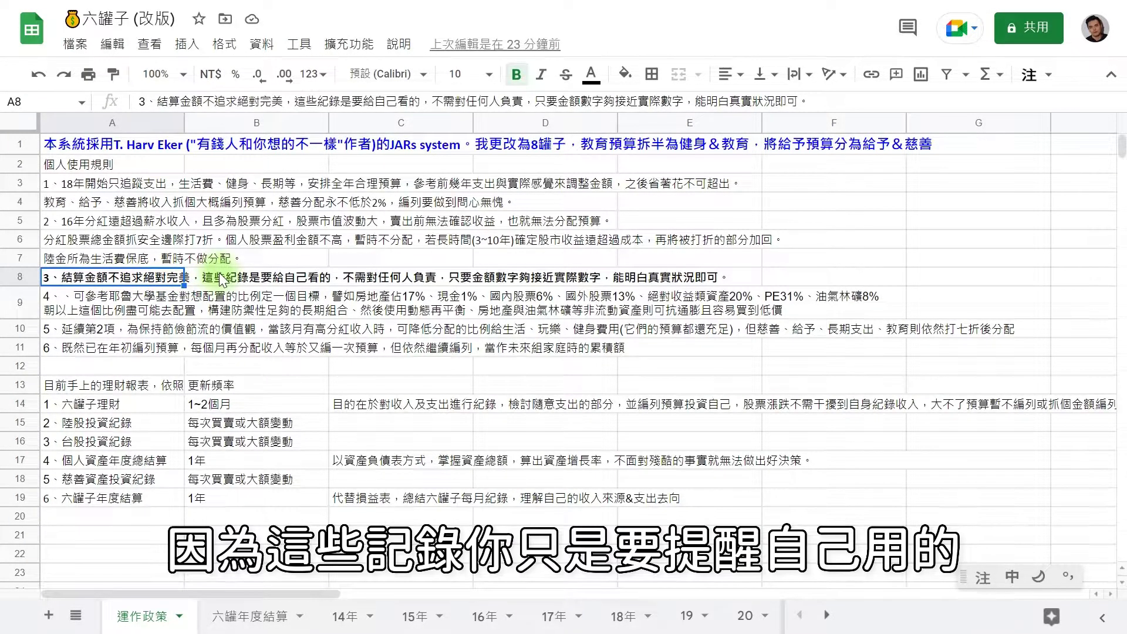
pyautogui.click(115, 306)
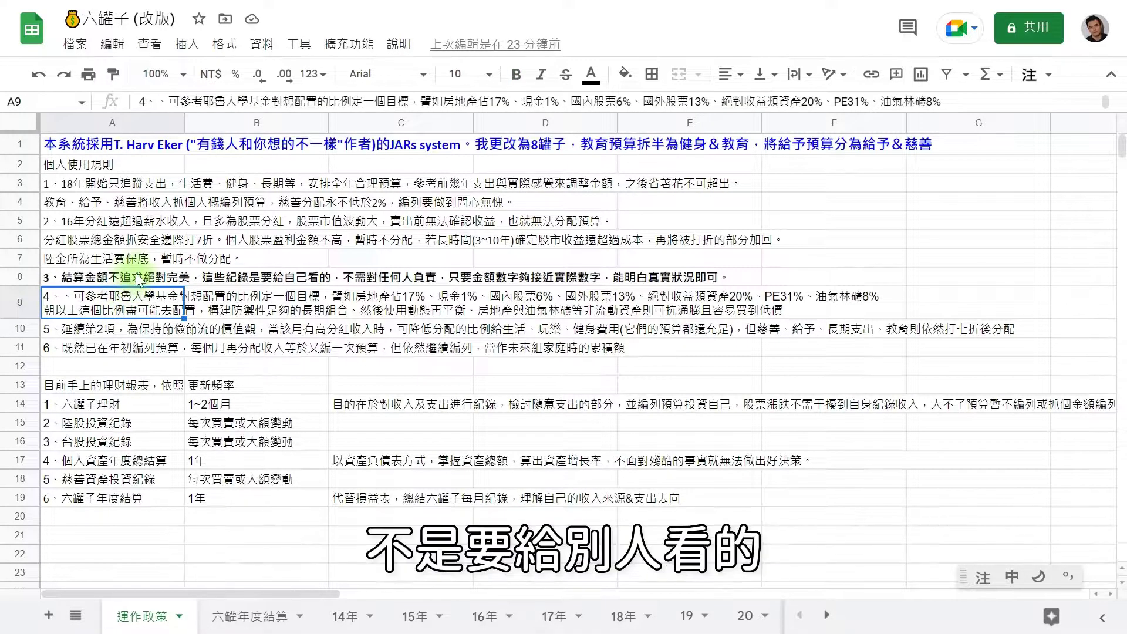
pyautogui.click(139, 281)
pyautogui.click(211, 282)
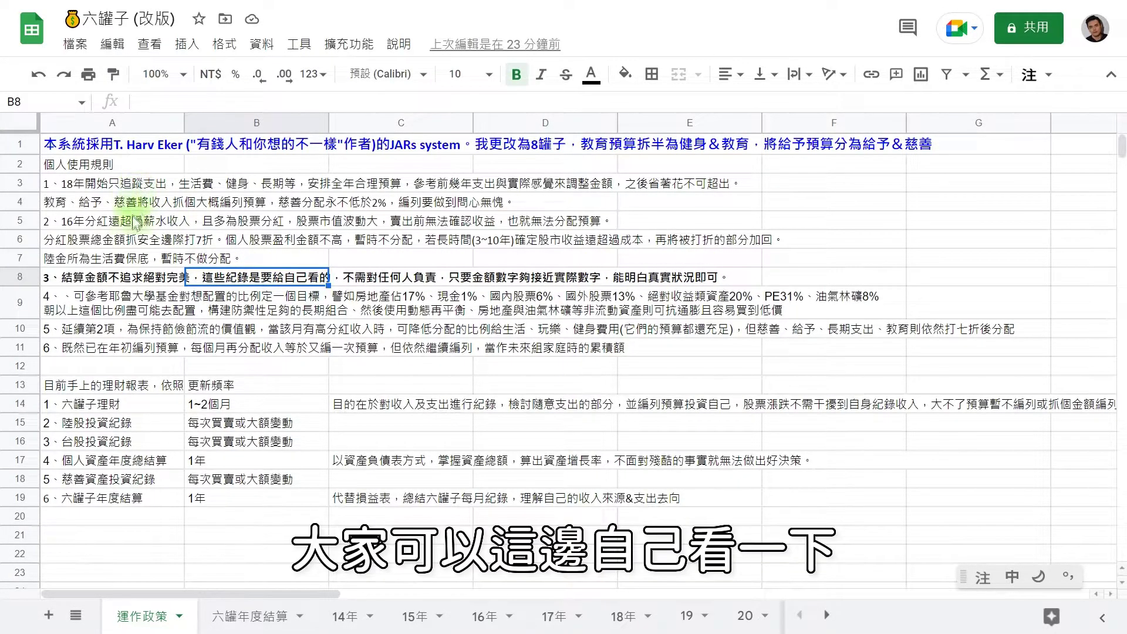
pyautogui.click(143, 332)
pyautogui.click(142, 347)
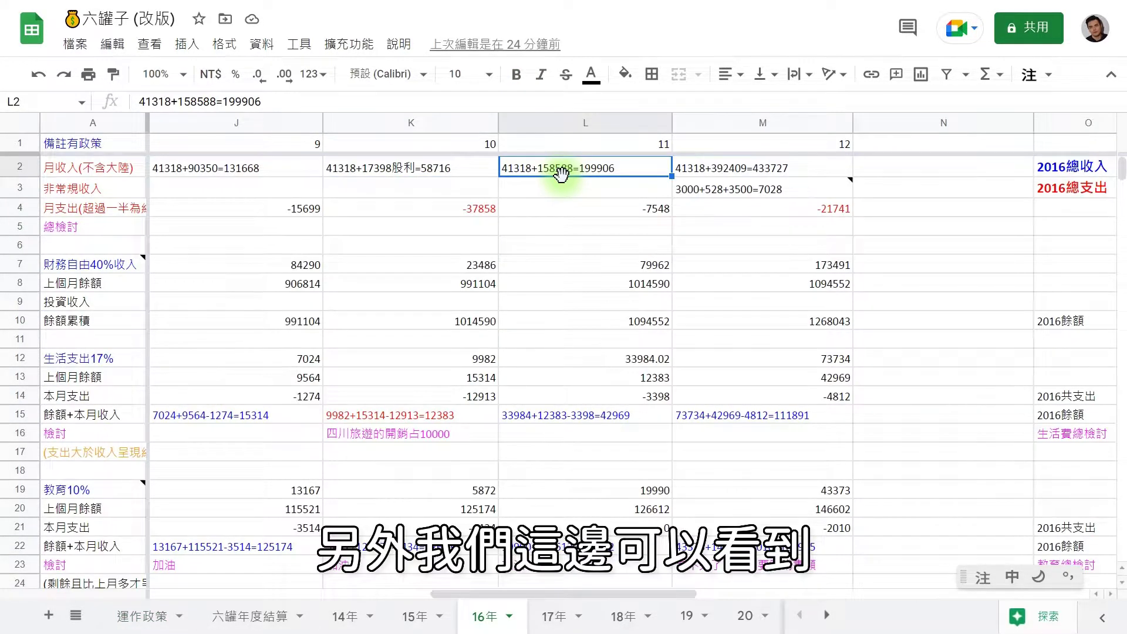
# Compare the 月收入 entries from July to November on the 16年 sheet, starting from the rise in August
pyautogui.press('Left')
pyautogui.press('Left')
pyautogui.press('Left')
pyautogui.press('Left')
pyautogui.press('Left')
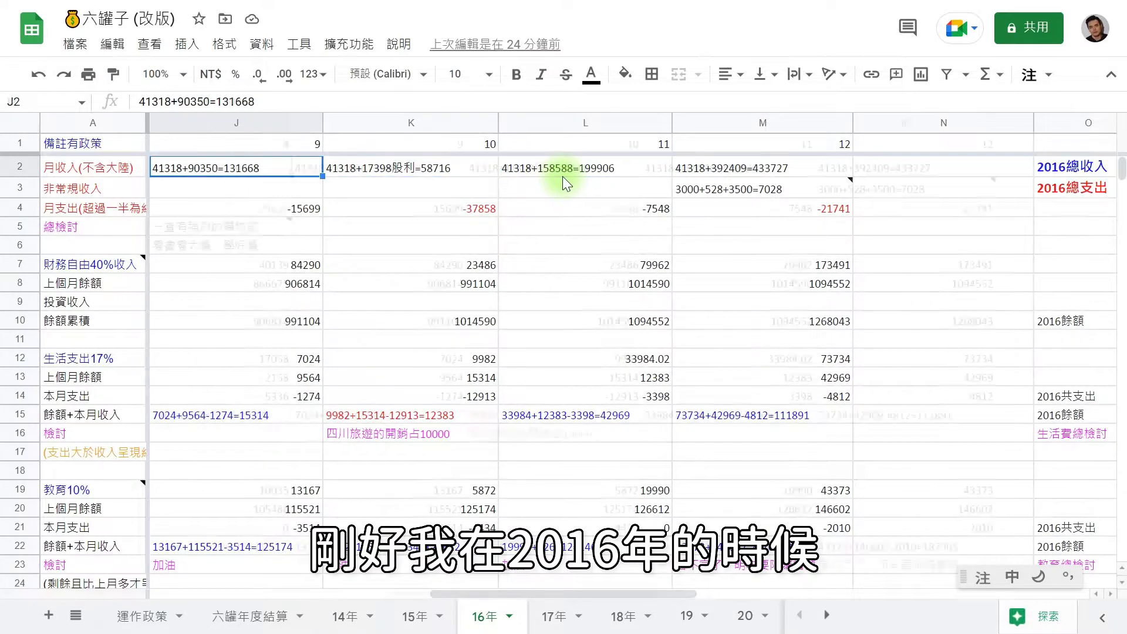
pyautogui.press('Right')
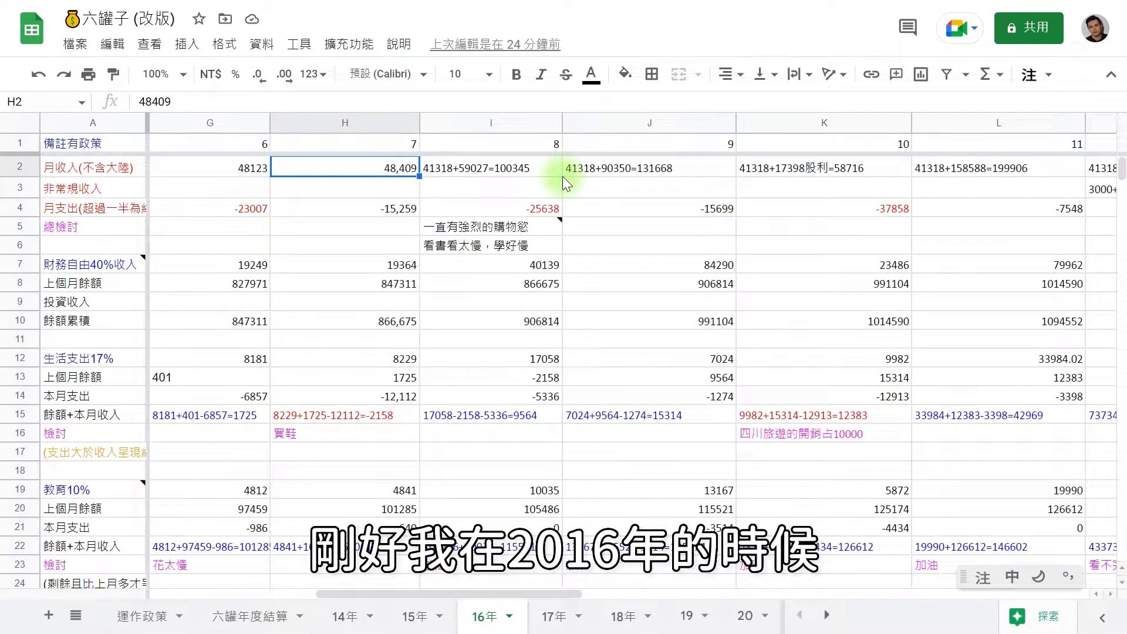
pyautogui.press('Right')
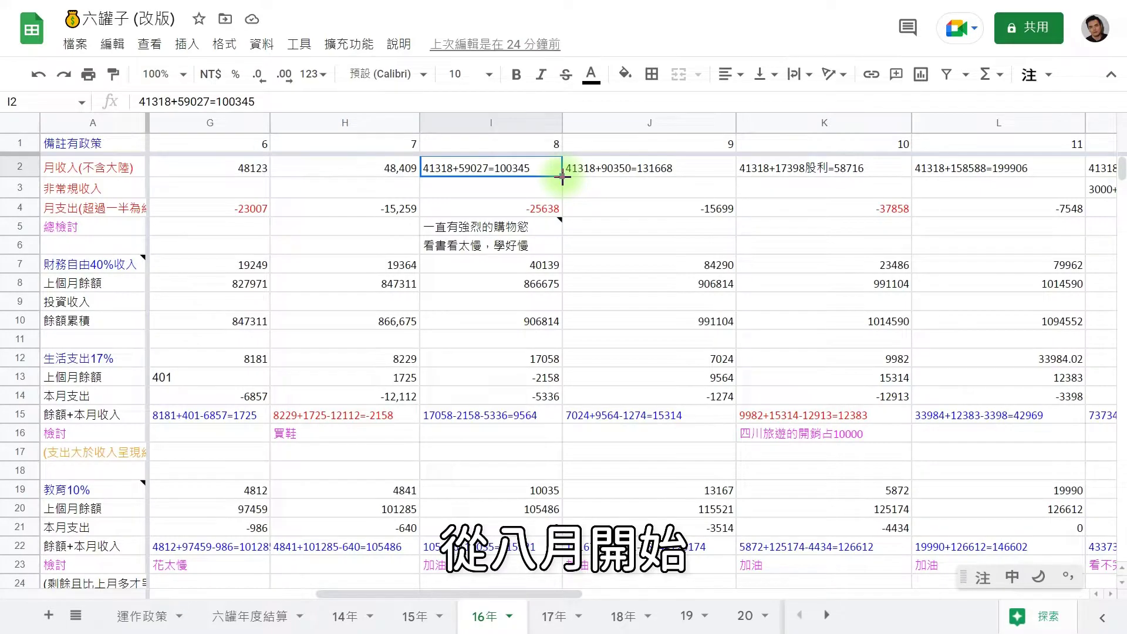
pyautogui.press('Right')
pyautogui.press('Right')
pyautogui.press('Right')
pyautogui.press('Left')
pyautogui.press('Left')
pyautogui.press('Left')
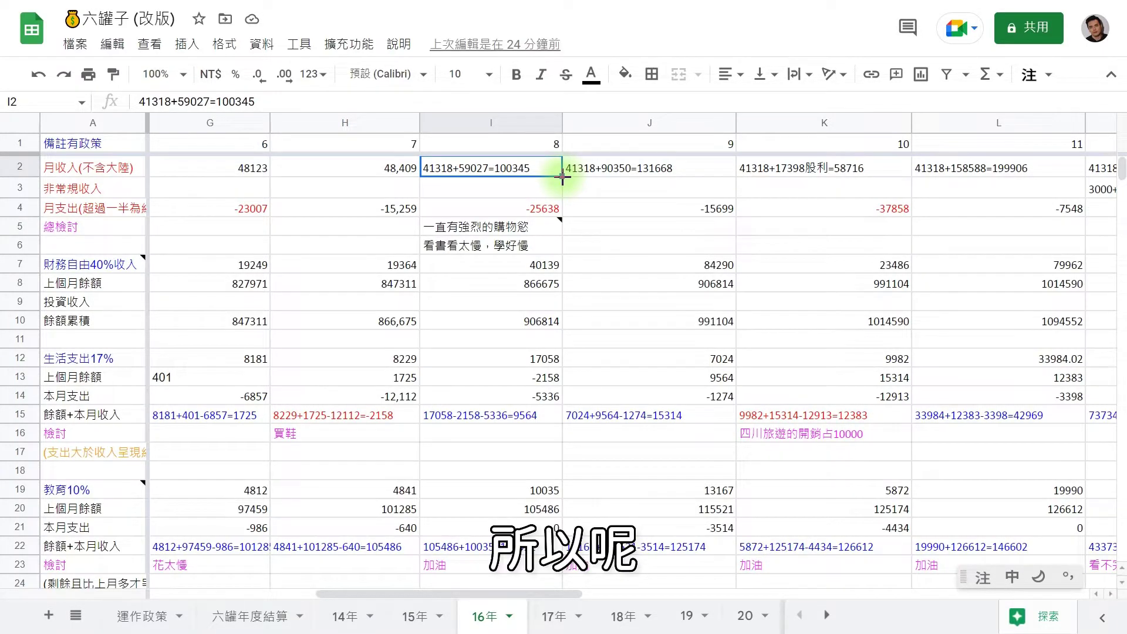
pyautogui.press('Right')
pyautogui.press('Right')
pyautogui.press('Left')
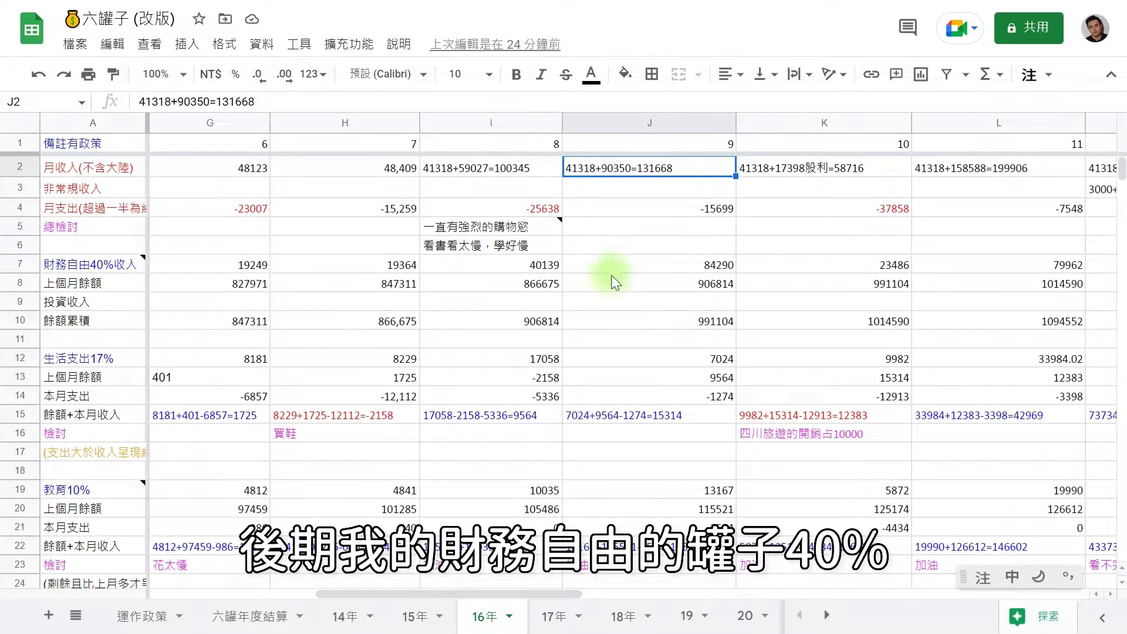
# Compare the 財務自由40%收入 allocations for July and September on the 16年 sheet
pyautogui.click(635, 260)
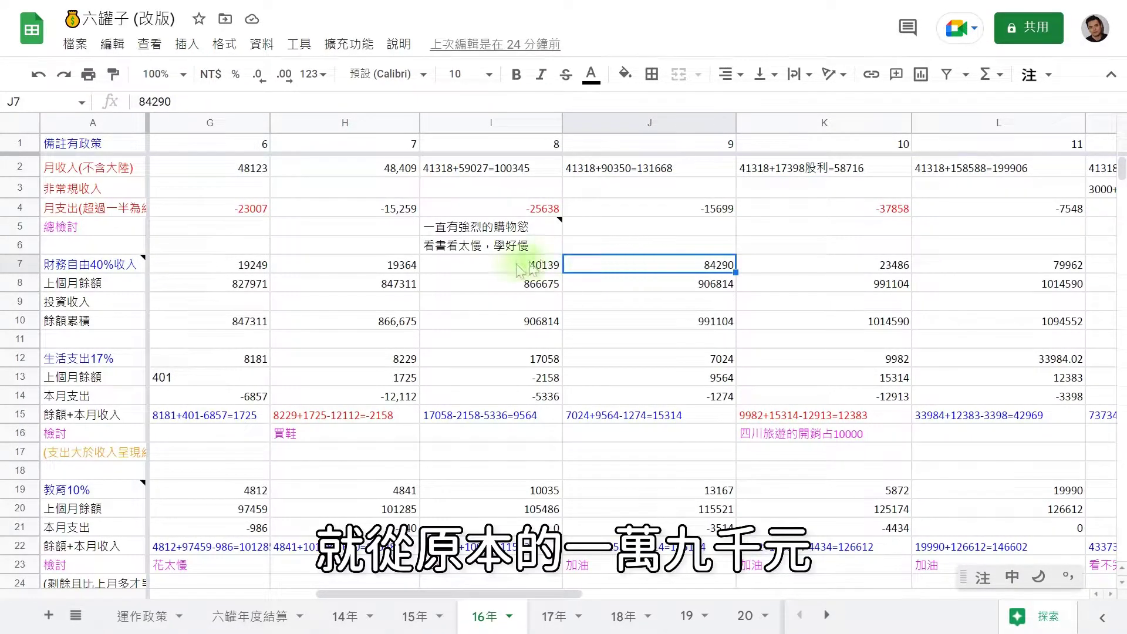
pyautogui.click(392, 268)
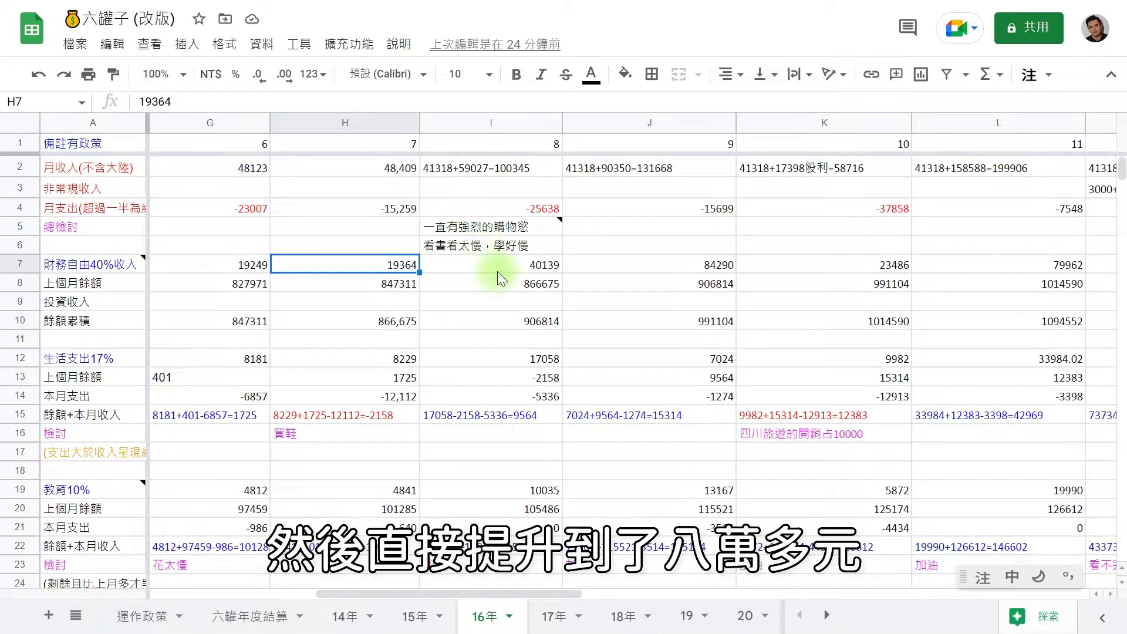
pyautogui.click(677, 267)
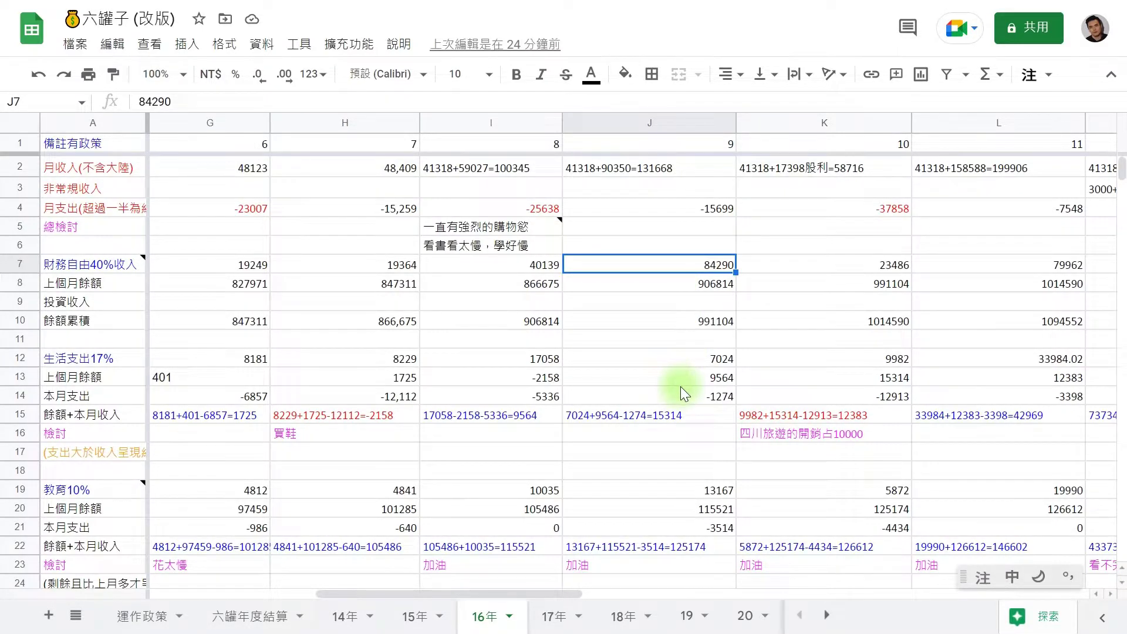
# Check September's 教育10% and 生活支出17% allocations, following the 生活支出 row across to the 2016總結 column
pyautogui.click(677, 489)
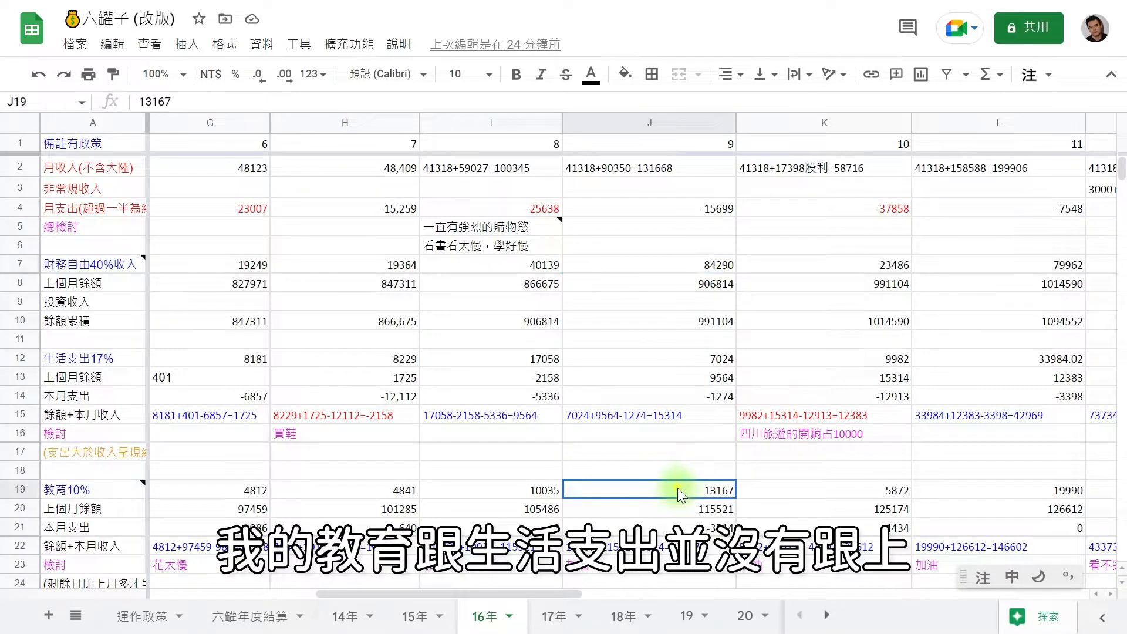
pyautogui.click(700, 353)
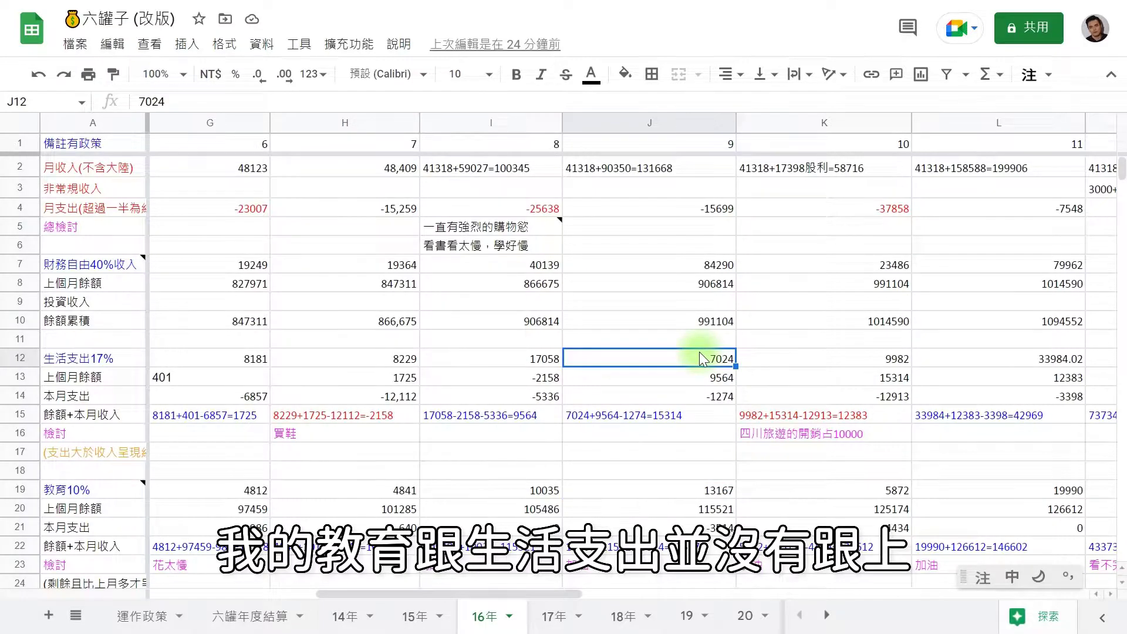
pyautogui.press('Right')
pyautogui.press('Right')
pyautogui.press('Left')
pyautogui.press('Left')
pyautogui.press('Right')
pyautogui.press('Right')
pyautogui.press('Right')
pyautogui.press('Right')
pyautogui.press('Right')
pyautogui.press('Right')
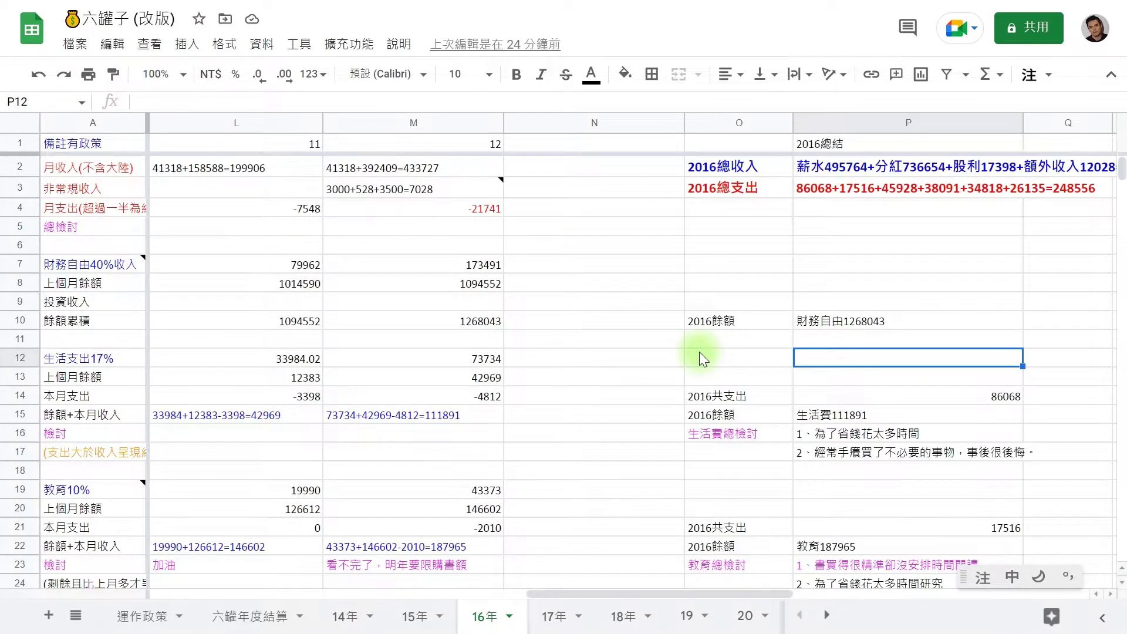
# Compare the November and December 月收入 entries and the 財務自由40%收入 allocations for the same two months
pyautogui.click(538, 320)
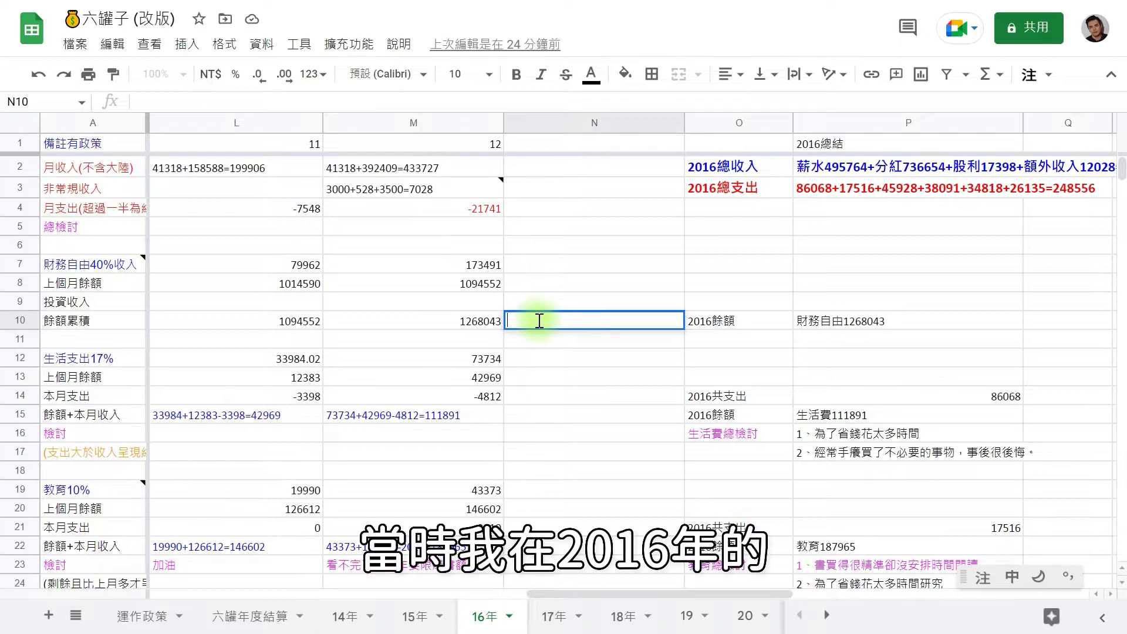
pyautogui.click(557, 294)
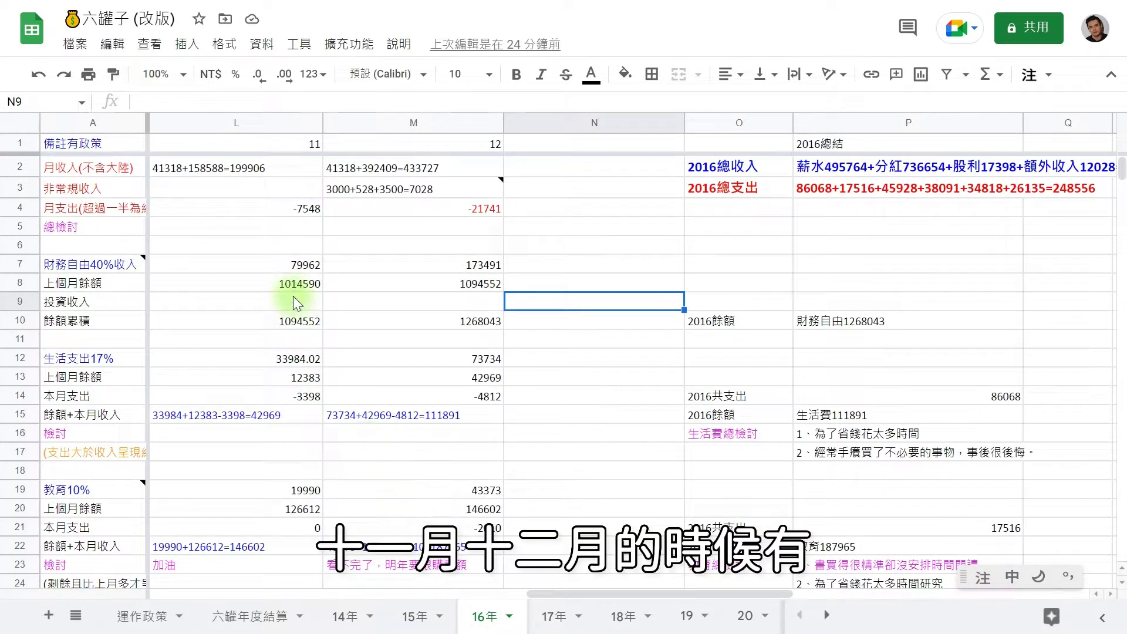
pyautogui.click(283, 169)
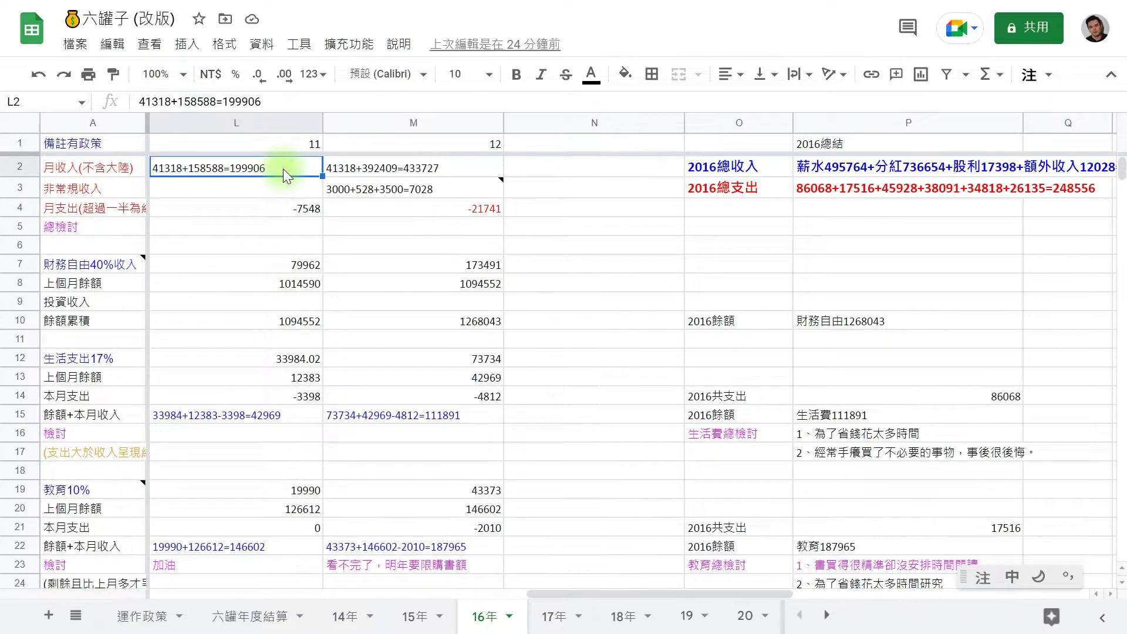
pyautogui.click(388, 171)
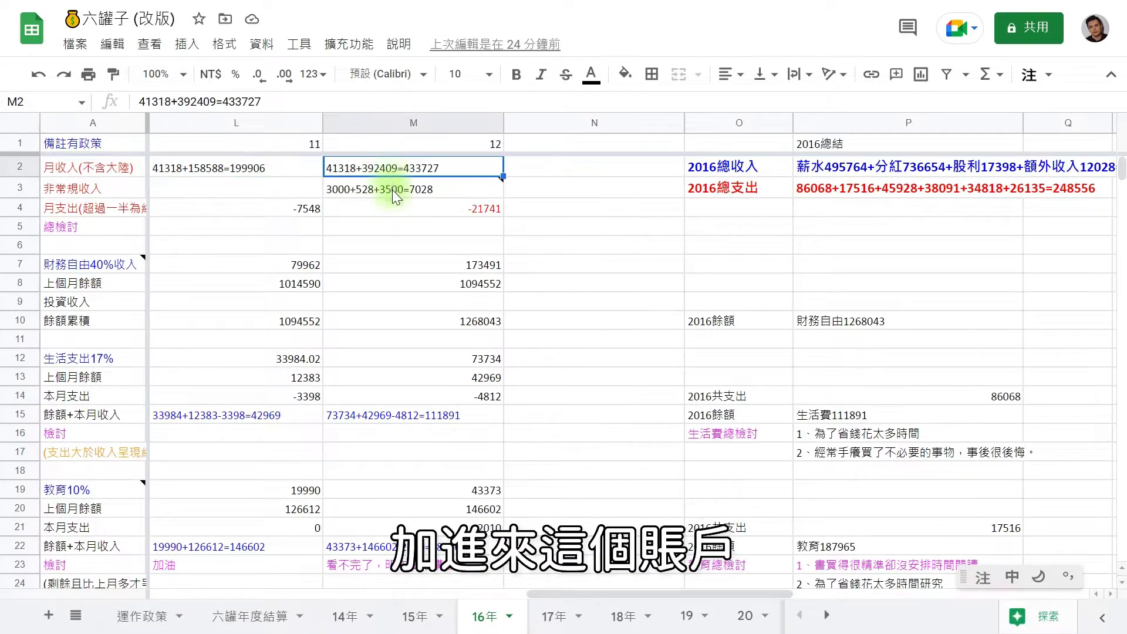
pyautogui.click(399, 230)
pyautogui.click(399, 250)
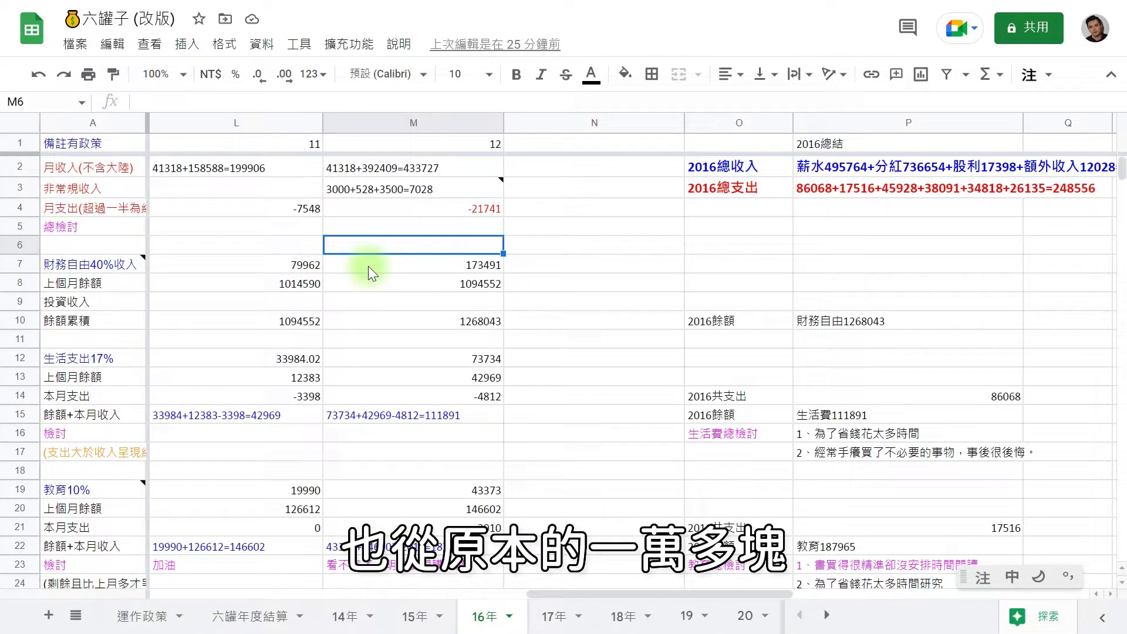
pyautogui.click(298, 262)
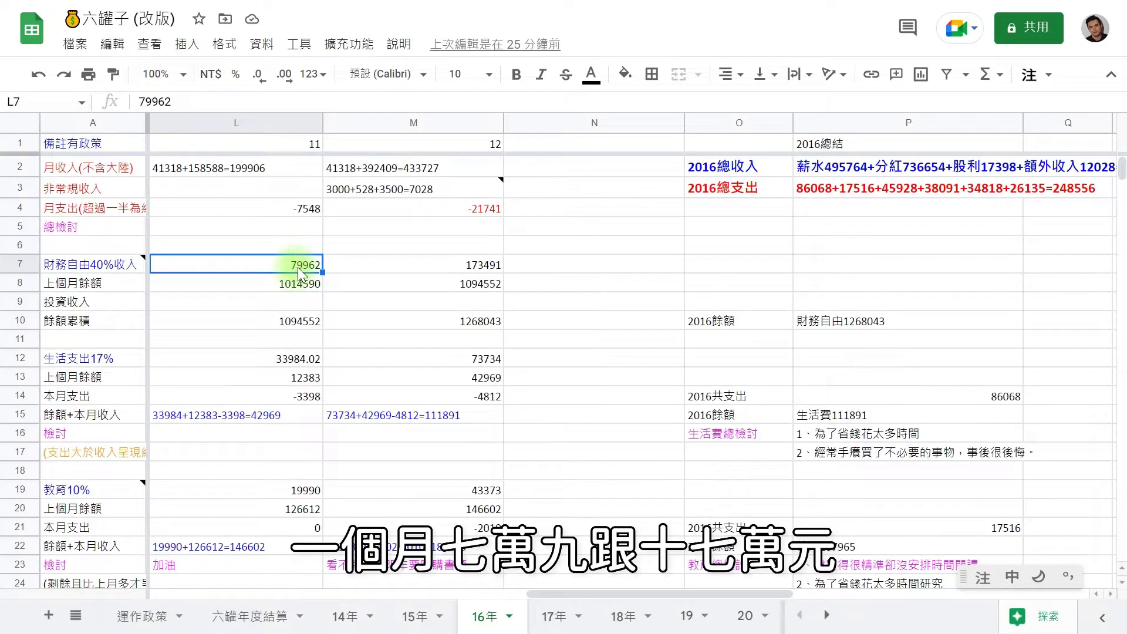
pyautogui.click(487, 263)
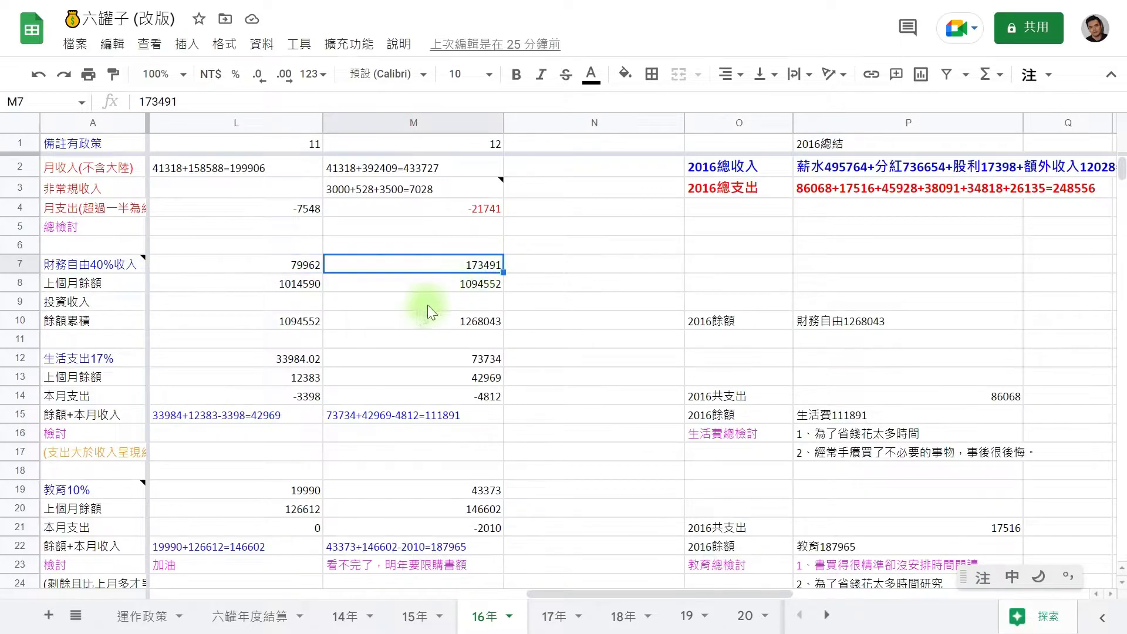
# Compare the 生活支出17% allocations from October through December
pyautogui.click(294, 359)
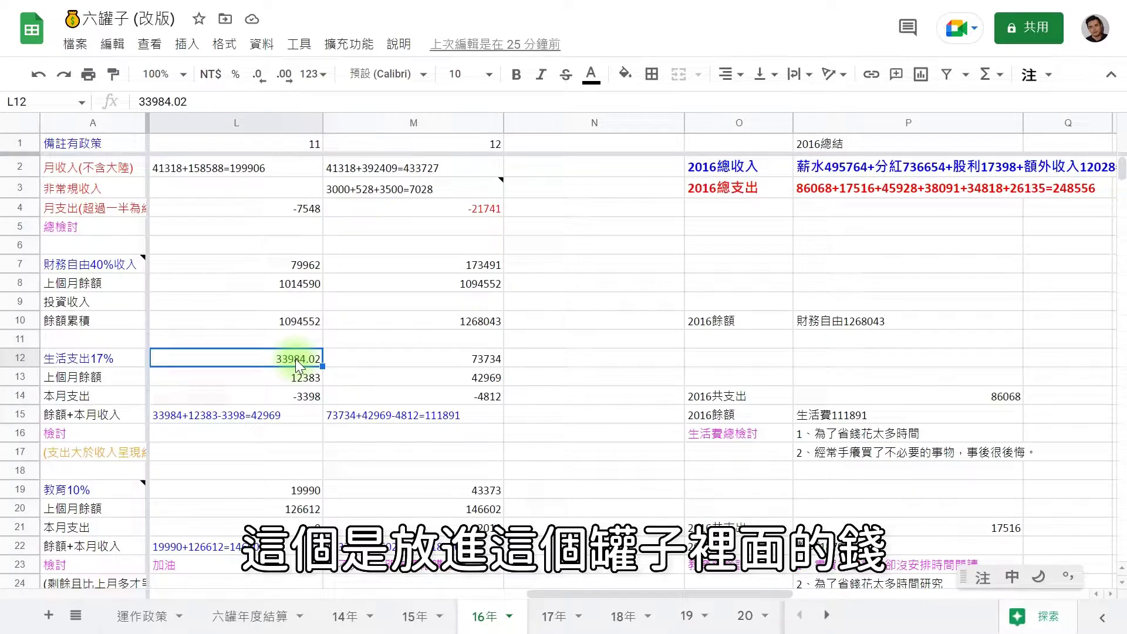
pyautogui.press('Left')
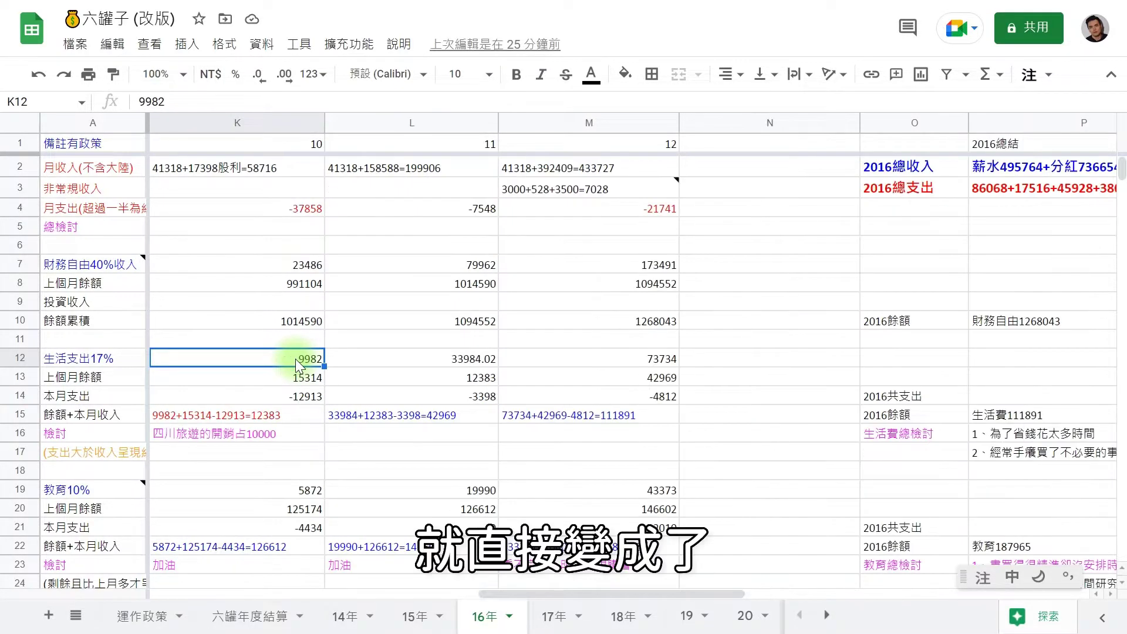
pyautogui.press('Right')
pyautogui.press('Right')
pyautogui.press('Right')
pyautogui.press('Left')
pyautogui.press('Left')
pyautogui.press('Right')
pyautogui.press('Right')
pyautogui.press('Right')
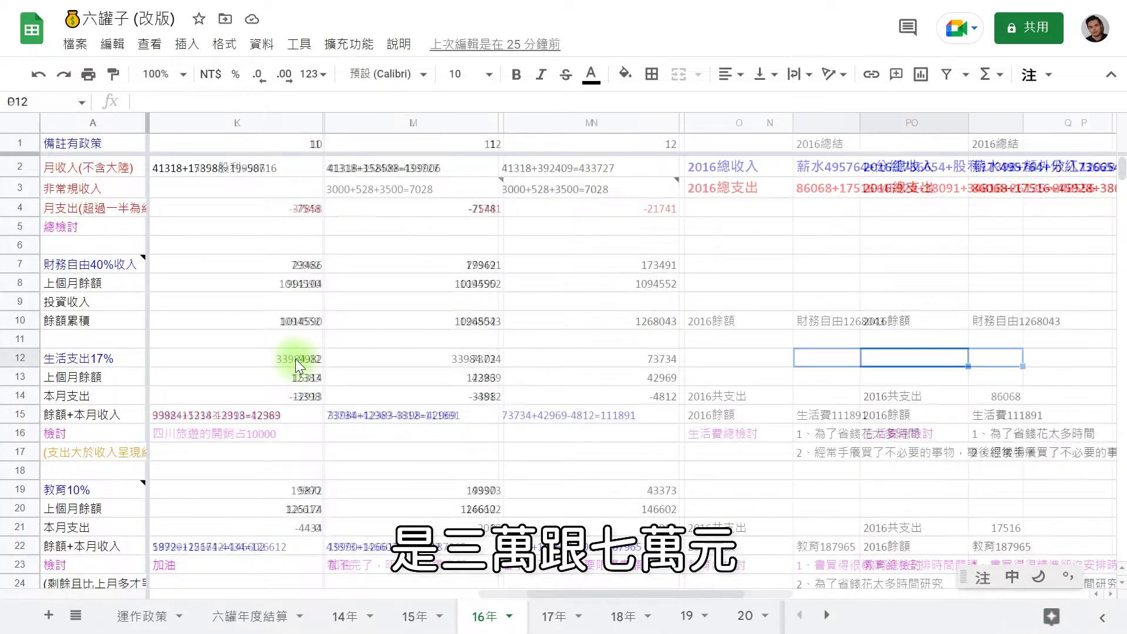
pyautogui.press('Left')
pyautogui.press('Left')
pyautogui.press('Left')
pyautogui.press('Right')
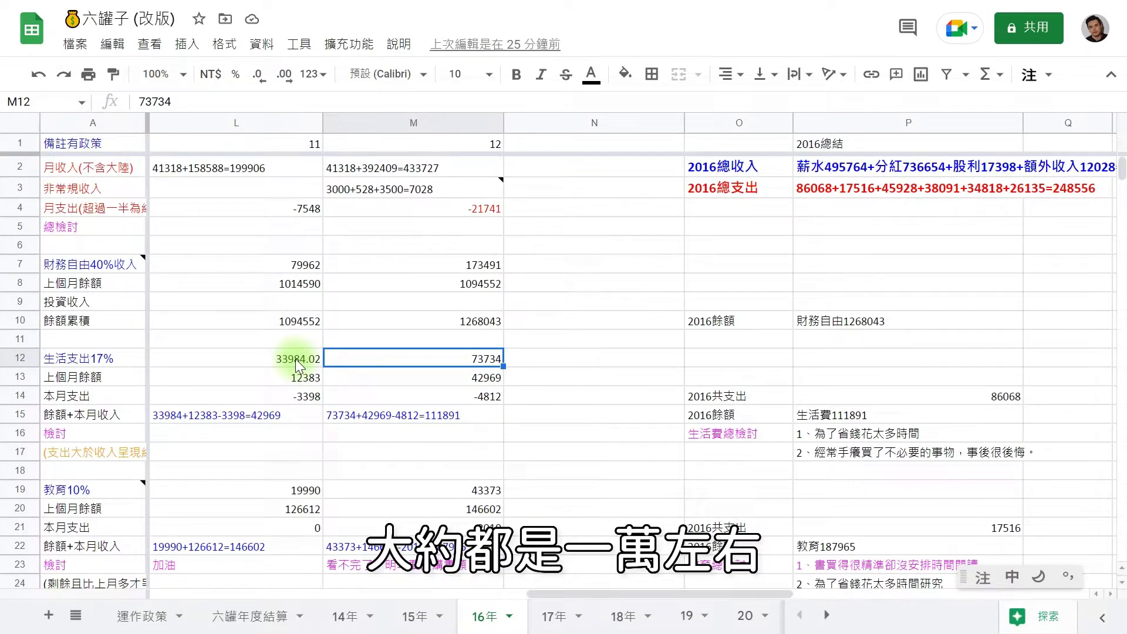
# Go down December's 生活支出 balance rows to 餘額+本月收入, and read the note attached to the 財務自由40%收入 label
pyautogui.press('Down')
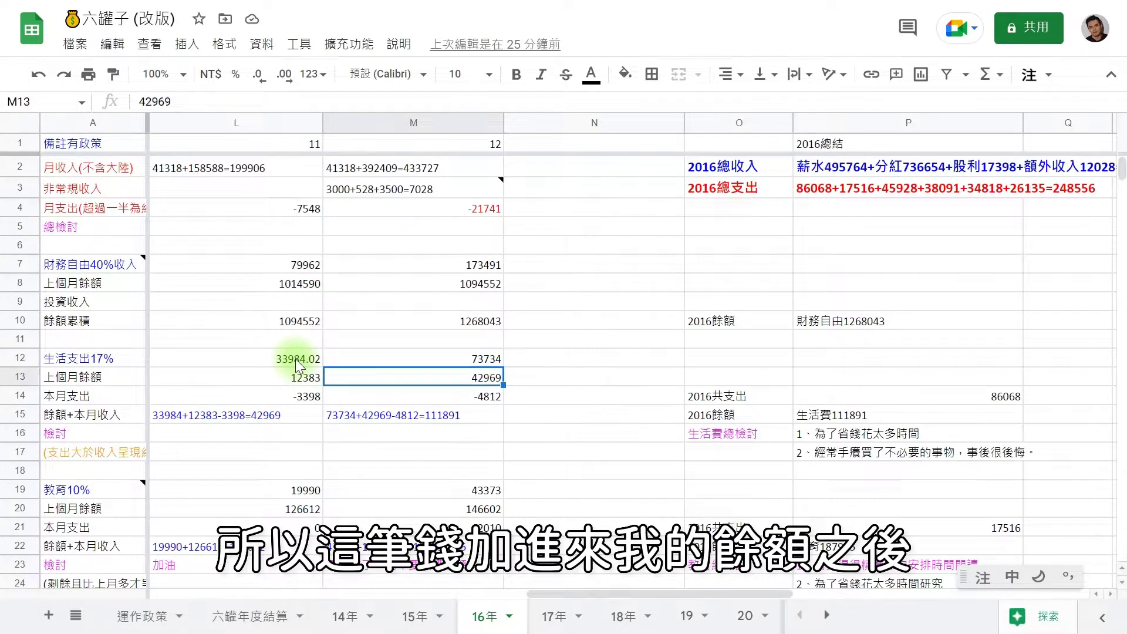
pyautogui.press('Down')
pyautogui.press('Down')
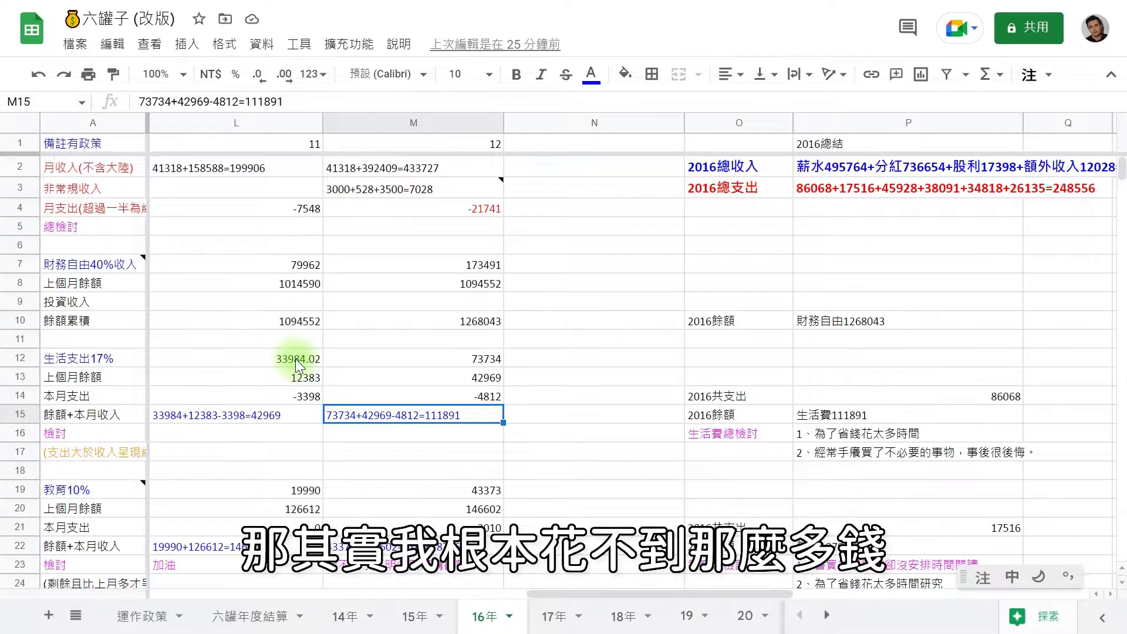
pyautogui.press('Up')
pyautogui.press('Up')
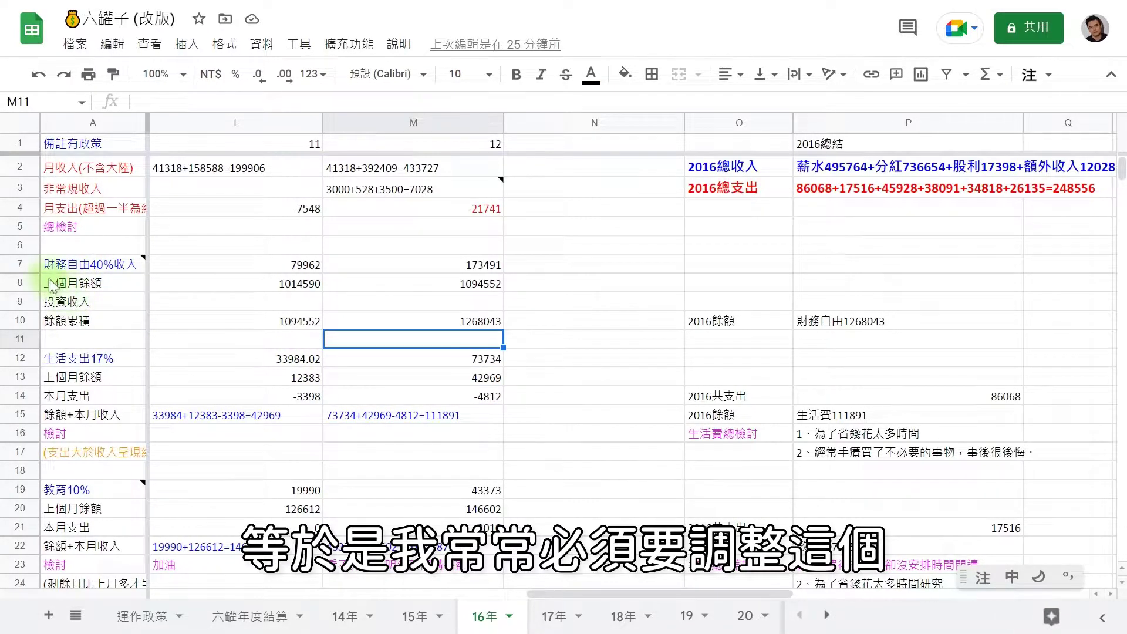
pyautogui.moveTo(105, 281)
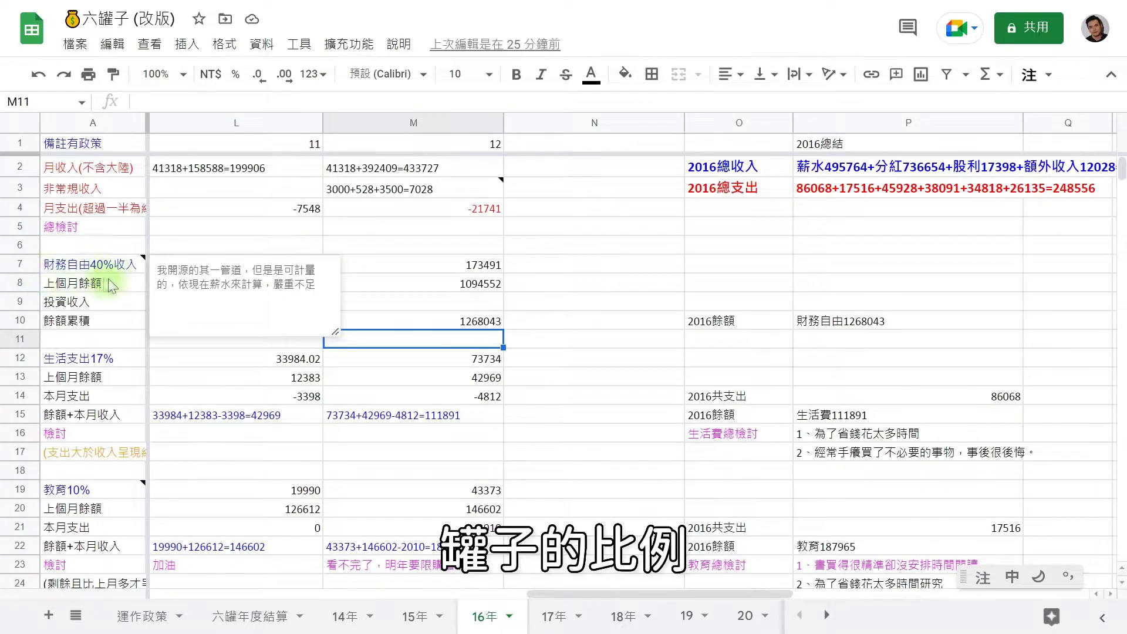
pyautogui.click(98, 381)
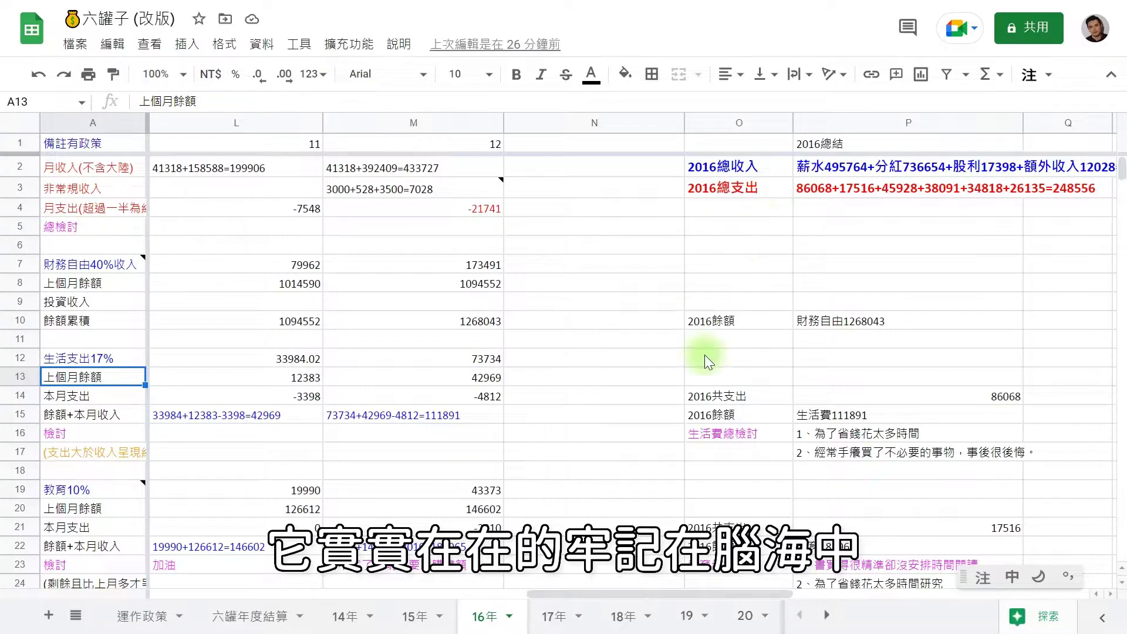
# Examine the 2016總收入 and 2016總支出 breakdowns in the 2016總結 column to compare yearly income with spending
pyautogui.moveTo(621, 591); pyautogui.dragTo(692, 591)
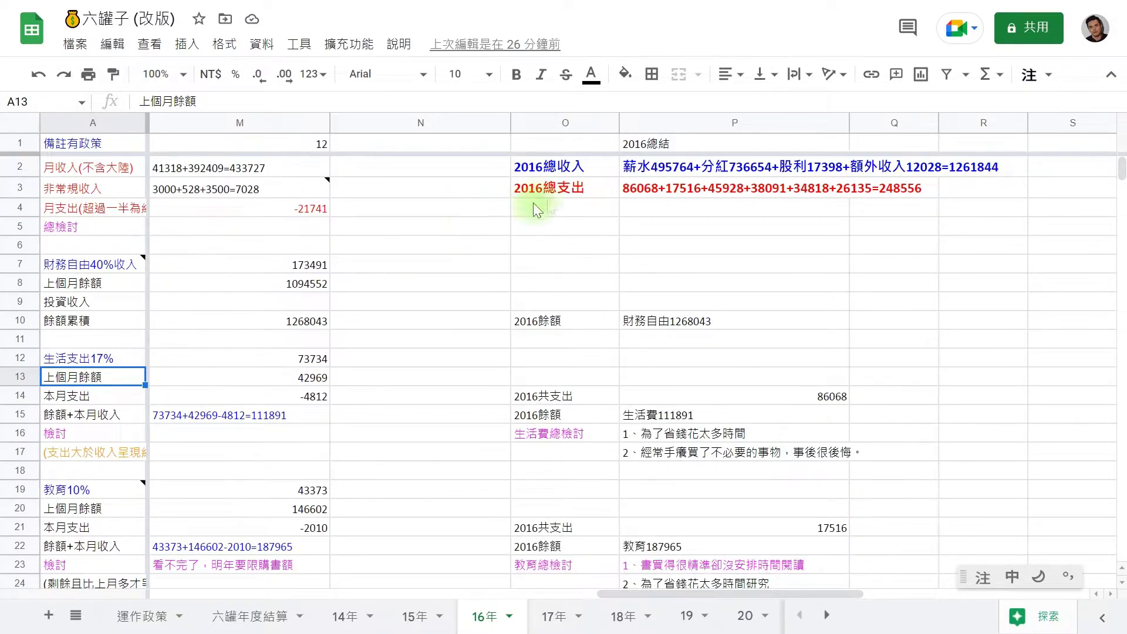
pyautogui.click(582, 185)
pyautogui.click(599, 168)
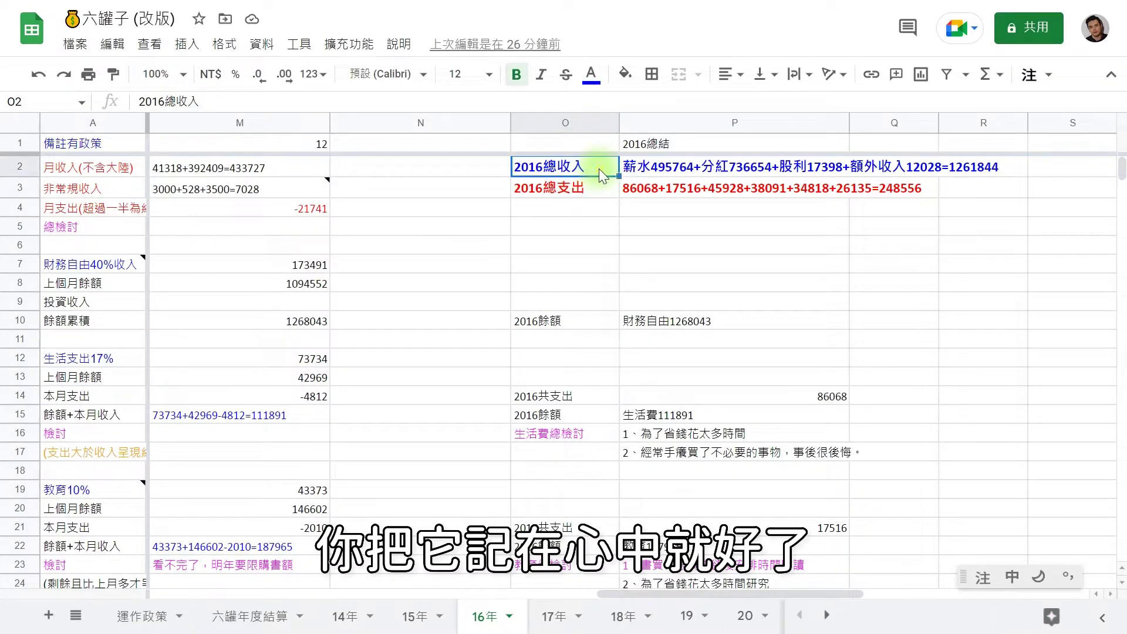
pyautogui.click(663, 170)
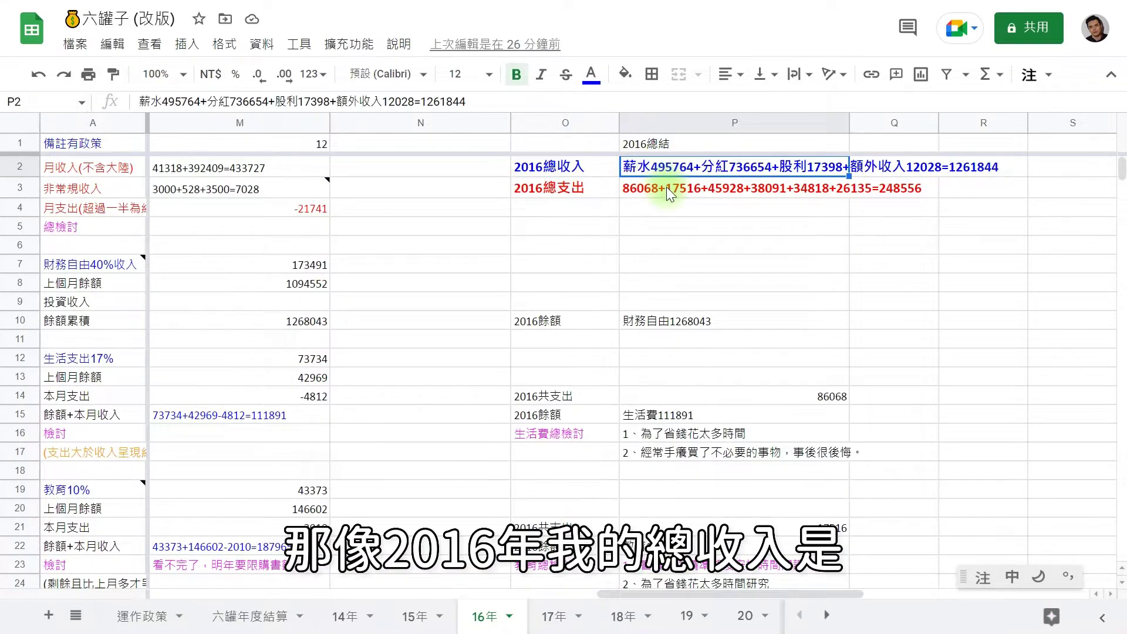
pyautogui.click(667, 187)
pyautogui.click(594, 168)
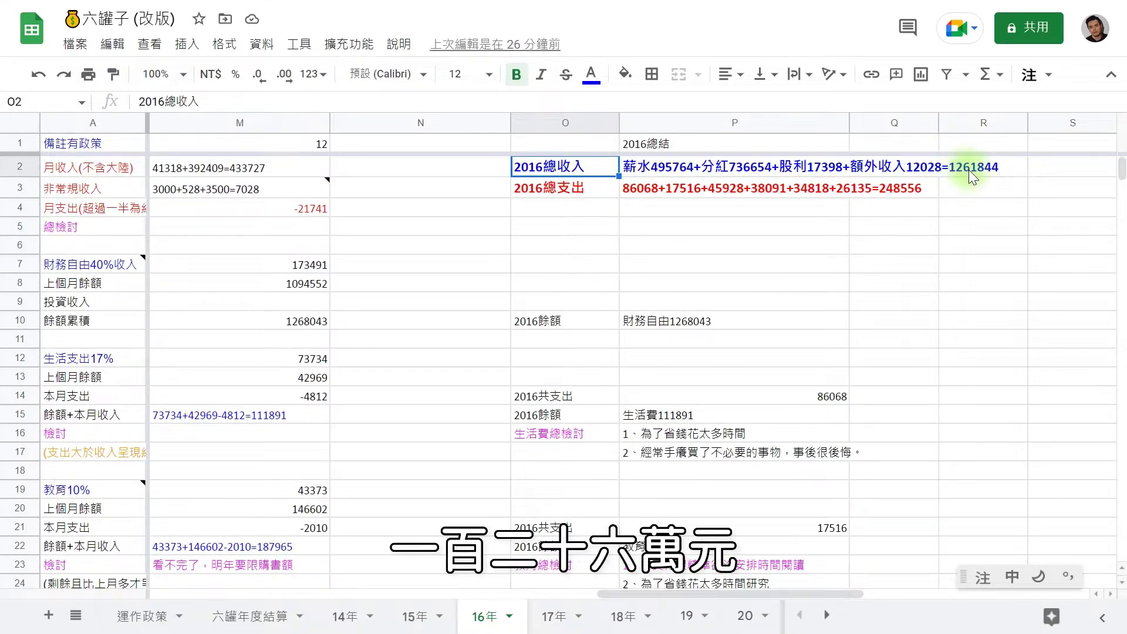
pyautogui.click(808, 192)
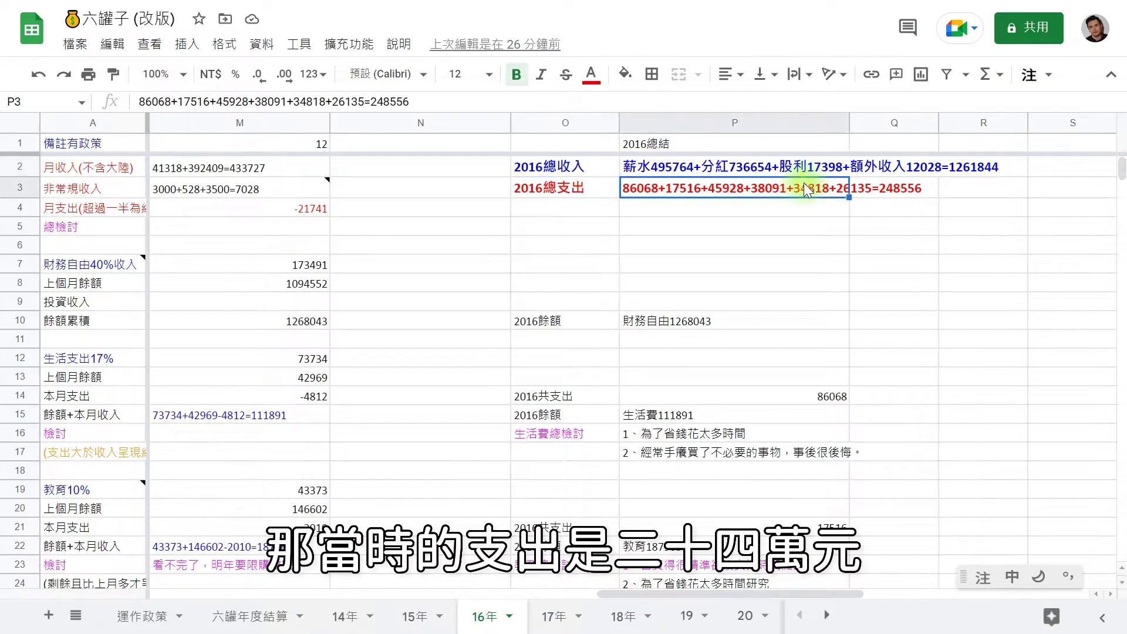
pyautogui.click(796, 209)
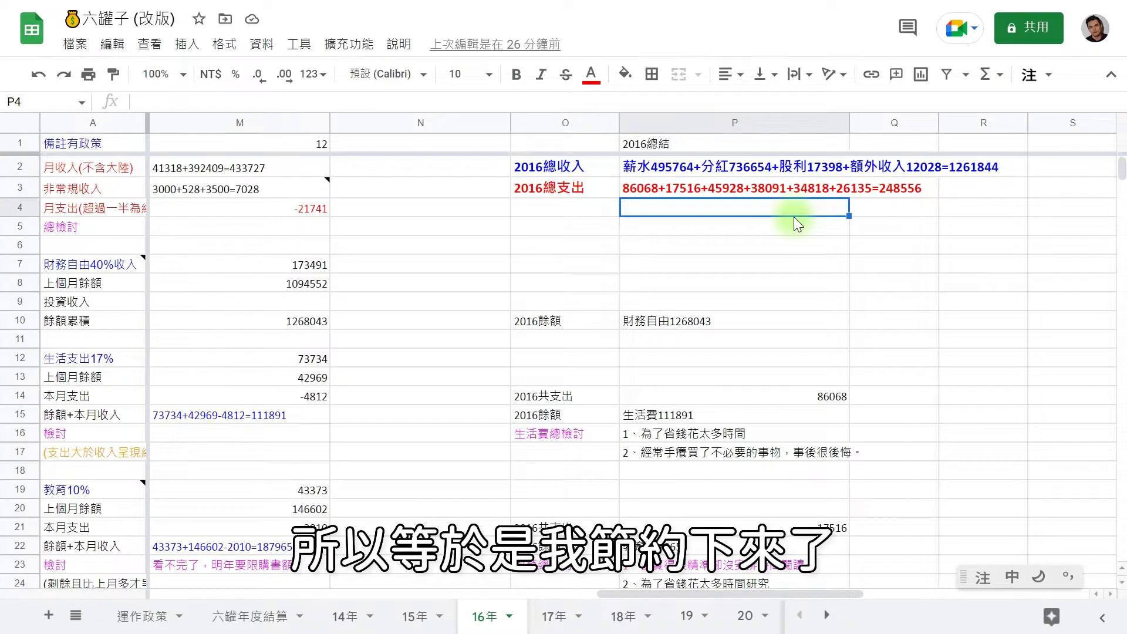
pyautogui.click(788, 229)
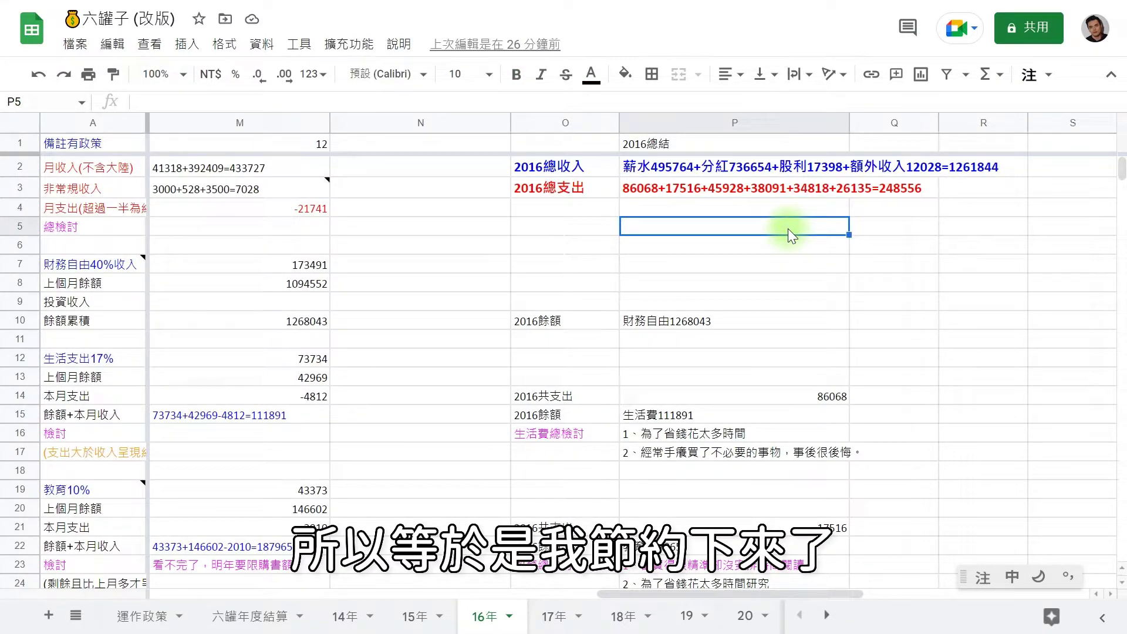
pyautogui.click(795, 211)
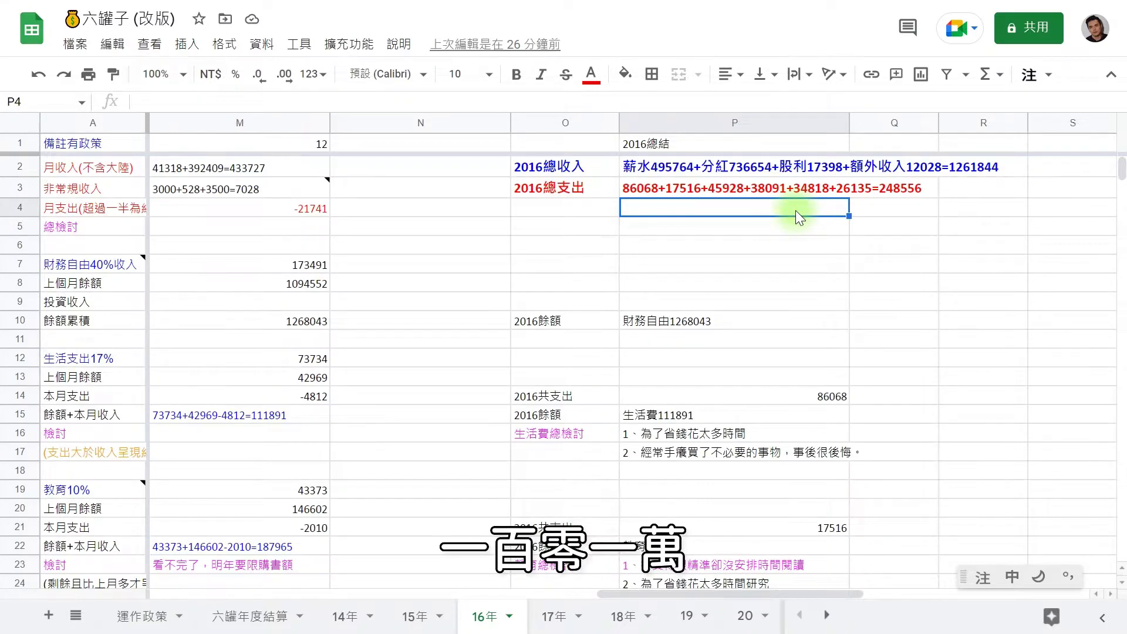
pyautogui.click(790, 235)
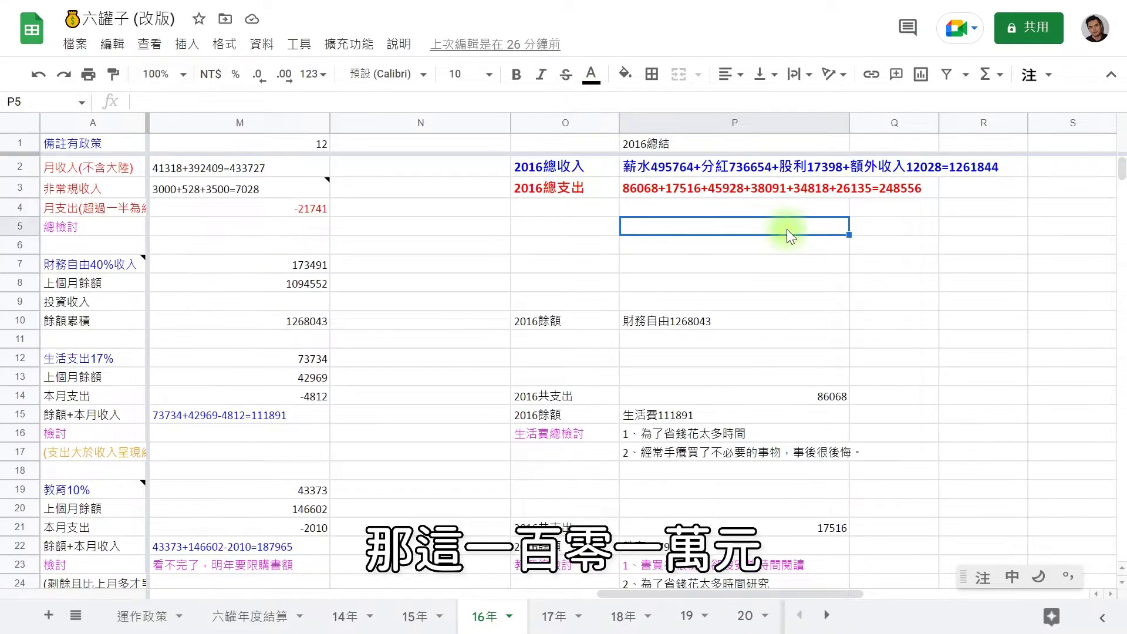
pyautogui.click(731, 244)
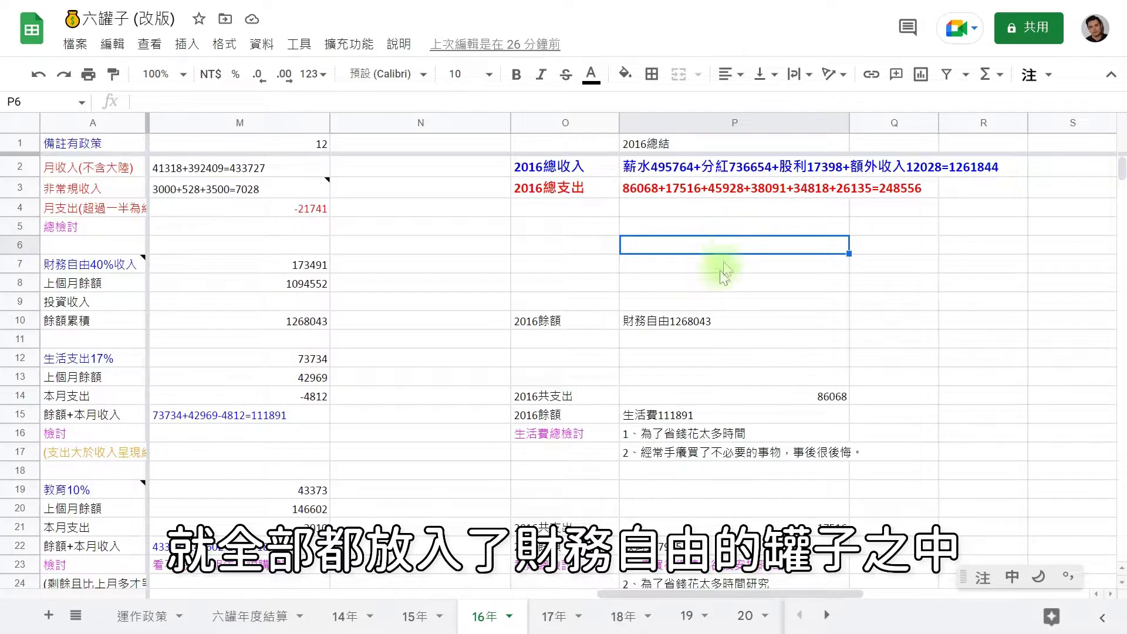
# Go down the 2016總結 column from the 財務自由 year-end balance to the 生活費總檢討 notes
pyautogui.press('Down')
pyautogui.press('Down')
pyautogui.press('Down')
pyautogui.press('Down')
pyautogui.press('Down')
pyautogui.press('Down')
pyautogui.press('Down')
pyautogui.press('Down')
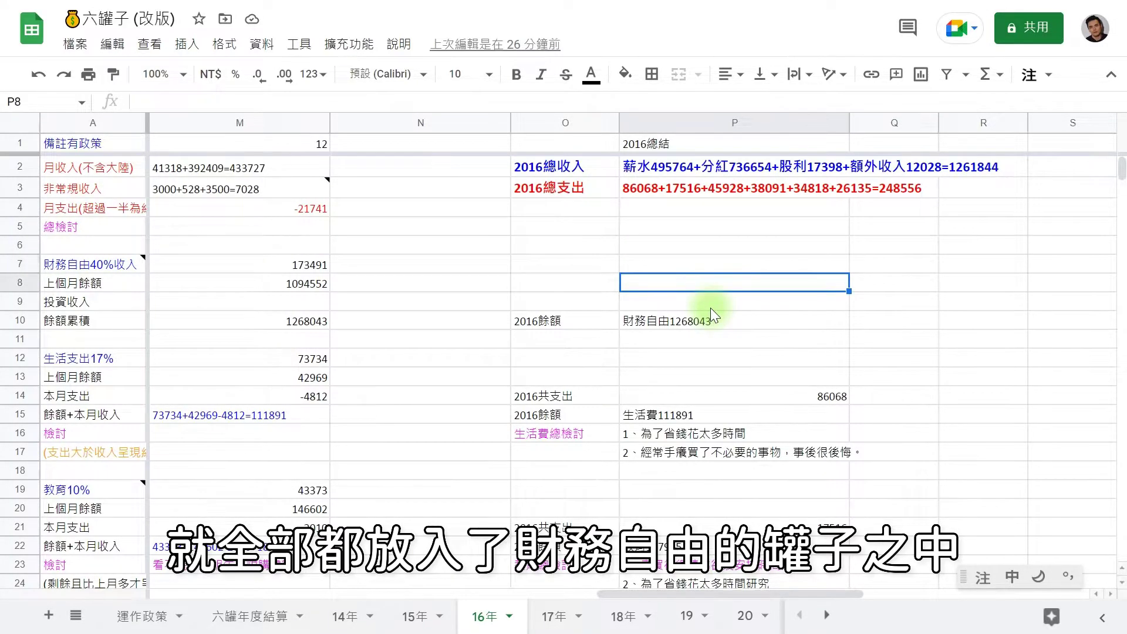
pyautogui.press('Down')
pyautogui.press('Down')
pyautogui.press('Down')
pyautogui.press('Down')
pyautogui.press('Down')
pyautogui.press('Down')
pyautogui.press('Down')
pyautogui.press('Down')
pyautogui.press('Down')
pyautogui.press('Down')
pyautogui.press('Down')
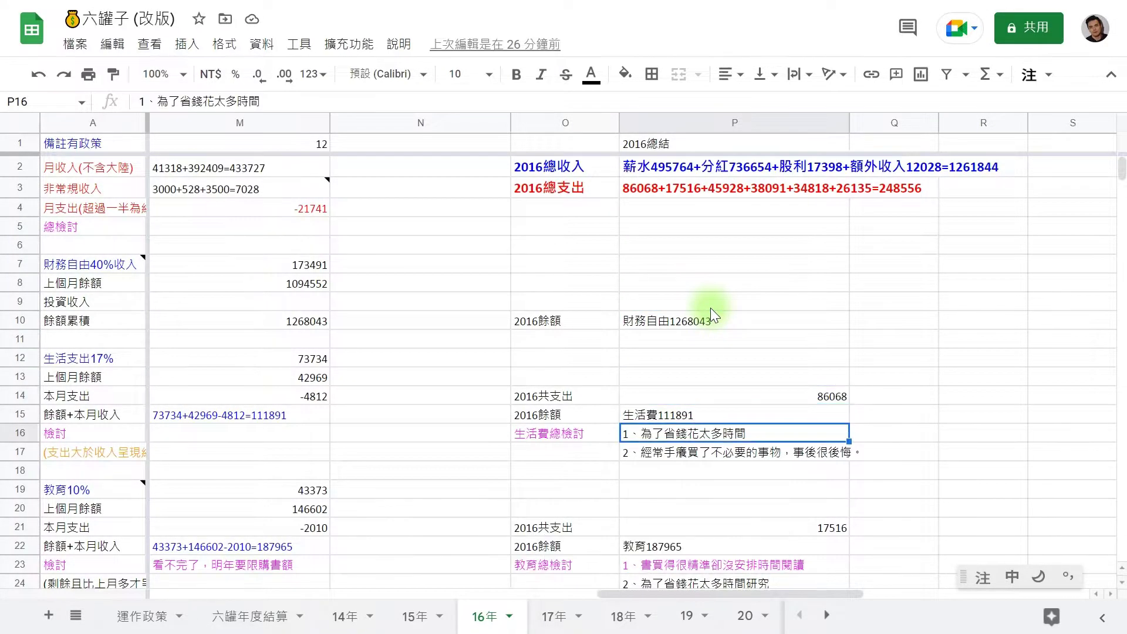
# Review the 2016 spending, balances and 總檢討 notes of the 教育 and 健身 jars, down to the 玩樂總檢討 entry
pyautogui.press('Down')
pyautogui.press('Down')
pyautogui.press('Down')
pyautogui.press('Down')
pyautogui.press('Down')
pyautogui.press('Down')
pyautogui.press('Down')
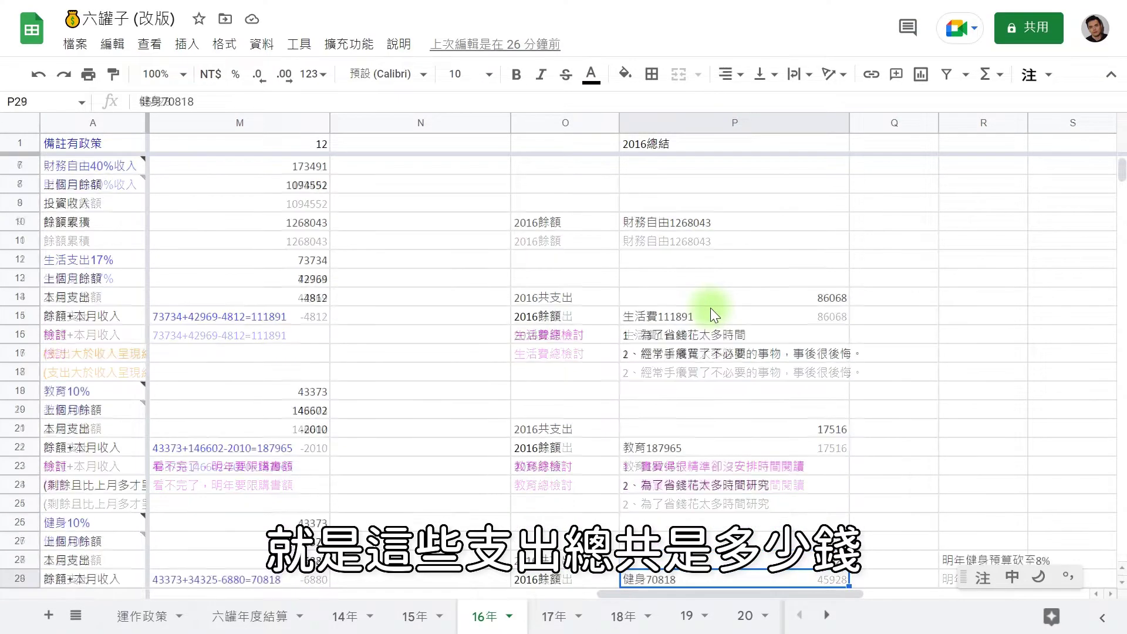
pyautogui.press('Down')
pyautogui.press('Down')
pyautogui.press('Down')
pyautogui.press('Down')
pyautogui.press('Down')
pyautogui.press('Down')
pyautogui.press('Down')
pyautogui.press('Down')
pyautogui.press('Down')
pyautogui.press('Down')
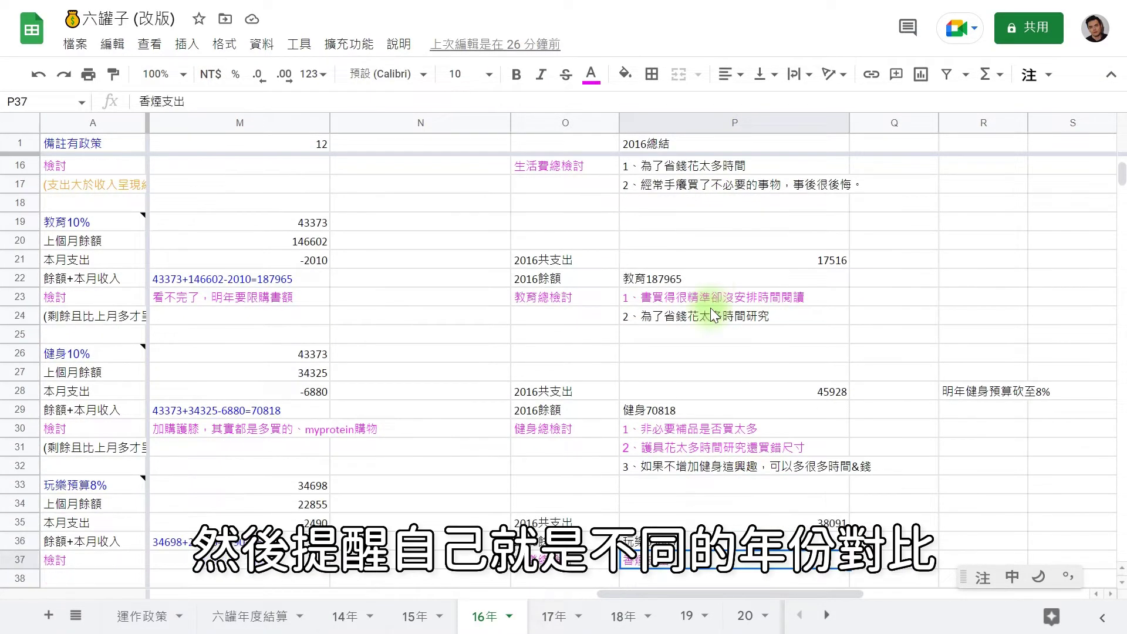
# Examine the 2016 spending and balance of the long-term savings jar and the 贈與 jar, down to 贈與總檢討
pyautogui.press('Down')
pyautogui.press('Down')
pyautogui.press('Down')
pyautogui.press('Down')
pyautogui.press('Down')
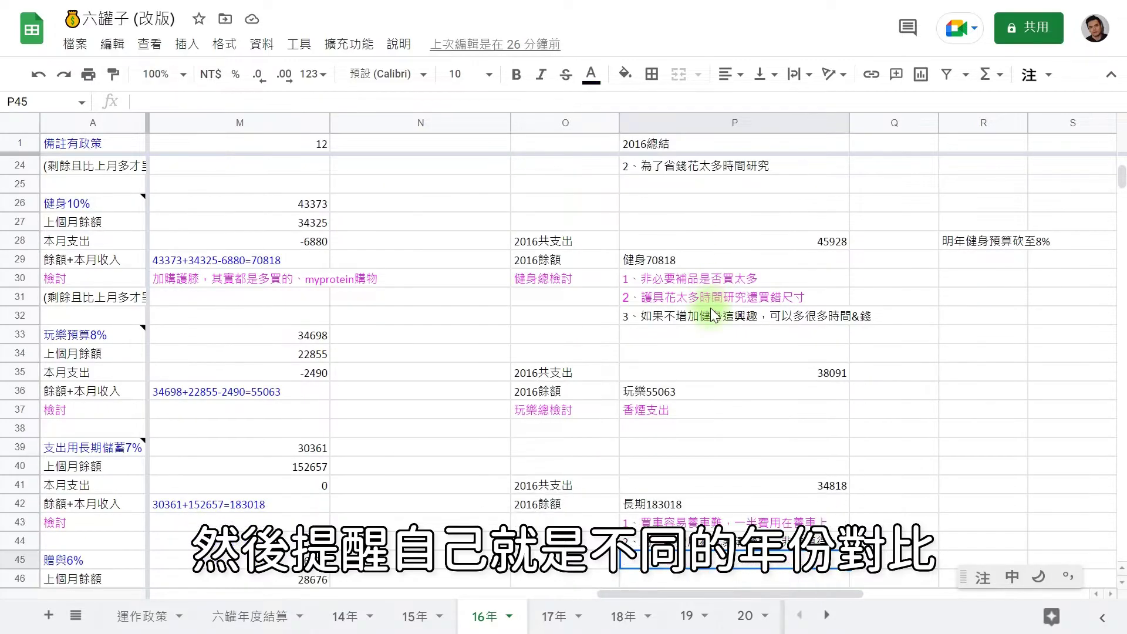
pyautogui.press('Down')
pyautogui.press('Down')
pyautogui.press('Down')
pyautogui.press('Down')
pyautogui.press('Down')
pyautogui.press('Down')
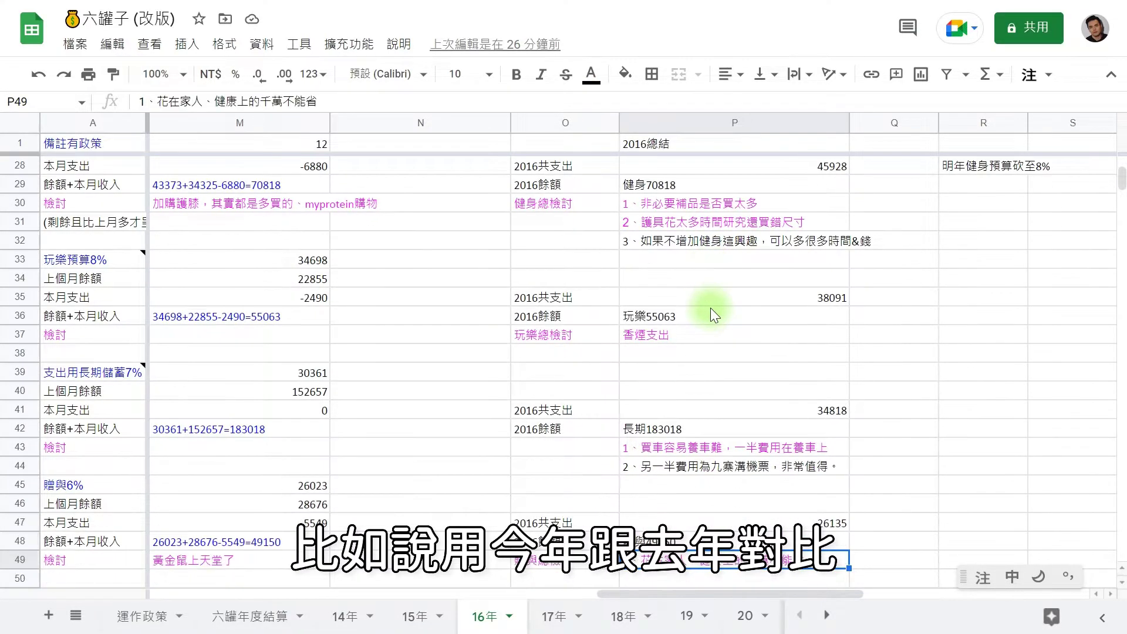
# Check the 慈善 jar's 2016 balance and review notes, and return to its 2016共支出 cell
pyautogui.press('Down')
pyautogui.press('Down')
pyautogui.press('Down')
pyautogui.press('Down')
pyautogui.press('Down')
pyautogui.press('Down')
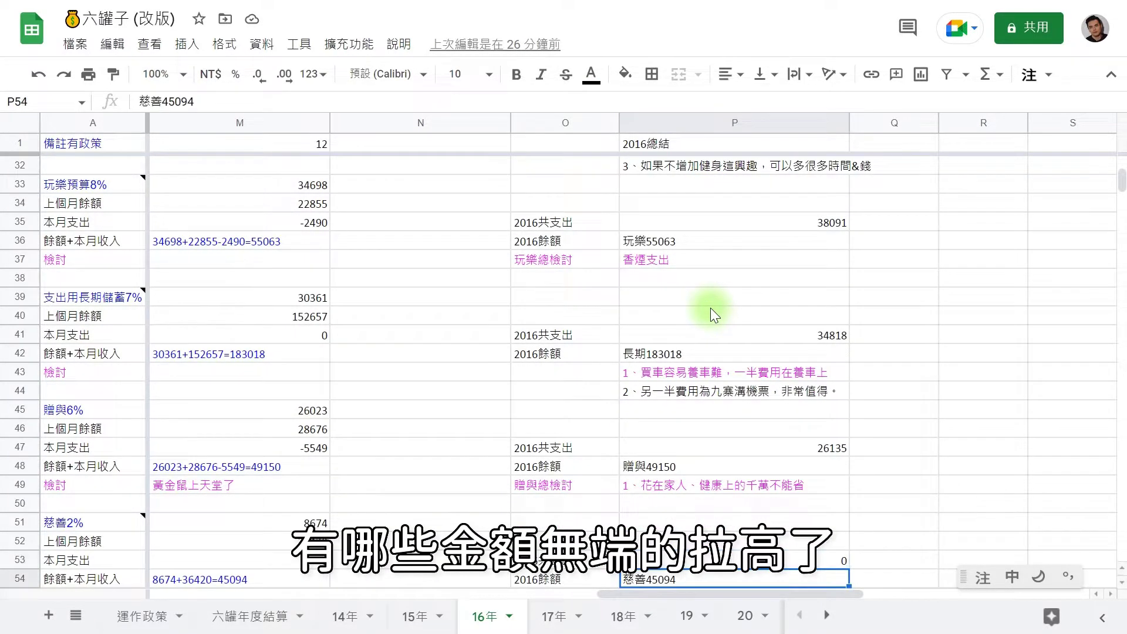
pyautogui.press('Up')
pyautogui.press('Up')
pyautogui.press('Up')
pyautogui.press('Up')
pyautogui.press('Up')
pyautogui.press('Up')
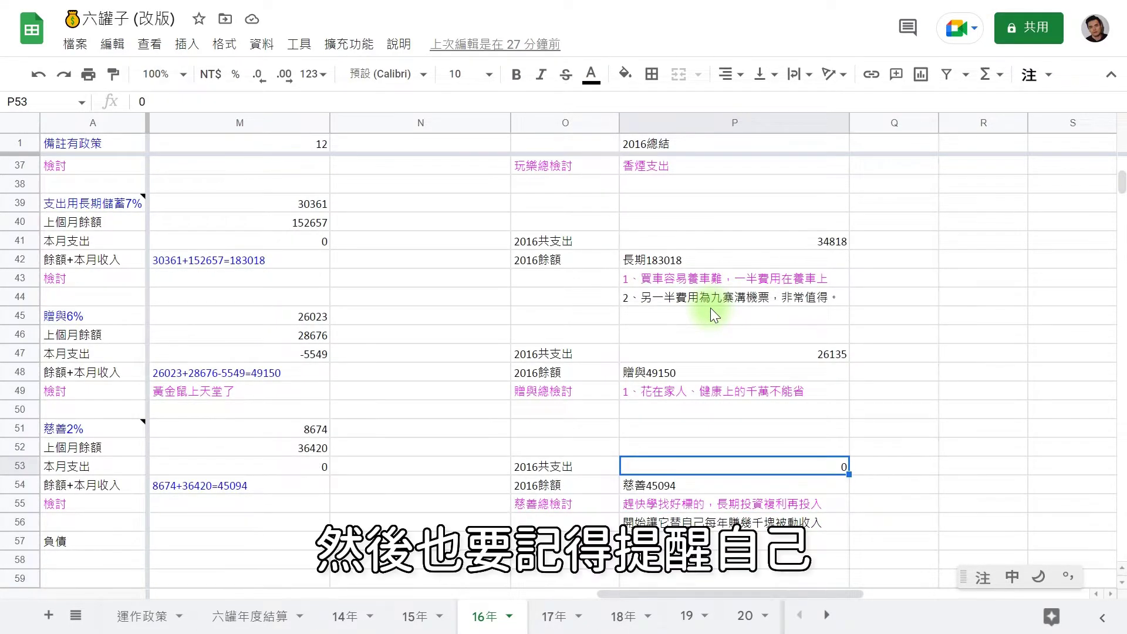
# Select the 贈與 jar's 2016共支出 cell in the 2016總結 column
pyautogui.click(676, 352)
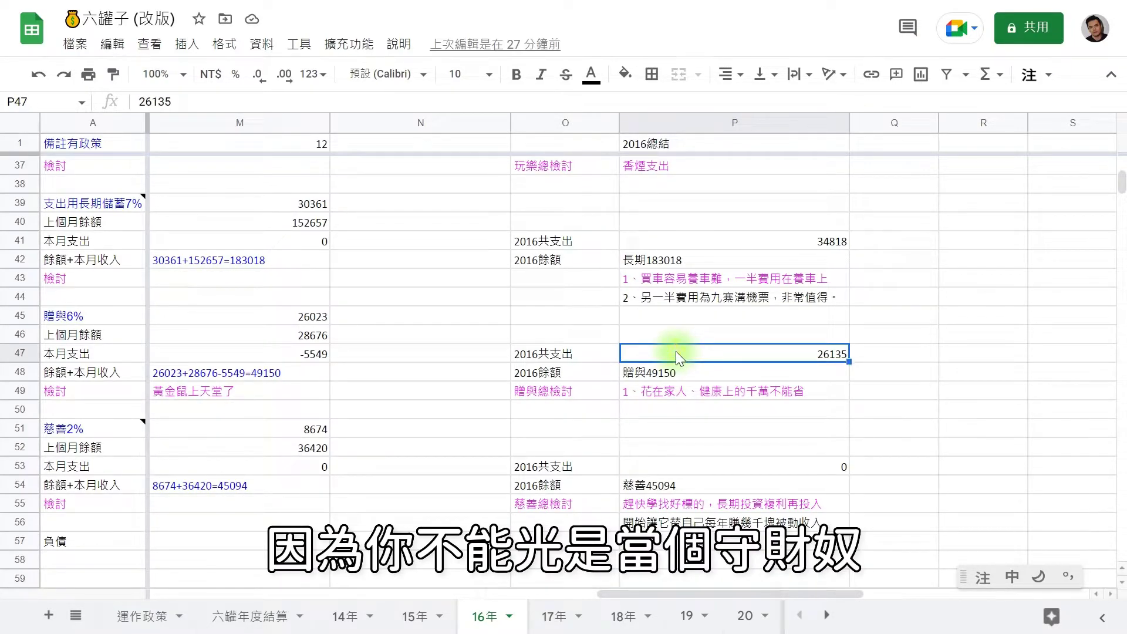
pyautogui.click(695, 340)
pyautogui.click(687, 353)
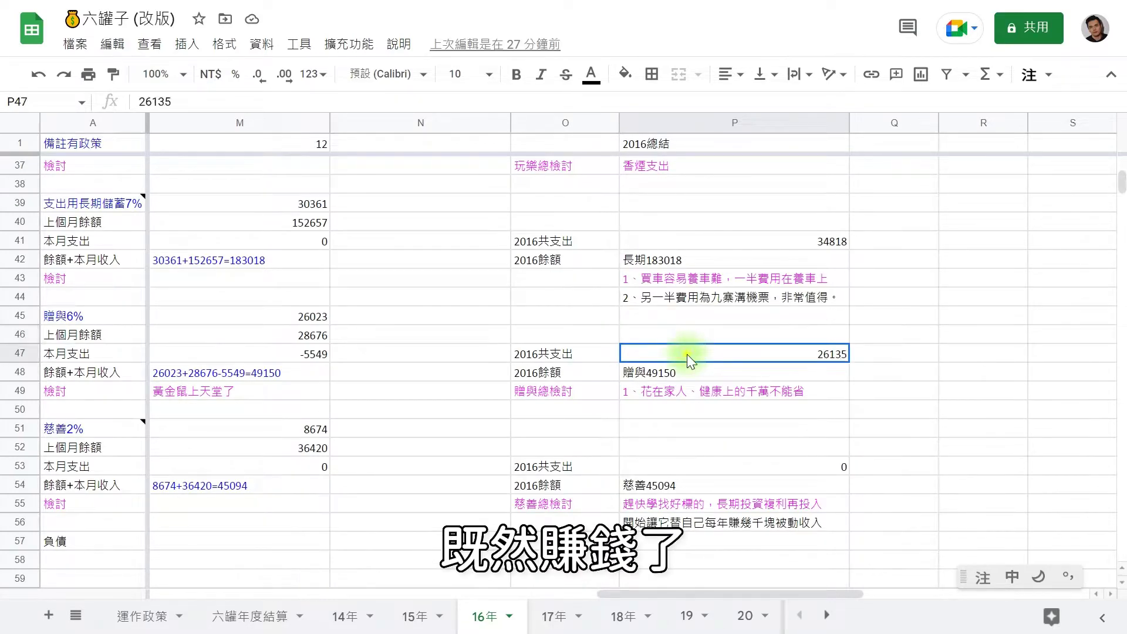